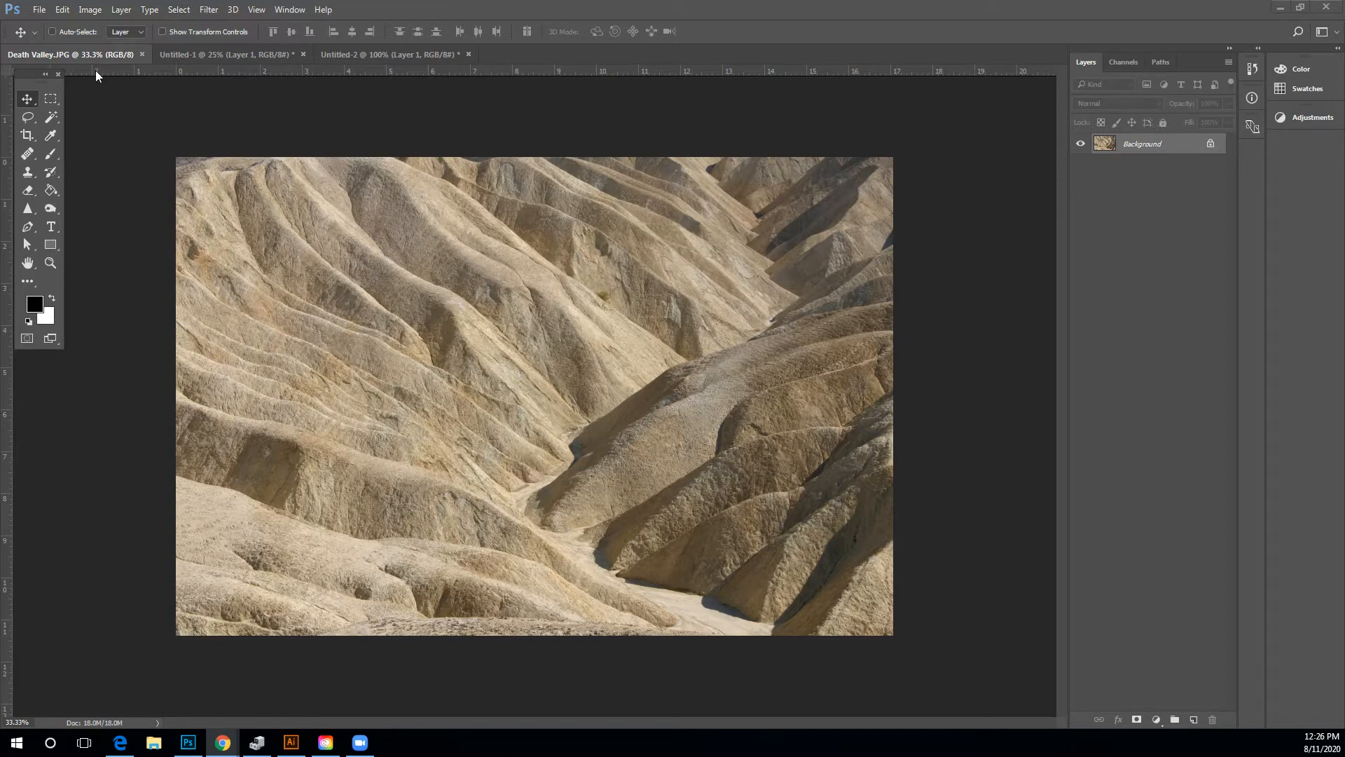
# Select several toolbox tools in turn, from marquee and lasso to brush and clone stamp, to compare their options.
pyautogui.click(51, 102)
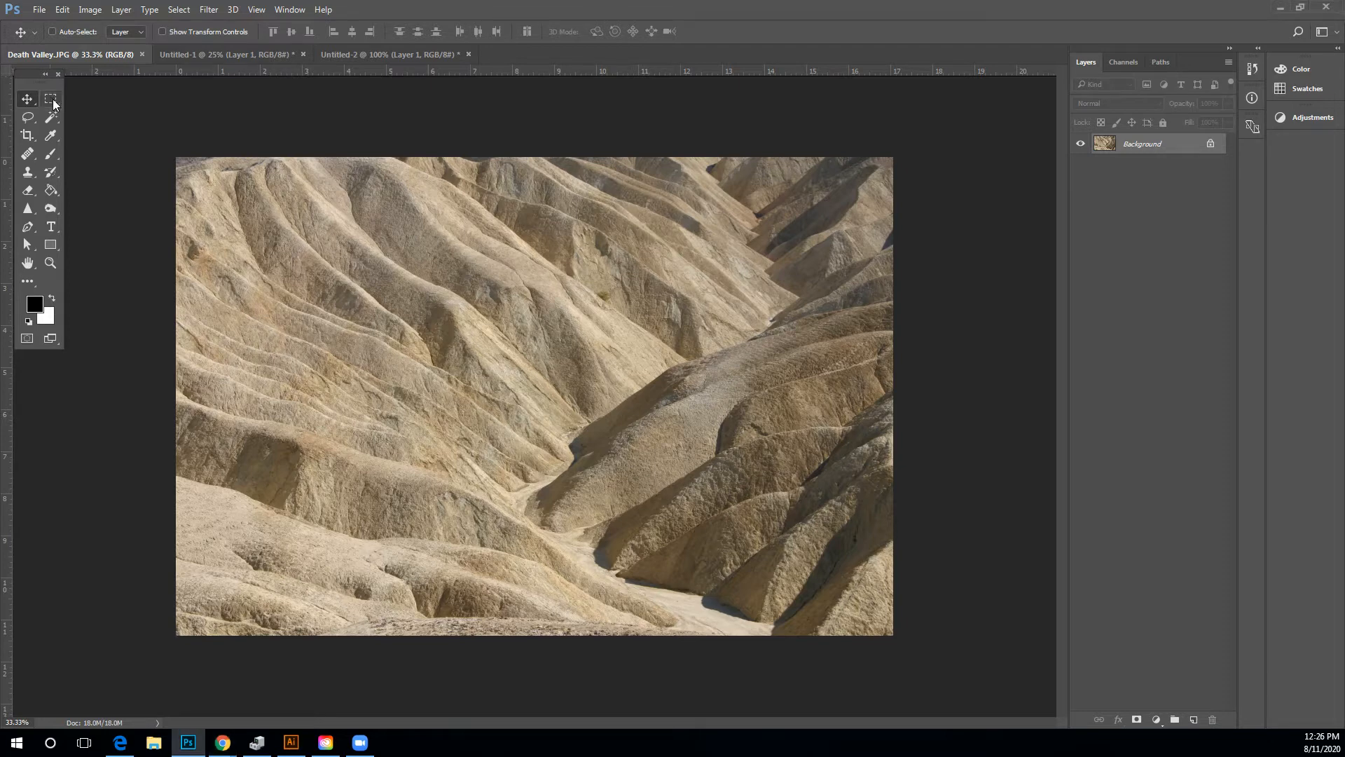
pyautogui.click(28, 117)
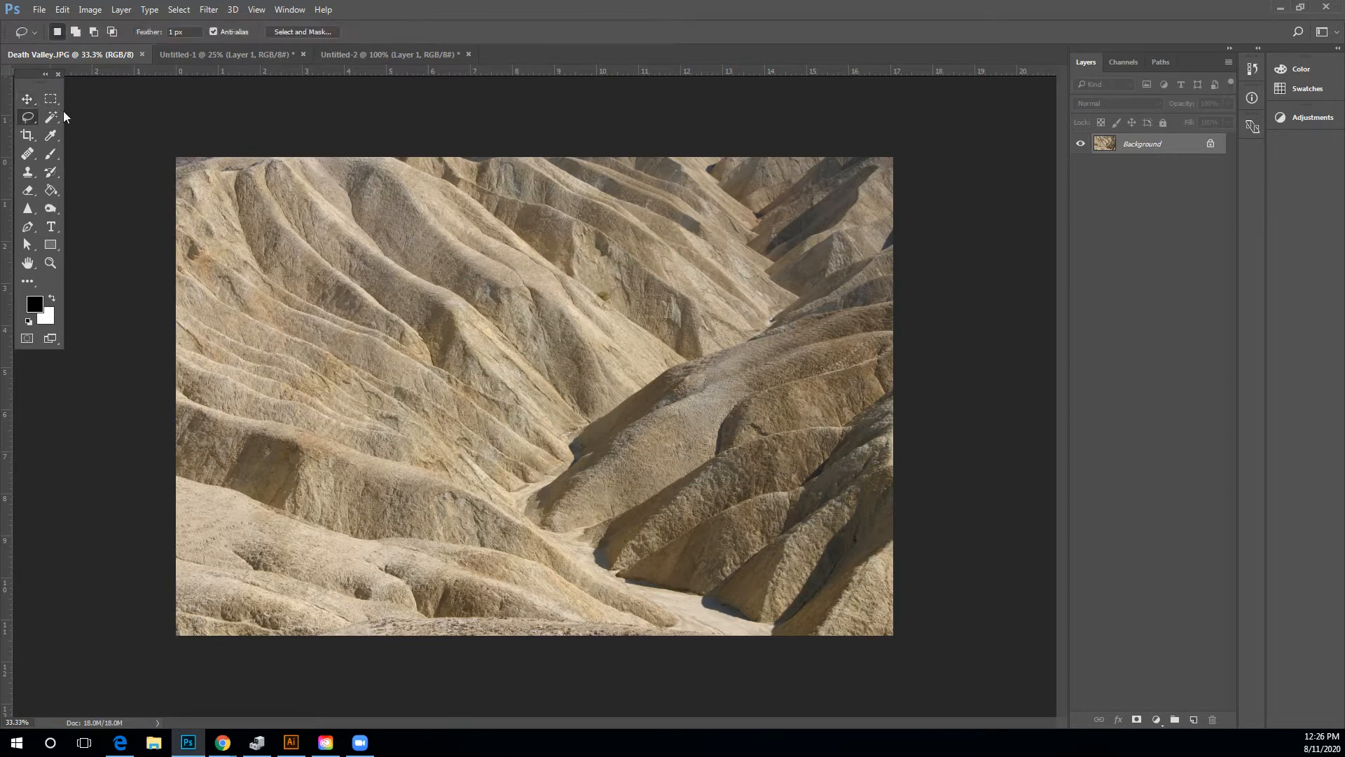
pyautogui.click(51, 117)
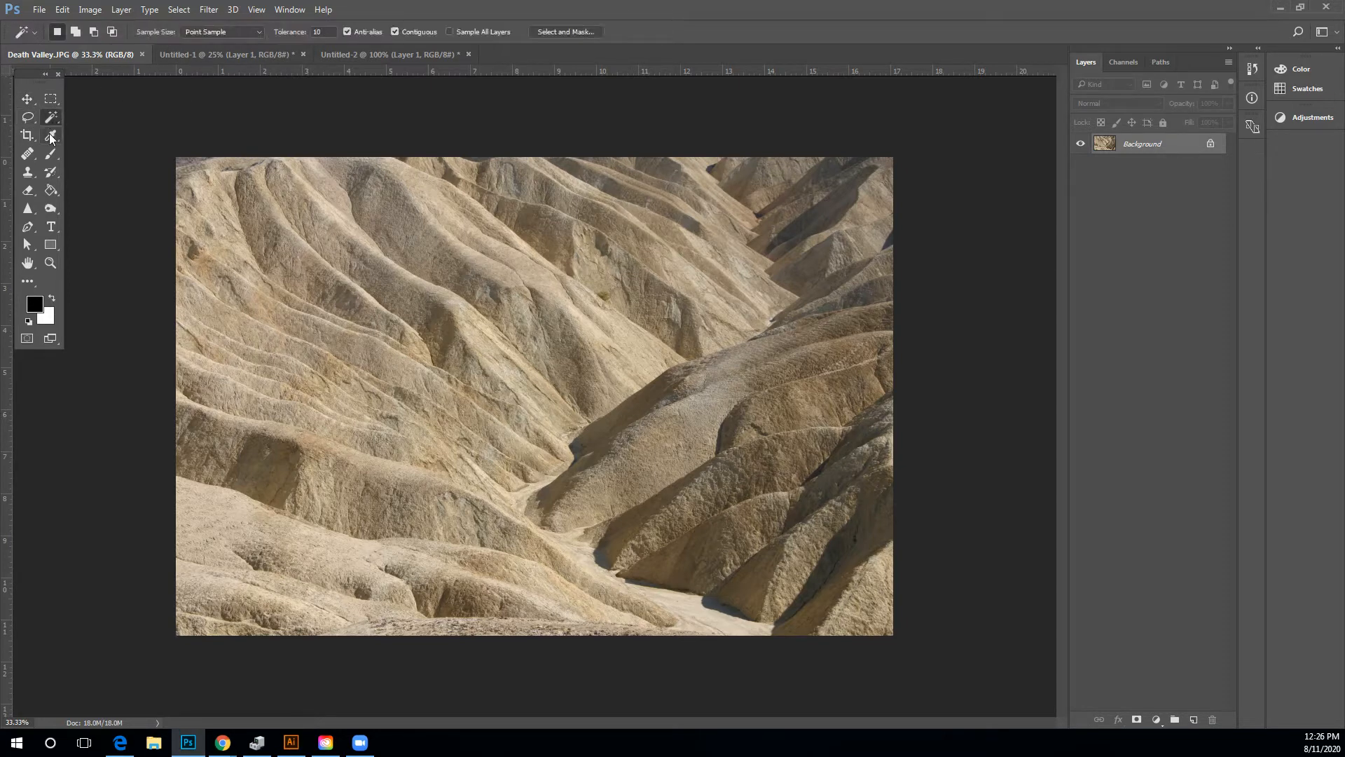
pyautogui.click(51, 135)
pyautogui.click(52, 156)
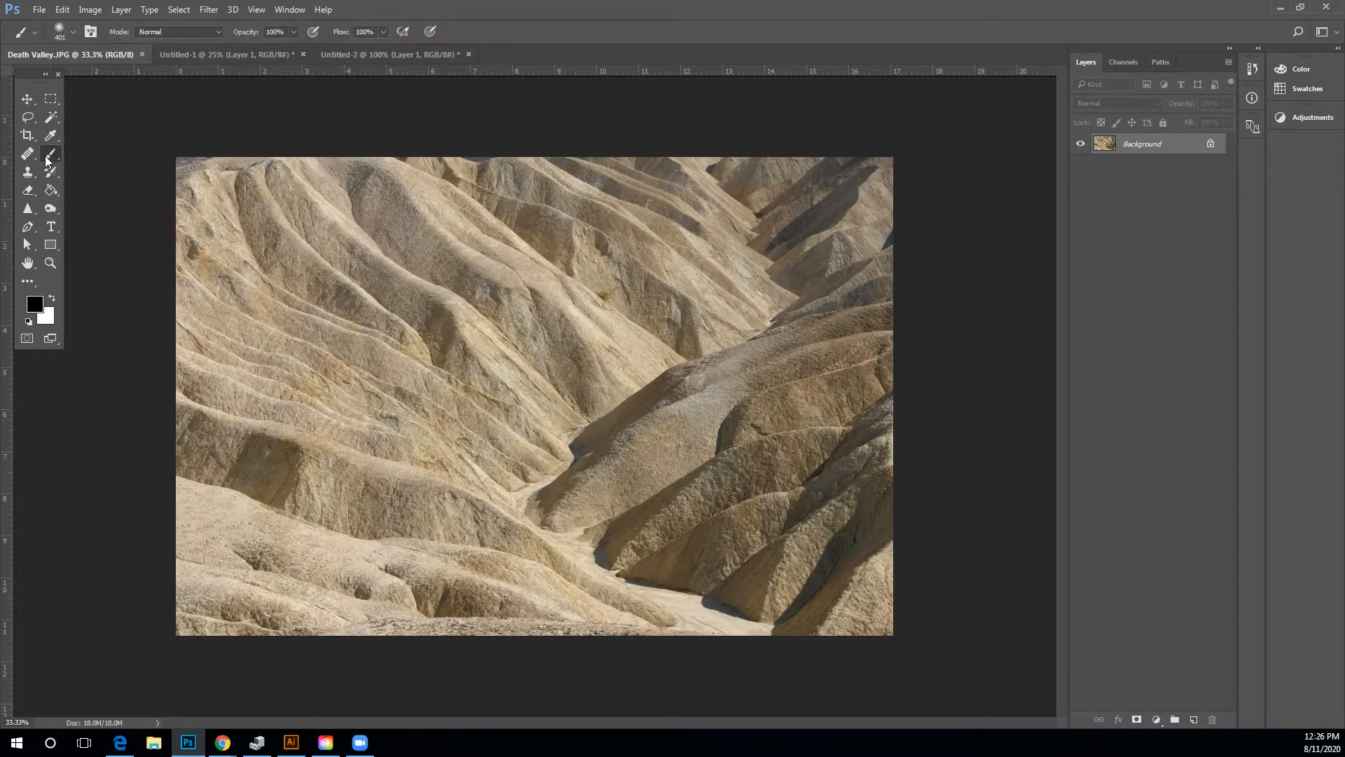
pyautogui.click(28, 155)
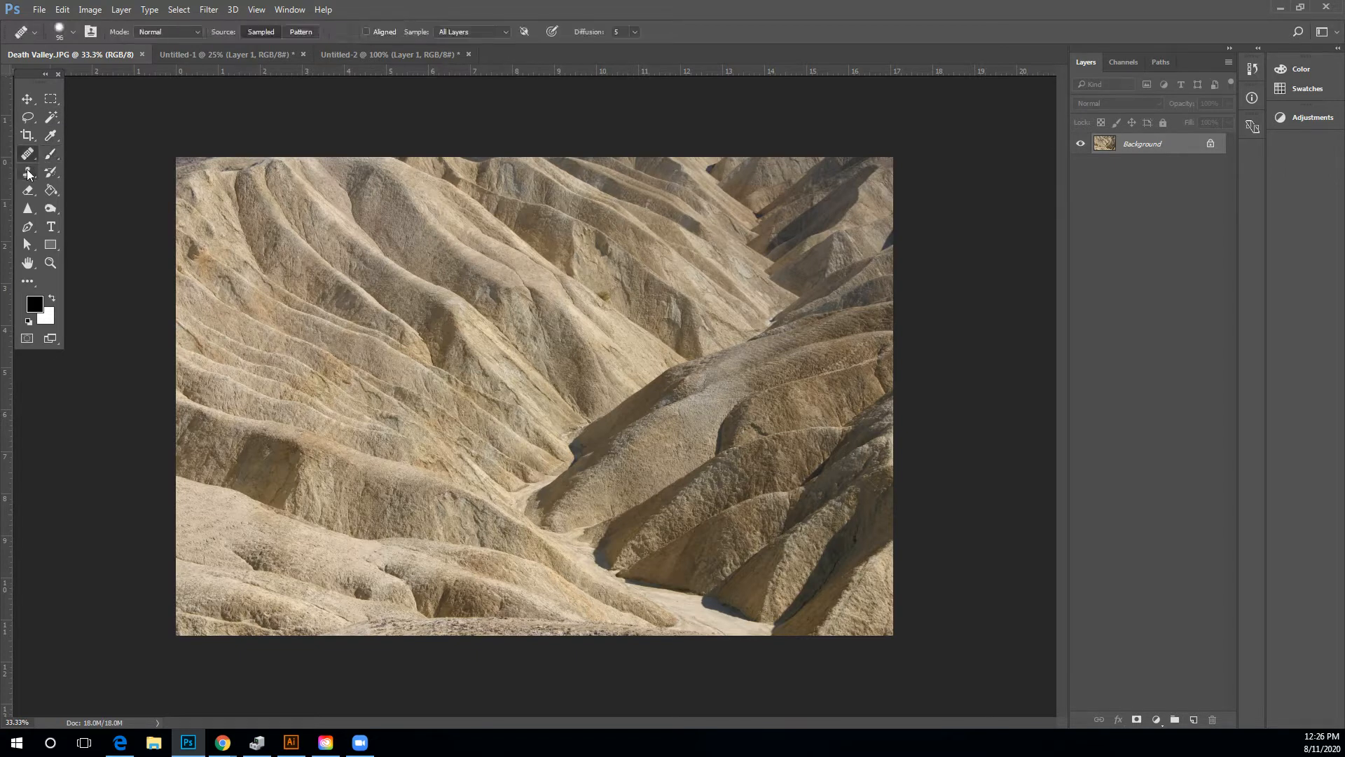
pyautogui.click(28, 171)
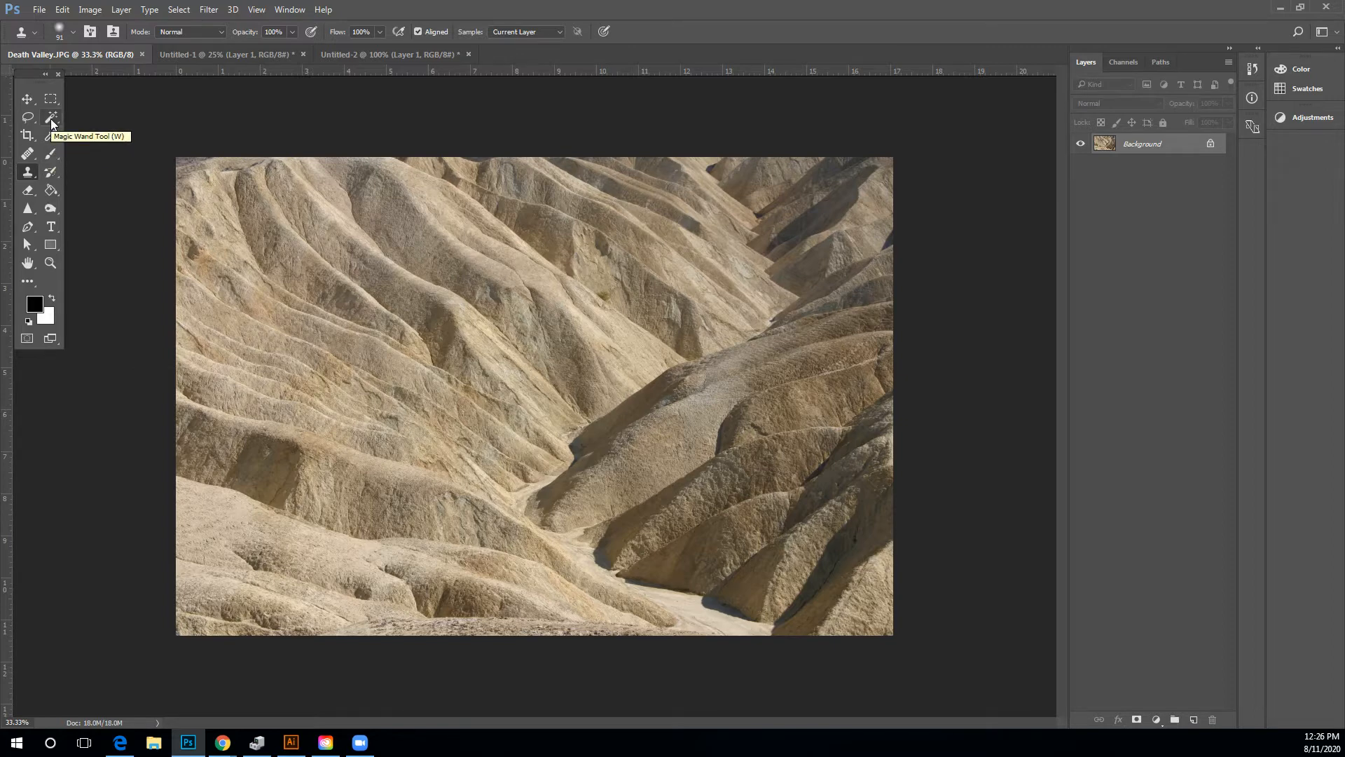
# Open the brush and paint bucket tool groups to view their hidden tools, ending on the Lasso tool.
pyautogui.click(51, 155)
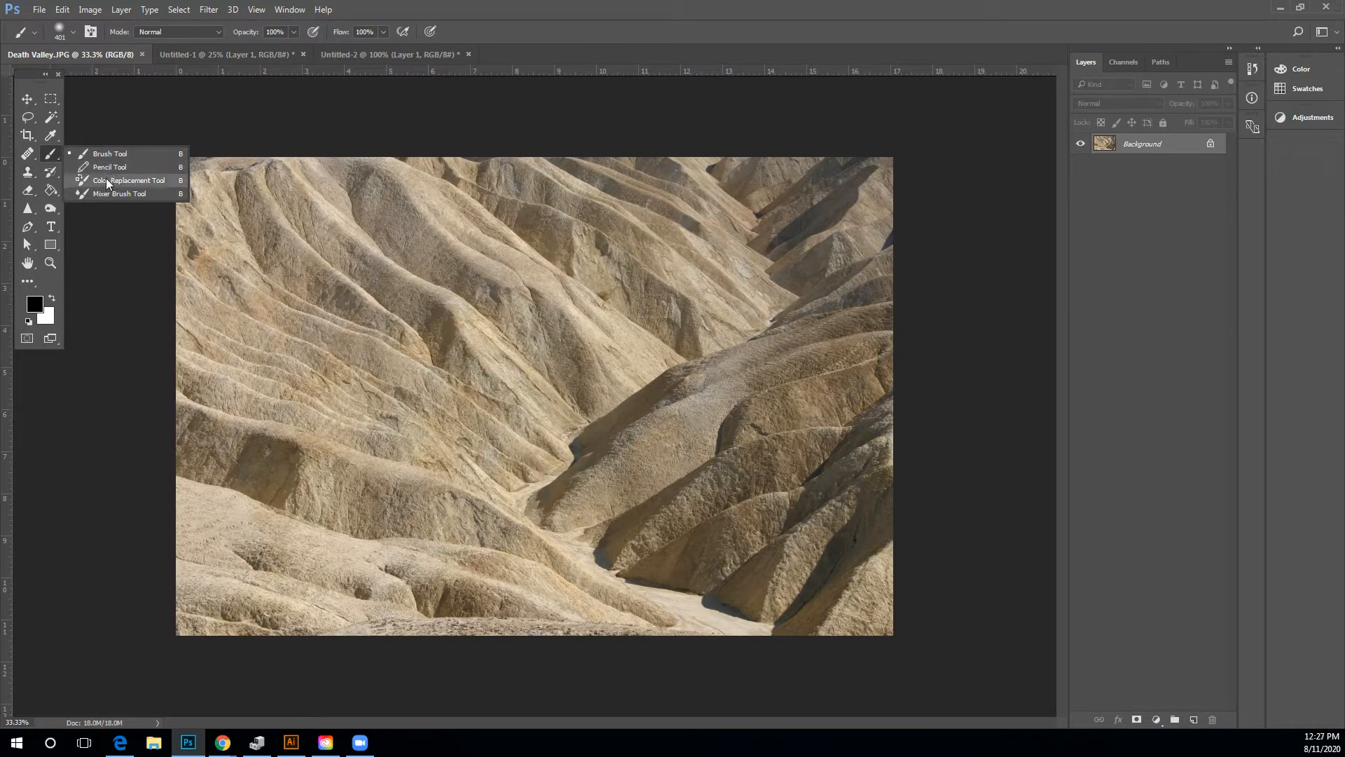
pyautogui.click(107, 155)
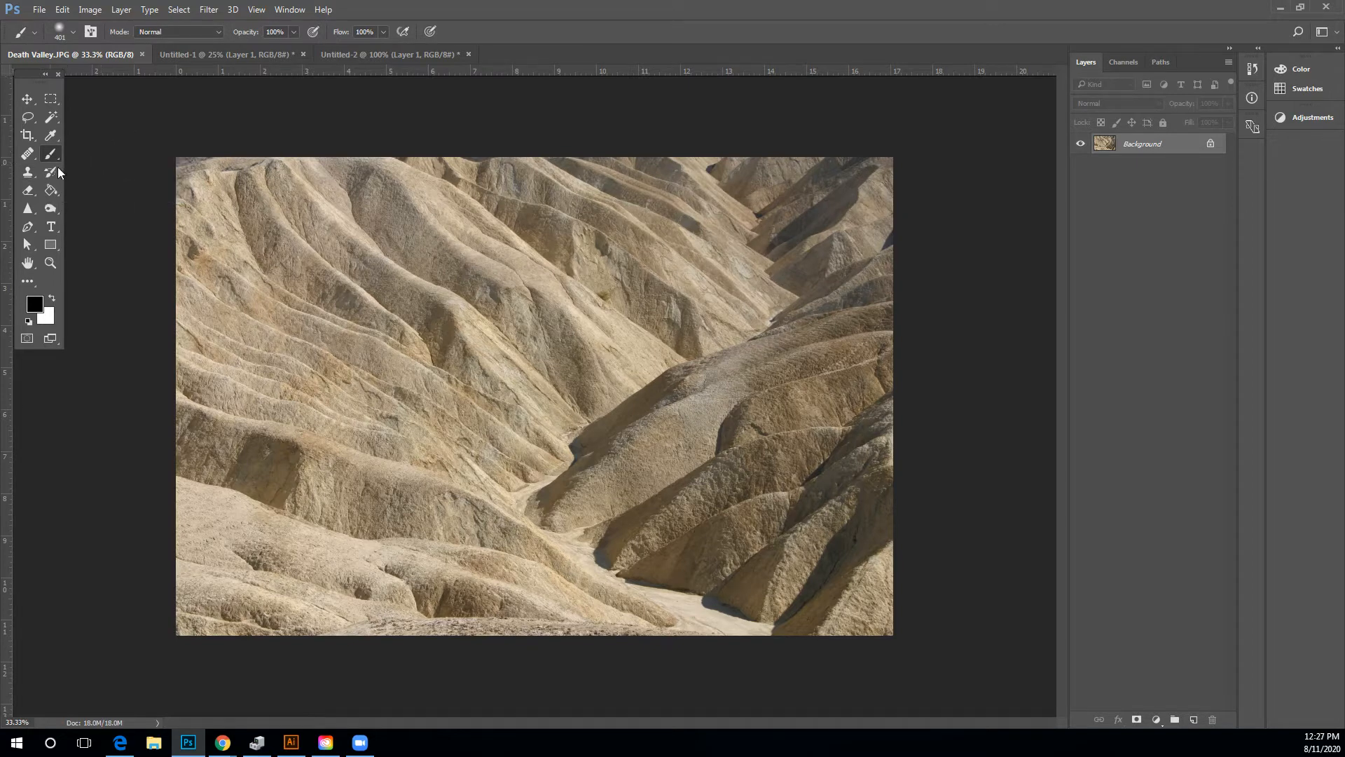
pyautogui.click(51, 190)
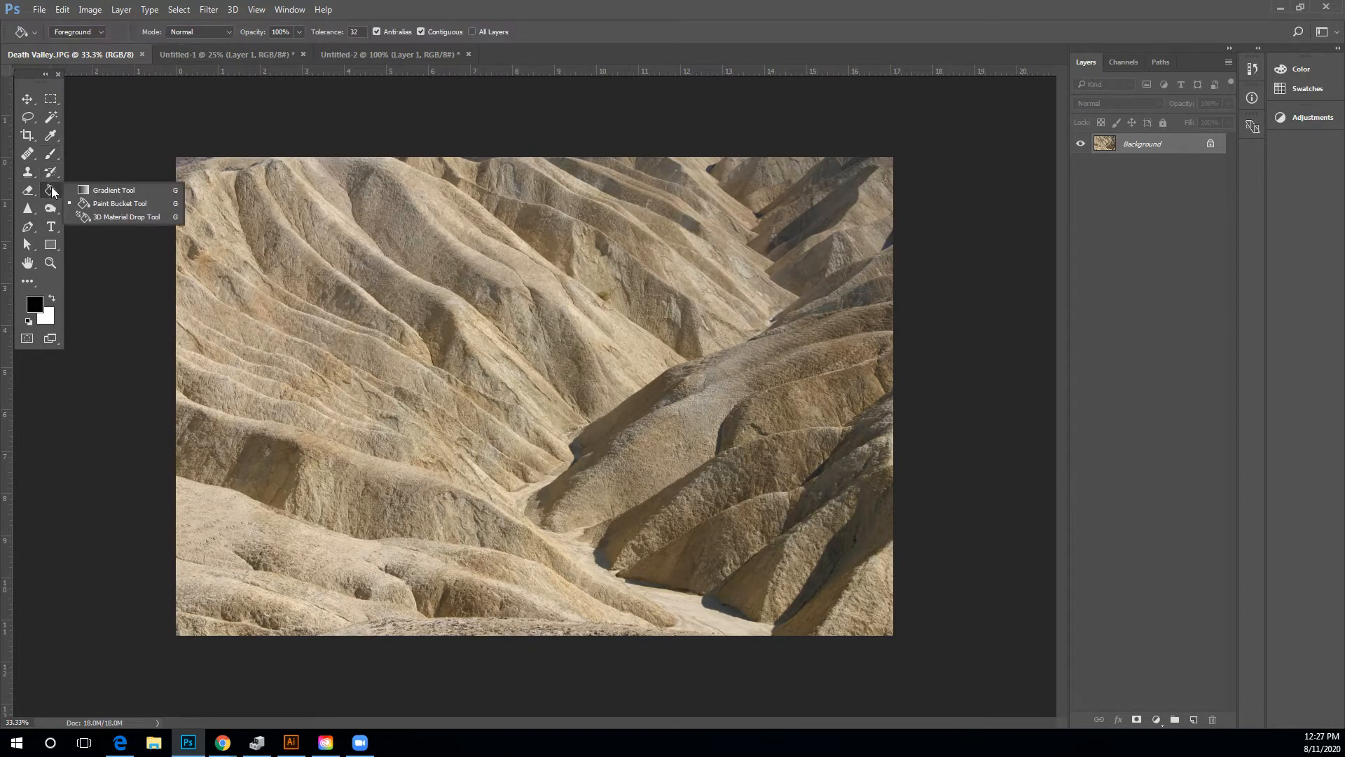
pyautogui.click(102, 205)
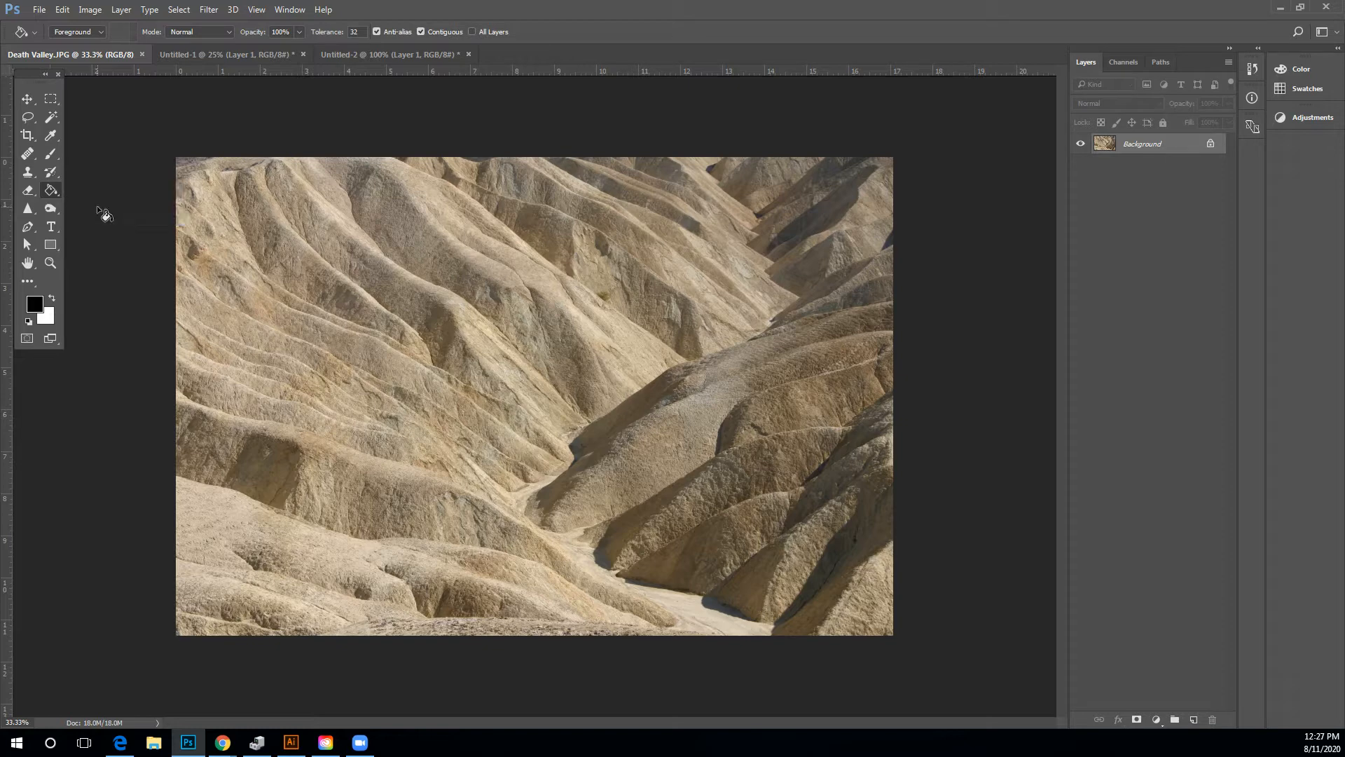
pyautogui.click(30, 117)
pyautogui.click(68, 116)
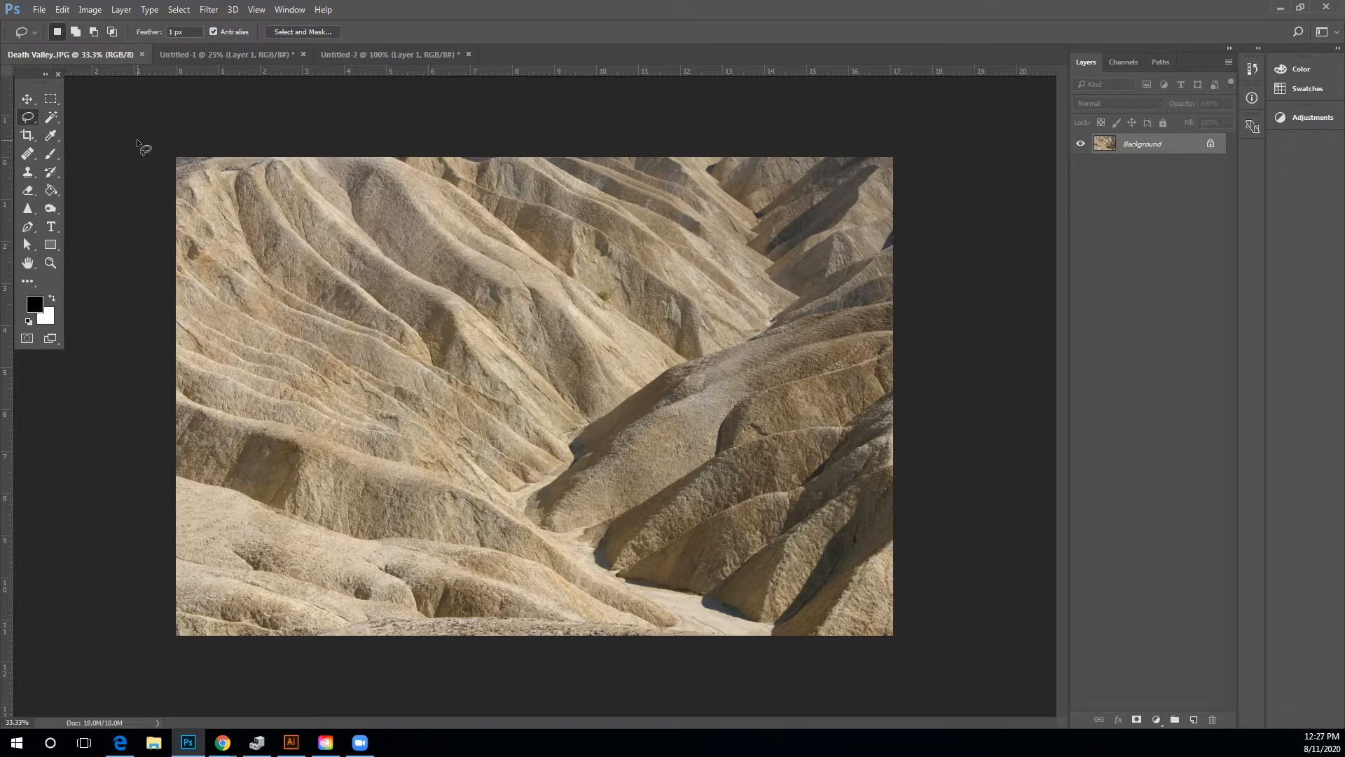
# Zoom into the Death Valley photo with the Zoom tool and return to the full view.
pyautogui.click(50, 263)
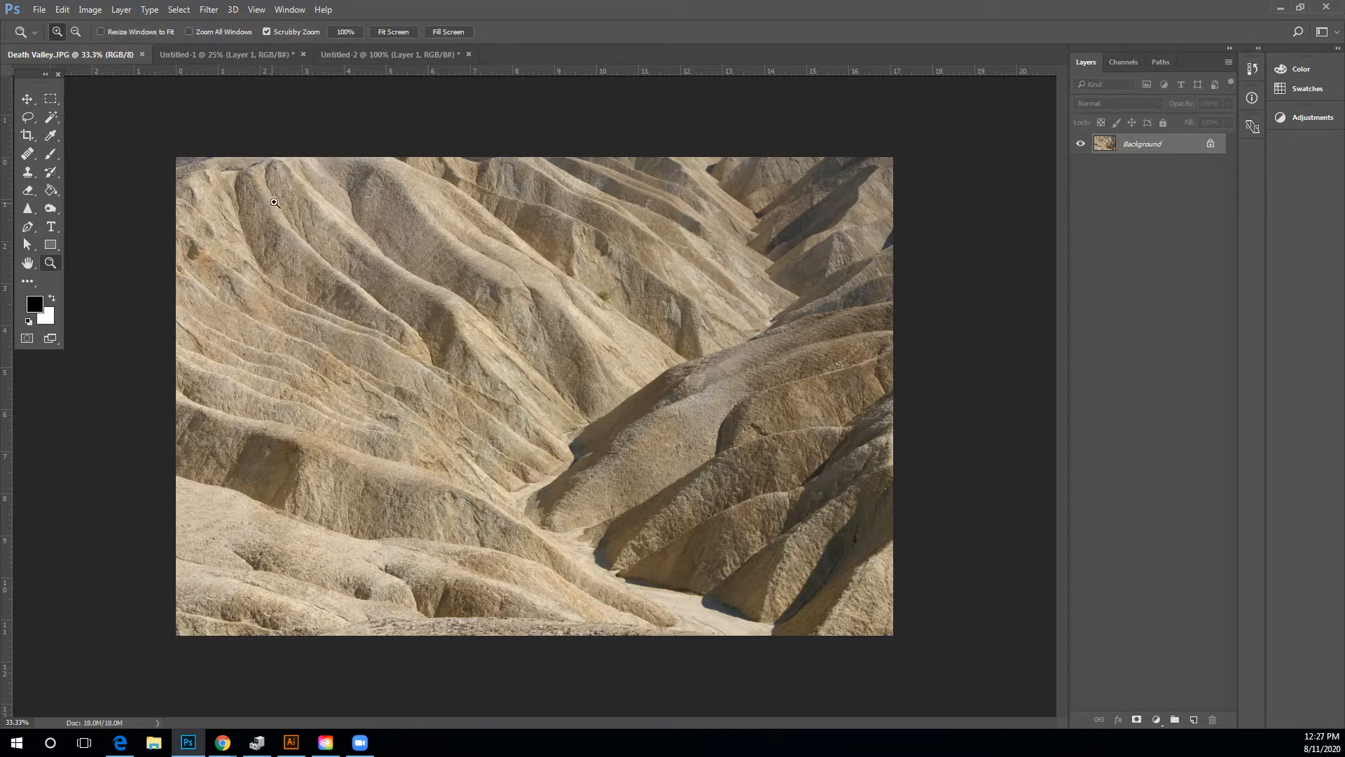
pyautogui.click(369, 231)
pyautogui.click(375, 236)
pyautogui.click(379, 240)
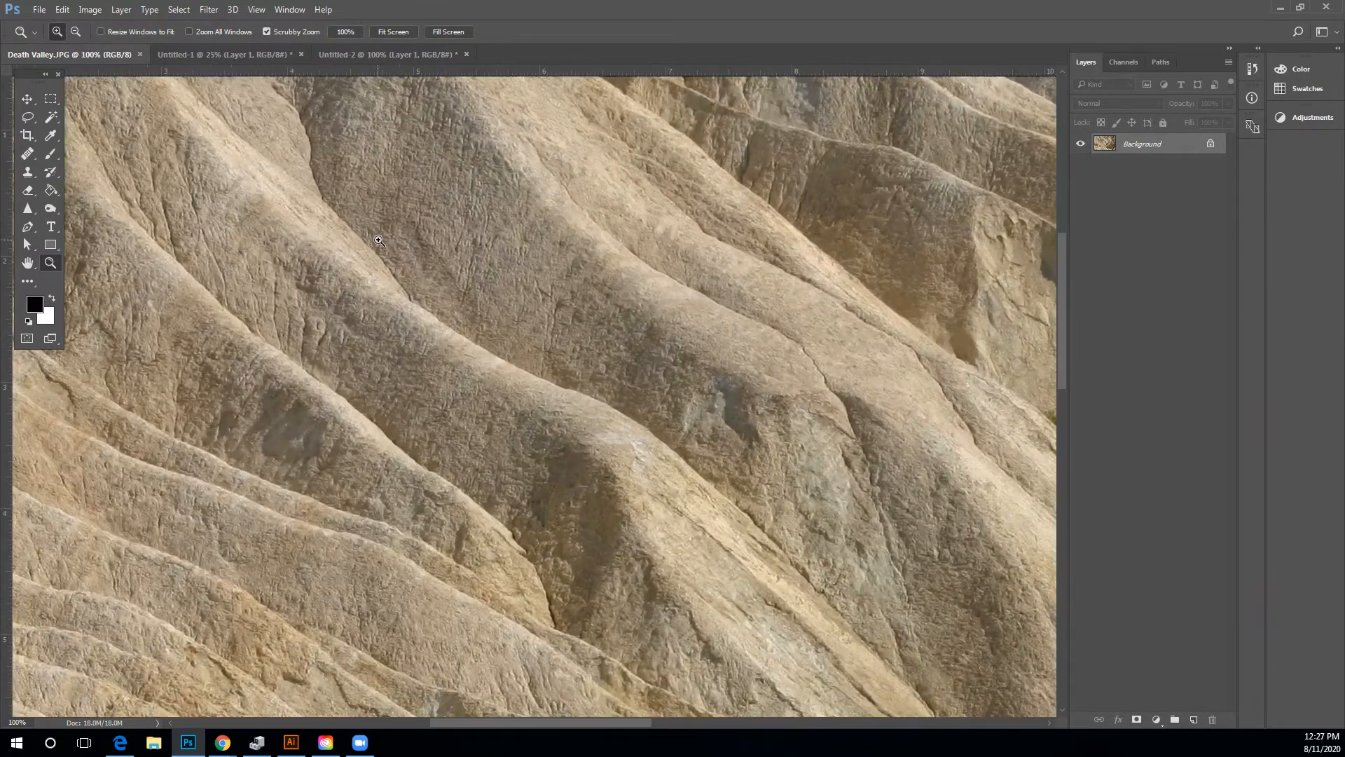
pyautogui.keyDown('alt'); pyautogui.click(394, 241); pyautogui.keyUp('alt')
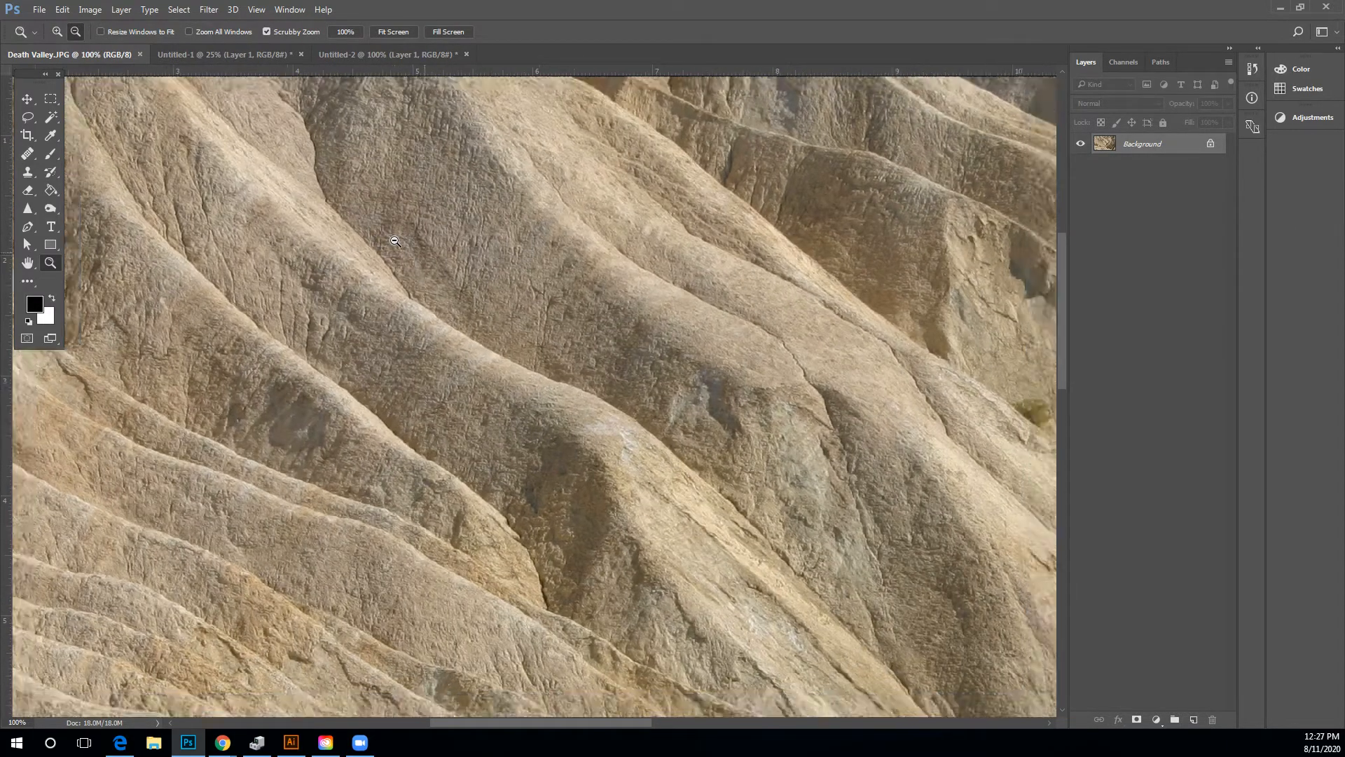
pyautogui.keyDown('alt'); pyautogui.click(394, 242); pyautogui.keyUp('alt')
pyautogui.keyDown('alt'); pyautogui.click(391, 243); pyautogui.keyUp('alt')
pyautogui.keyDown('alt'); pyautogui.click(389, 243); pyautogui.keyUp('alt')
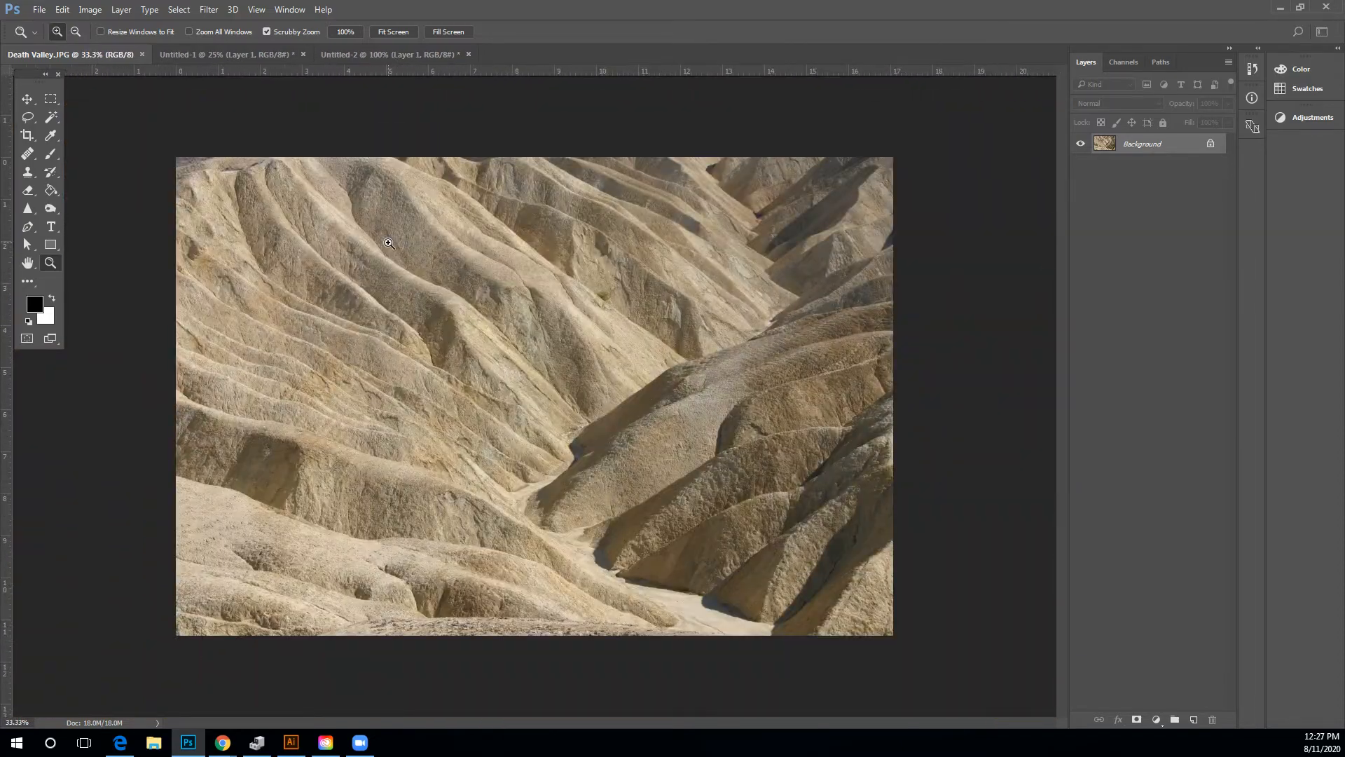
# Zoom into the photo repeatedly up to 3200% to inspect individual pixels.
pyautogui.click(400, 242)
pyautogui.click(405, 237)
pyautogui.click(410, 232)
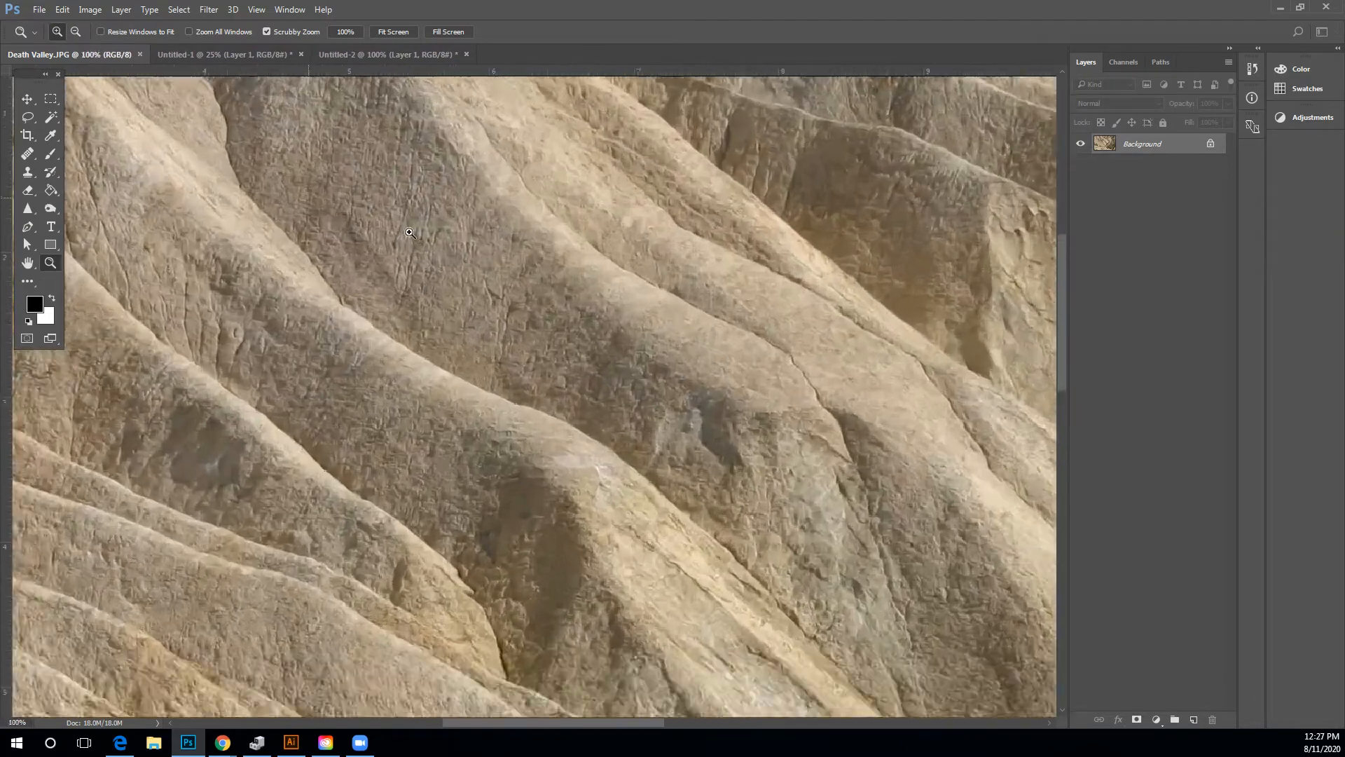
pyautogui.click(410, 232)
pyautogui.click(410, 233)
pyautogui.click(410, 232)
pyautogui.click(410, 232)
pyautogui.click(409, 232)
pyautogui.click(410, 233)
pyautogui.click(410, 232)
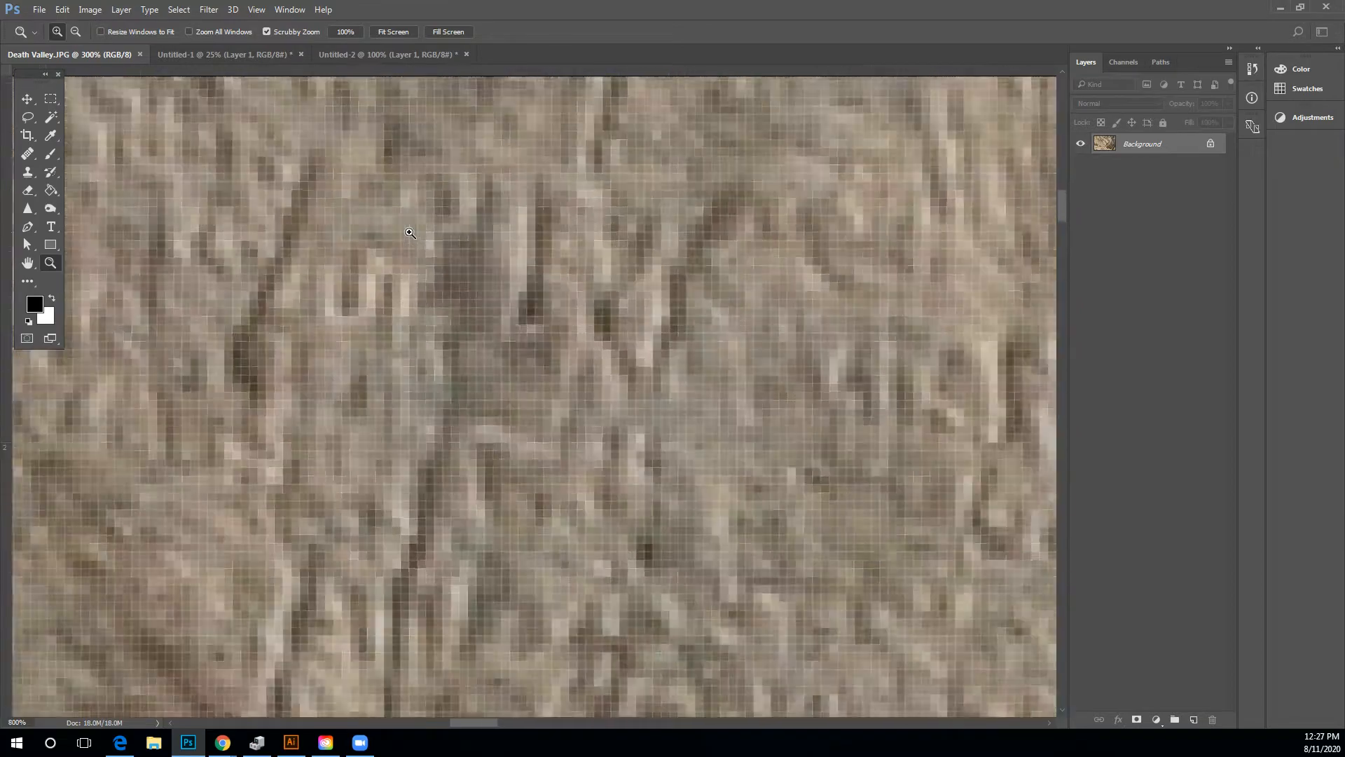
pyautogui.click(410, 233)
pyautogui.click(409, 232)
pyautogui.click(410, 233)
pyautogui.click(409, 233)
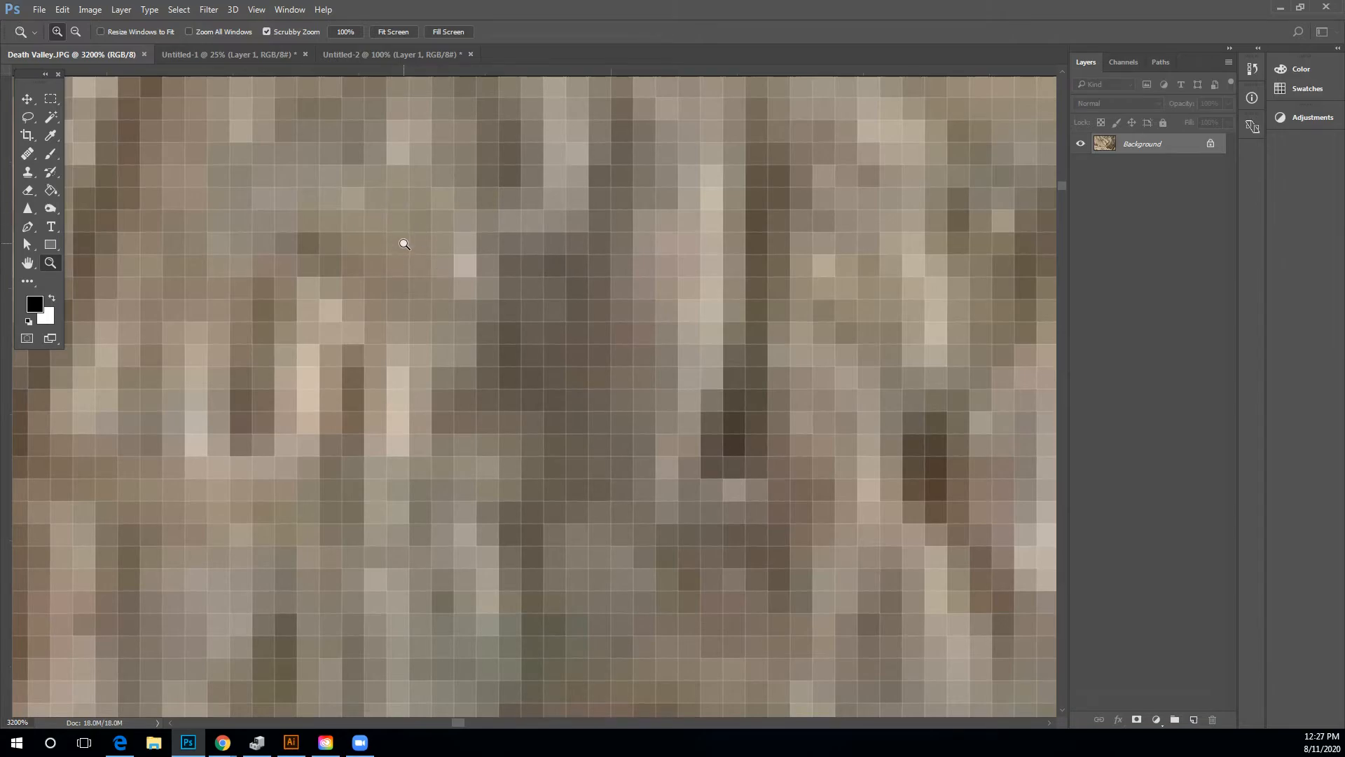
# Zoom back out of the photo step by step.
pyautogui.keyDown('alt'); pyautogui.click(378, 262); pyautogui.keyUp('alt')
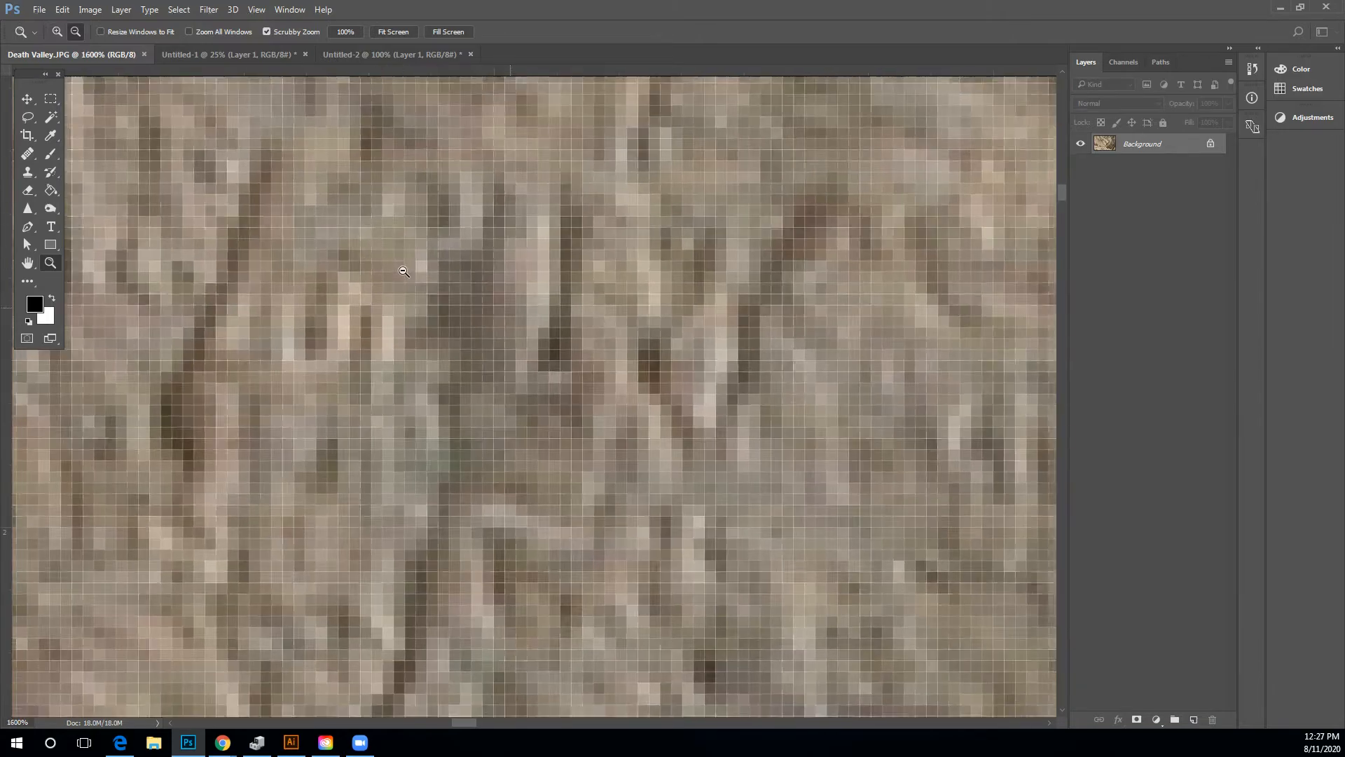
pyautogui.keyDown('alt'); pyautogui.click(403, 271); pyautogui.keyUp('alt')
pyautogui.keyDown('alt'); pyautogui.click(404, 271); pyautogui.keyUp('alt')
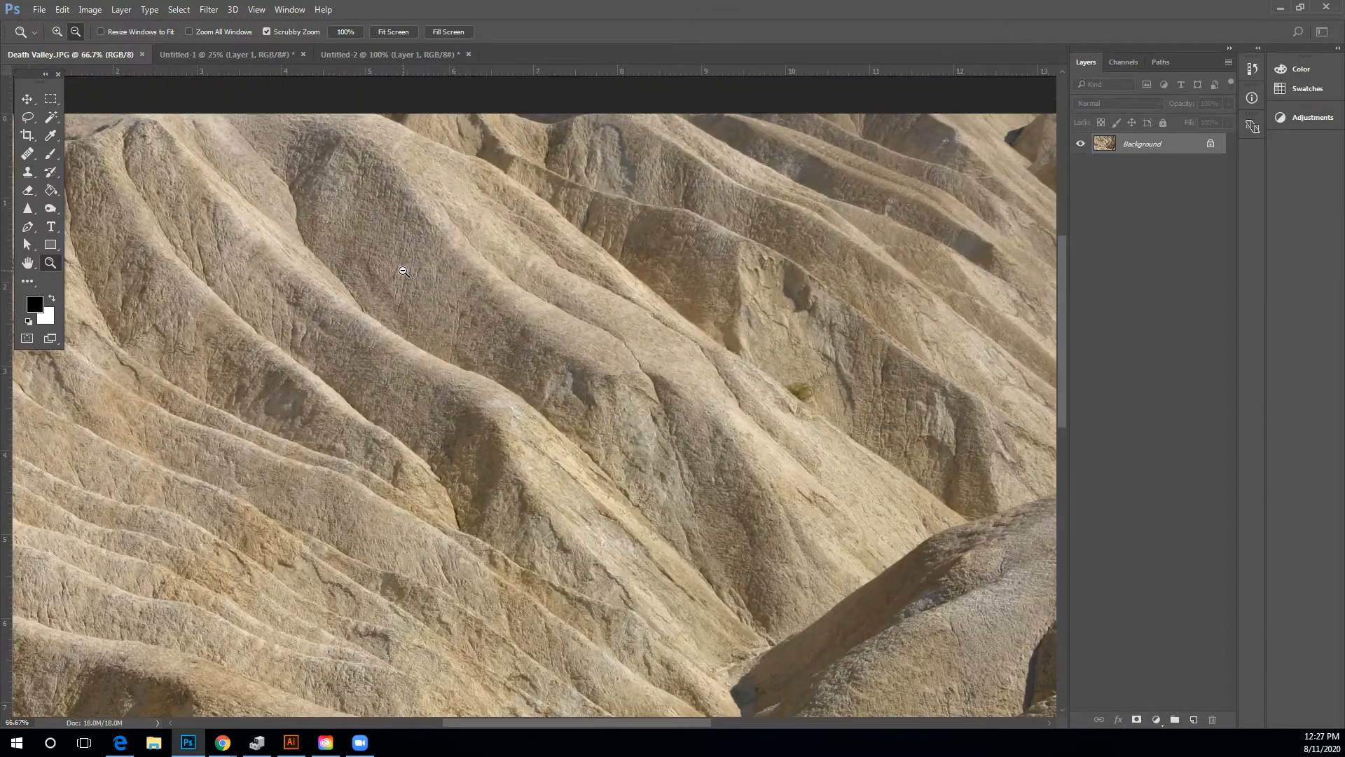
pyautogui.keyDown('alt'); pyautogui.click(404, 271); pyautogui.keyUp('alt')
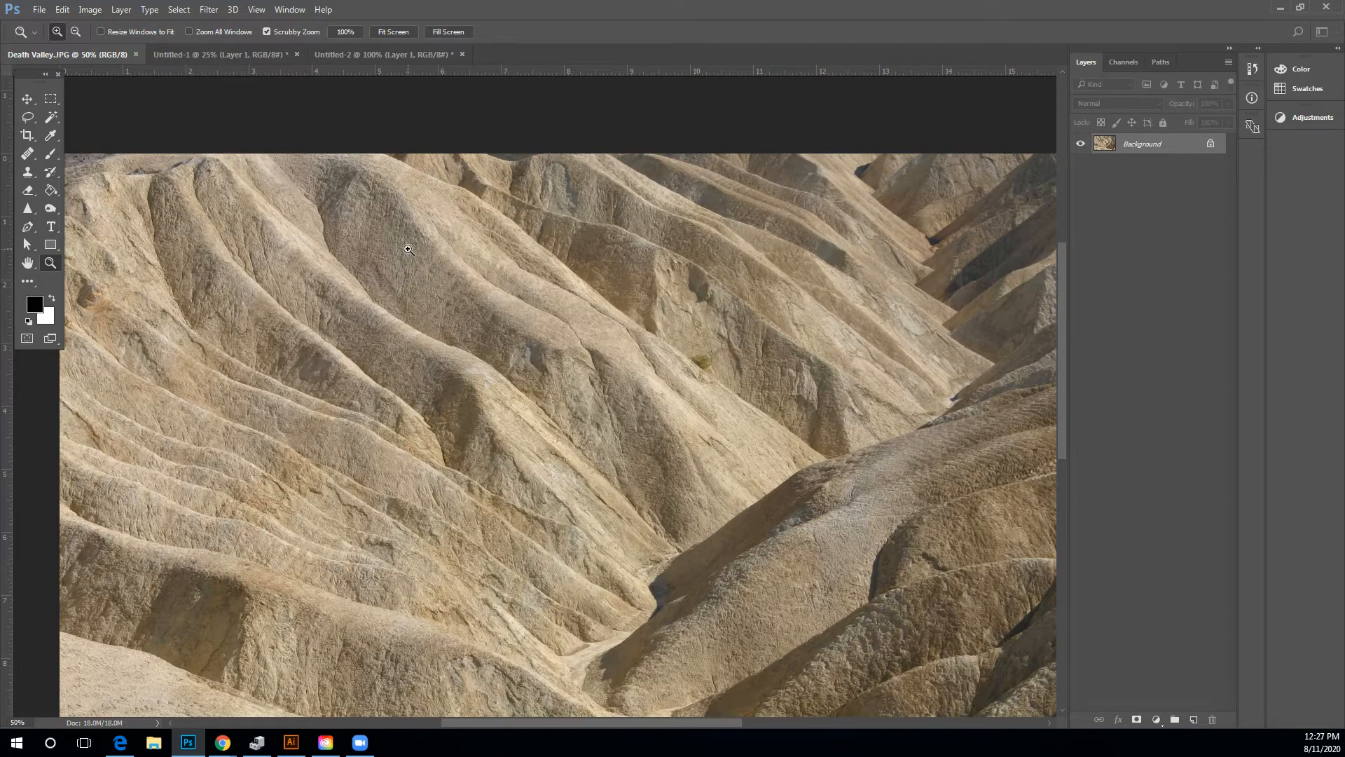
pyautogui.moveTo(408, 249); pyautogui.dragTo(408, 249)
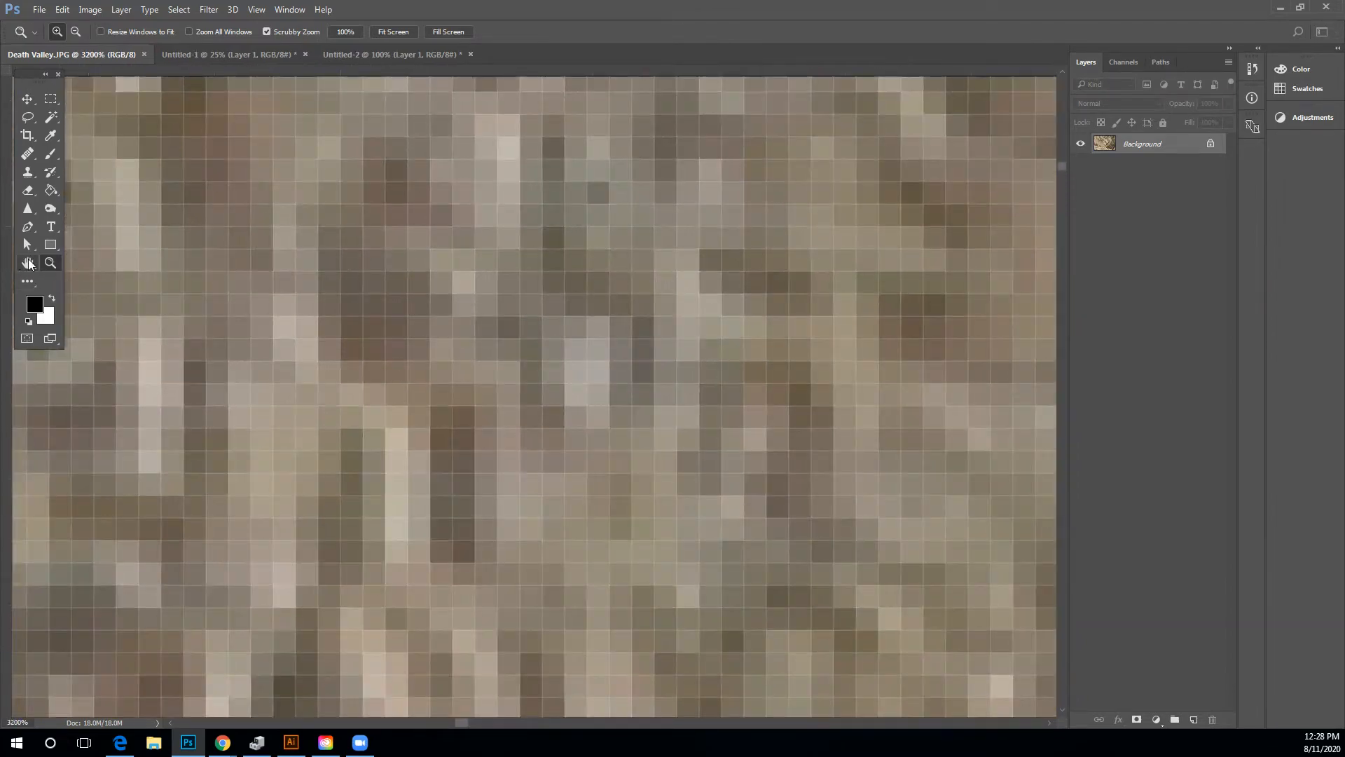
# Pan around the magnified pixels with the Hand tool, then zoom out to 600% with the Zoom tool.
pyautogui.click(29, 263)
pyautogui.moveTo(189, 186); pyautogui.dragTo(640, 423)
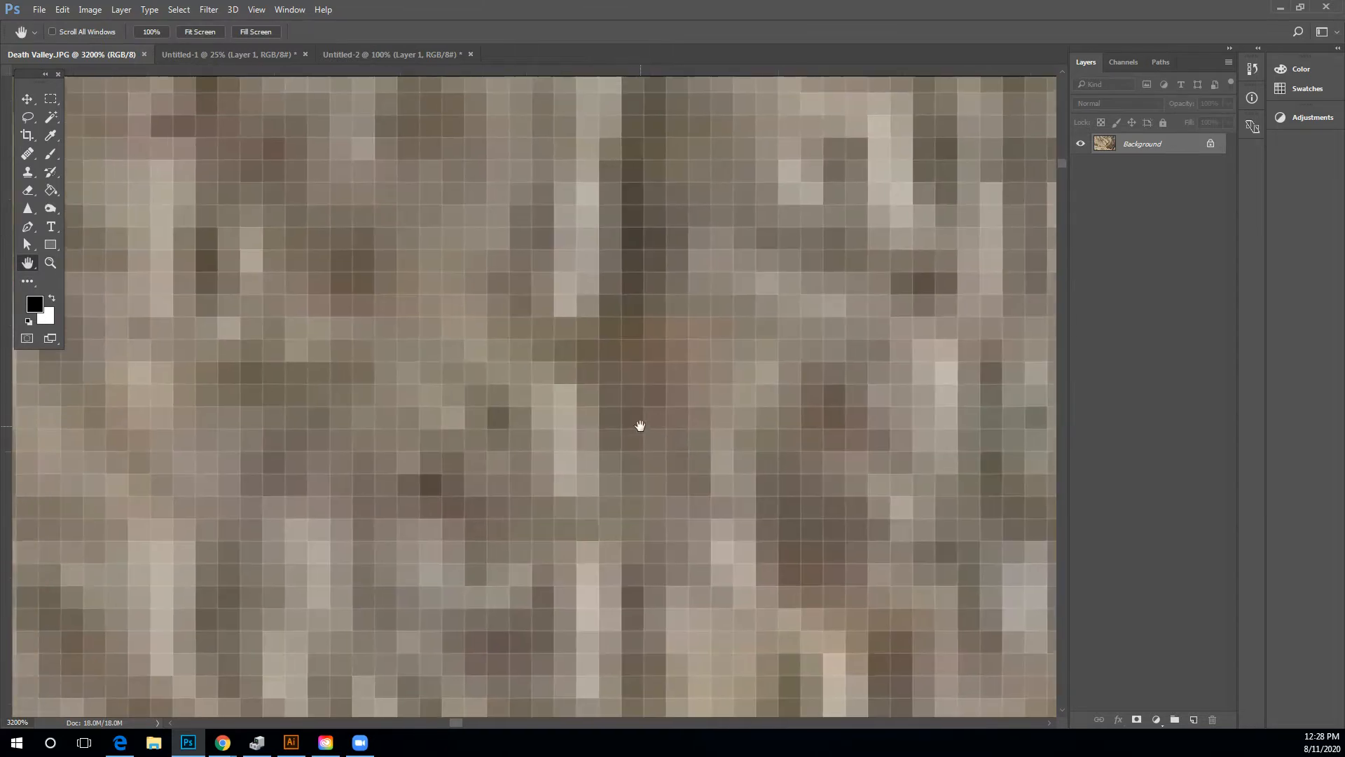
pyautogui.moveTo(885, 216); pyautogui.dragTo(174, 261)
pyautogui.click(47, 267)
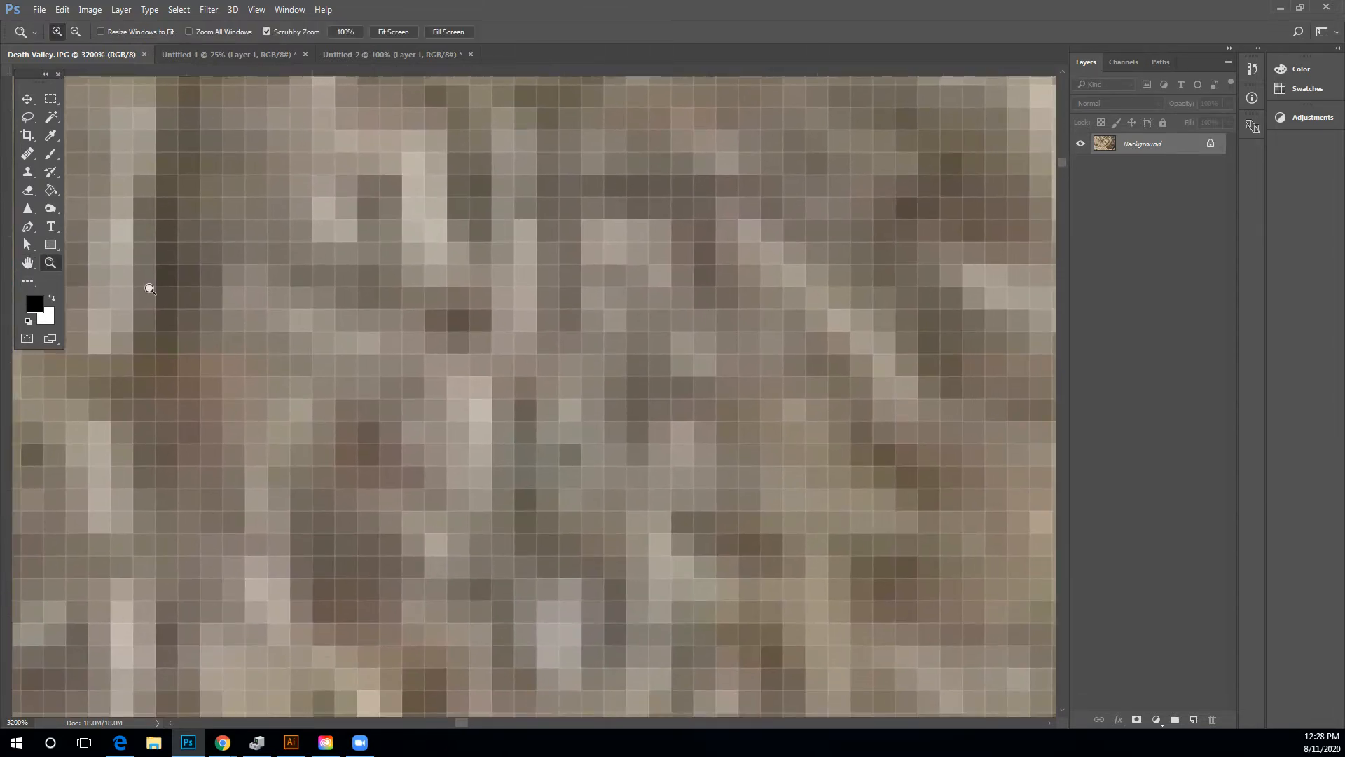
pyautogui.keyDown('alt'); pyautogui.click(685, 289); pyautogui.keyUp('alt')
pyautogui.keyDown('alt'); pyautogui.click(685, 289); pyautogui.keyUp('alt')
pyautogui.keyDown('alt'); pyautogui.click(686, 289); pyautogui.keyUp('alt')
pyautogui.keyDown('alt'); pyautogui.click(686, 289); pyautogui.keyUp('alt')
pyautogui.keyDown('alt'); pyautogui.click(685, 288); pyautogui.keyUp('alt')
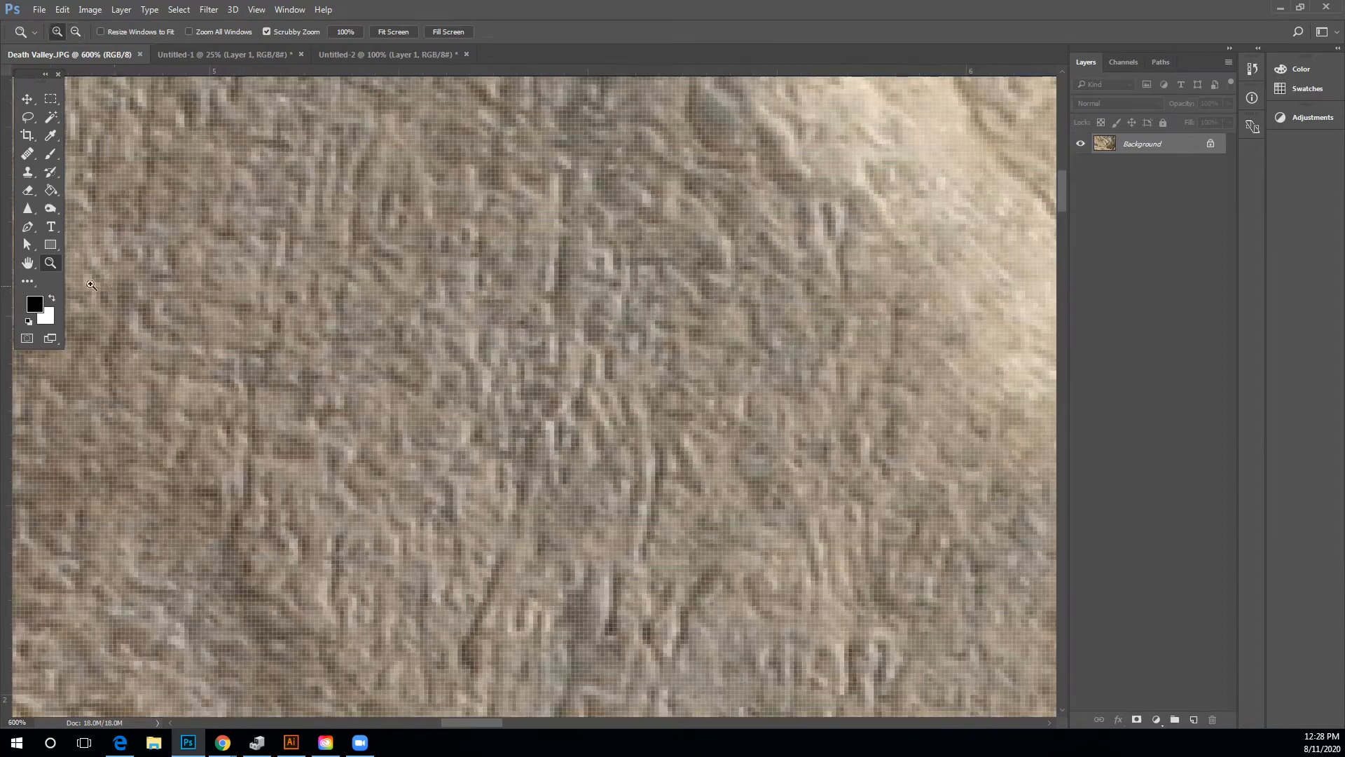
# Pan the photo with the Hand tool and zoom in and out to examine the rock texture.
pyautogui.click(30, 269)
pyautogui.moveTo(228, 245); pyautogui.dragTo(448, 433)
pyautogui.moveTo(779, 262); pyautogui.dragTo(494, 415)
pyautogui.click(50, 263)
pyautogui.keyDown('alt'); pyautogui.click(491, 336); pyautogui.keyUp('alt')
pyautogui.keyDown('alt'); pyautogui.click(490, 336); pyautogui.keyUp('alt')
pyautogui.keyDown('alt'); pyautogui.click(491, 335); pyautogui.keyUp('alt')
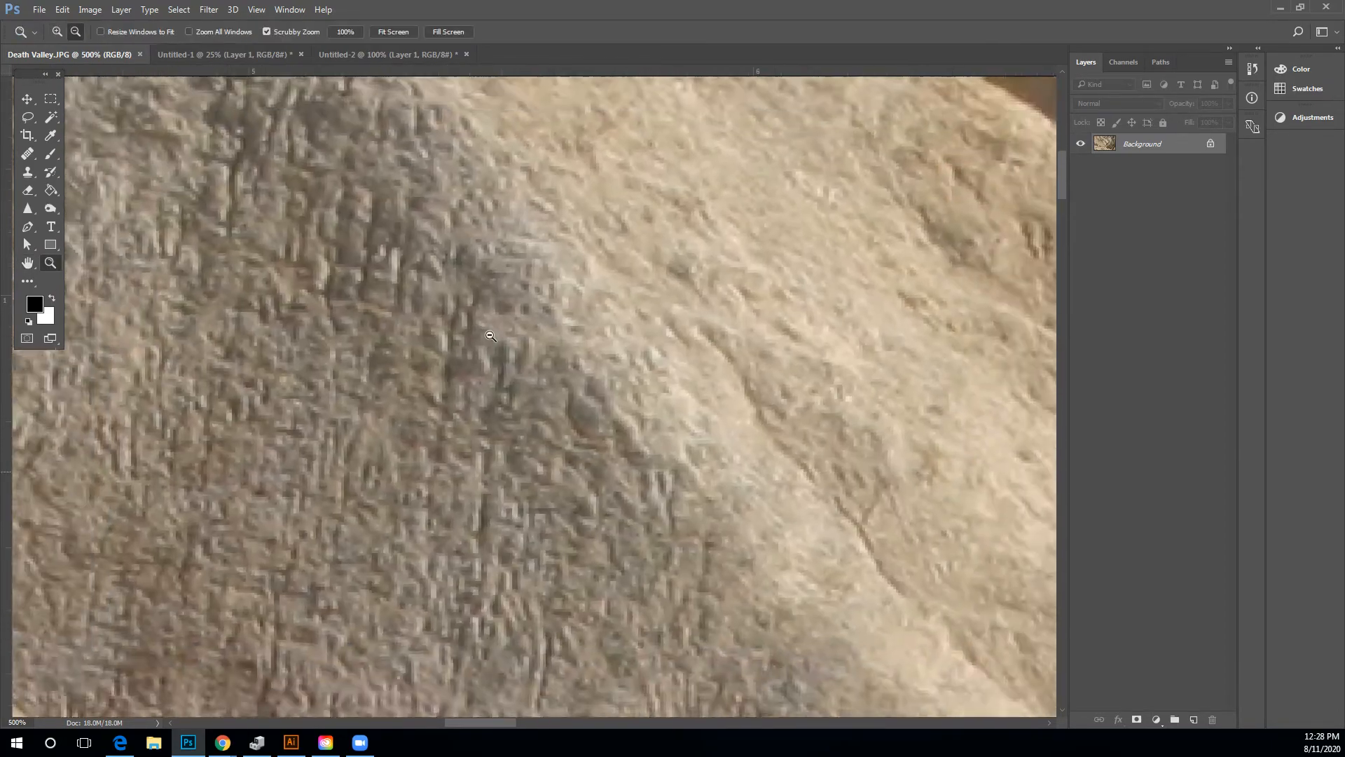
pyautogui.keyDown('alt'); pyautogui.click(490, 335); pyautogui.keyUp('alt')
pyautogui.keyDown('alt'); pyautogui.click(491, 336); pyautogui.keyUp('alt')
pyautogui.keyDown('alt'); pyautogui.click(490, 335); pyautogui.keyUp('alt')
pyautogui.keyDown('alt'); pyautogui.click(490, 336); pyautogui.keyUp('alt')
pyautogui.keyDown('alt'); pyautogui.click(491, 336); pyautogui.keyUp('alt')
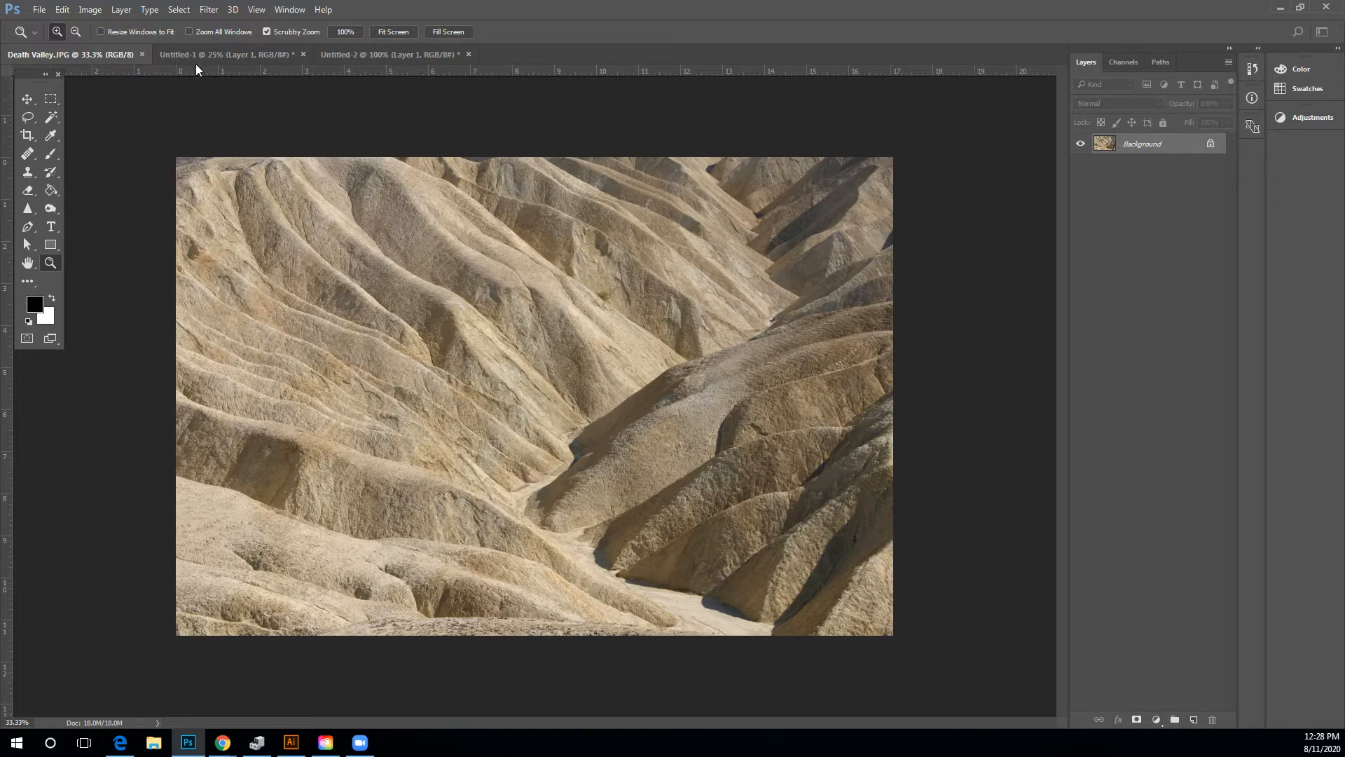
# Switch between the open document tabs, ending on the baseball pitcher image Untitled-1.
pyautogui.click(262, 58)
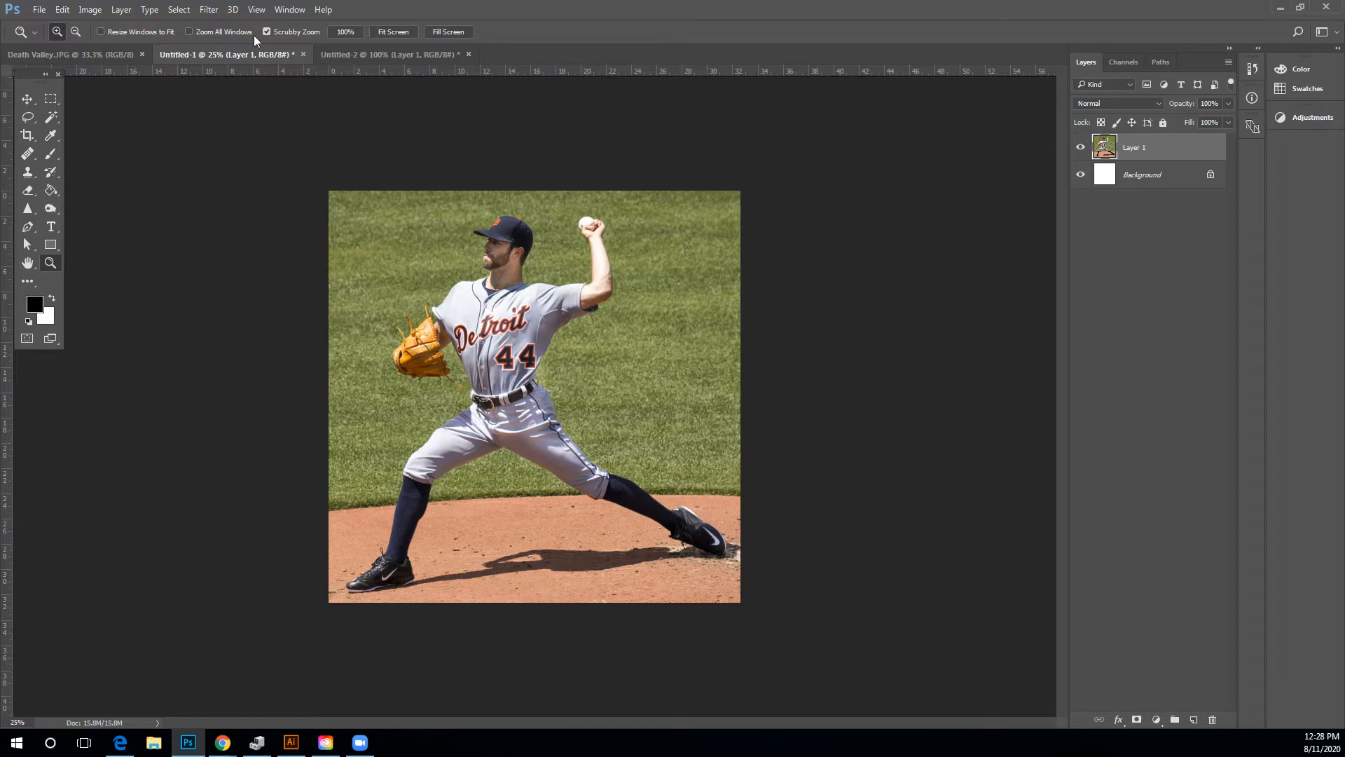
pyautogui.click(353, 55)
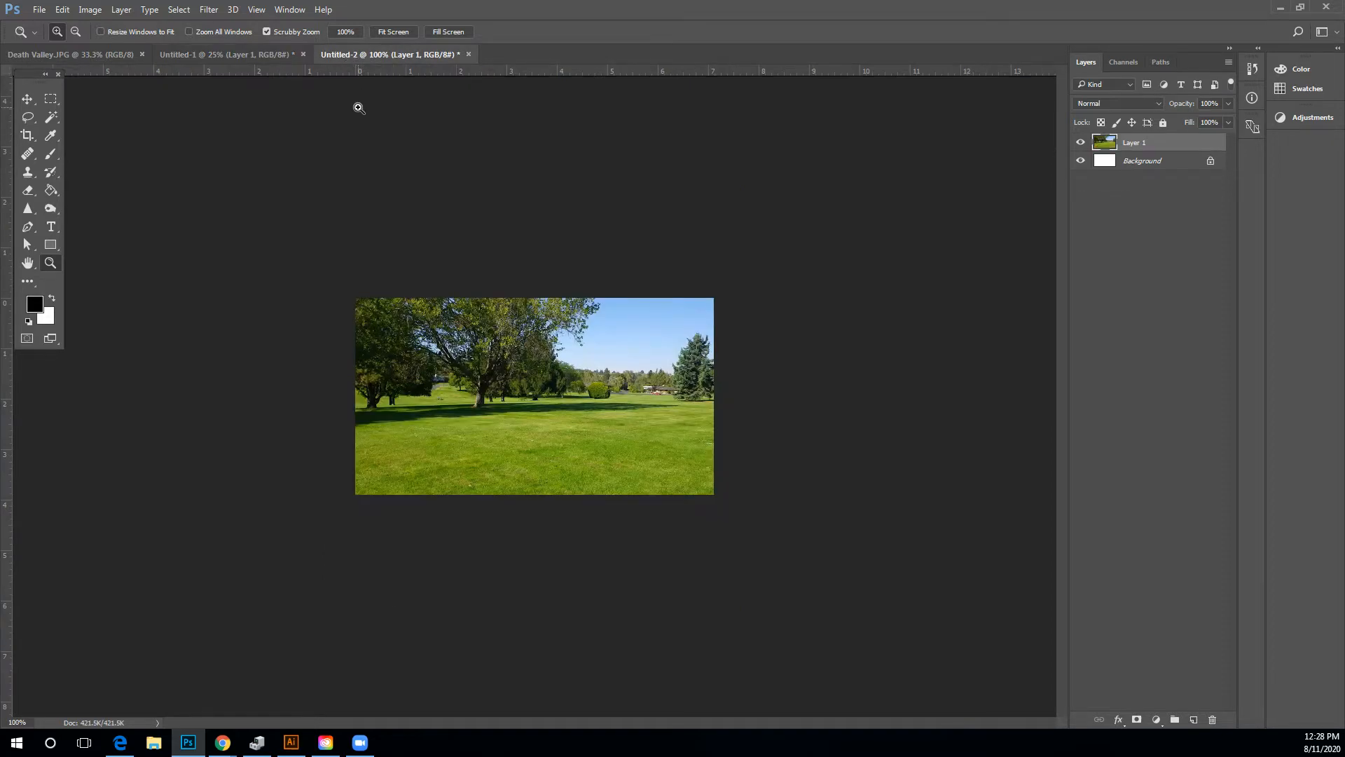
pyautogui.click(238, 55)
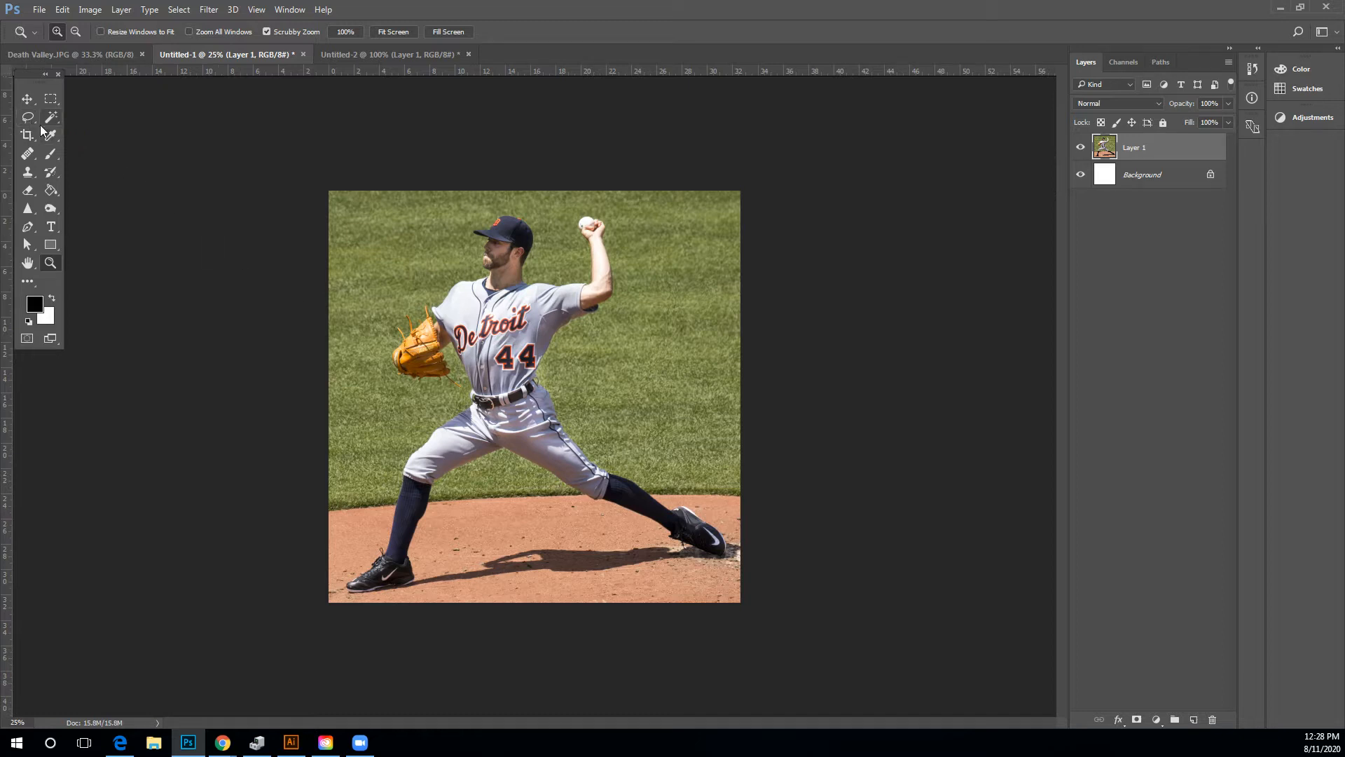
# Open the marquee, lasso and quick selection tool groups to view their tools, ending with the Lasso tool.
pyautogui.click(56, 98)
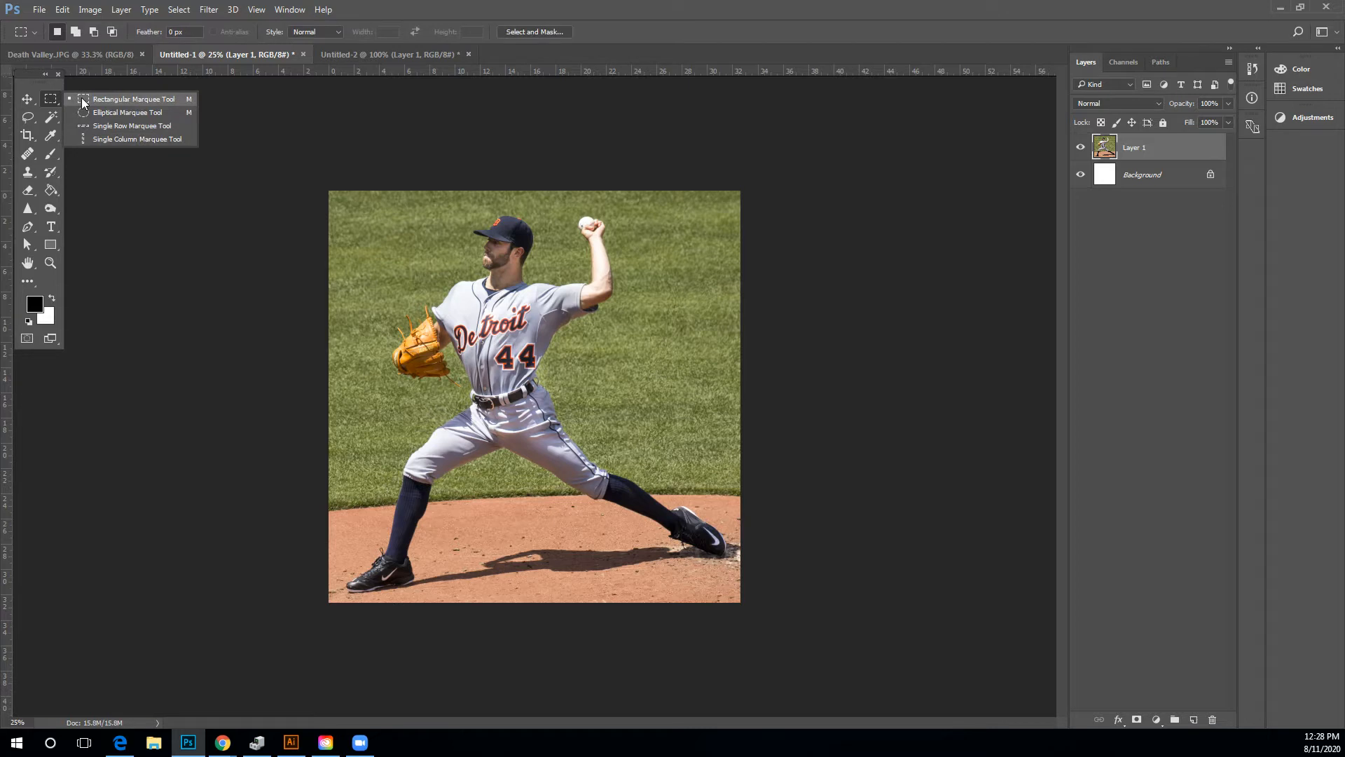
pyautogui.click(27, 120)
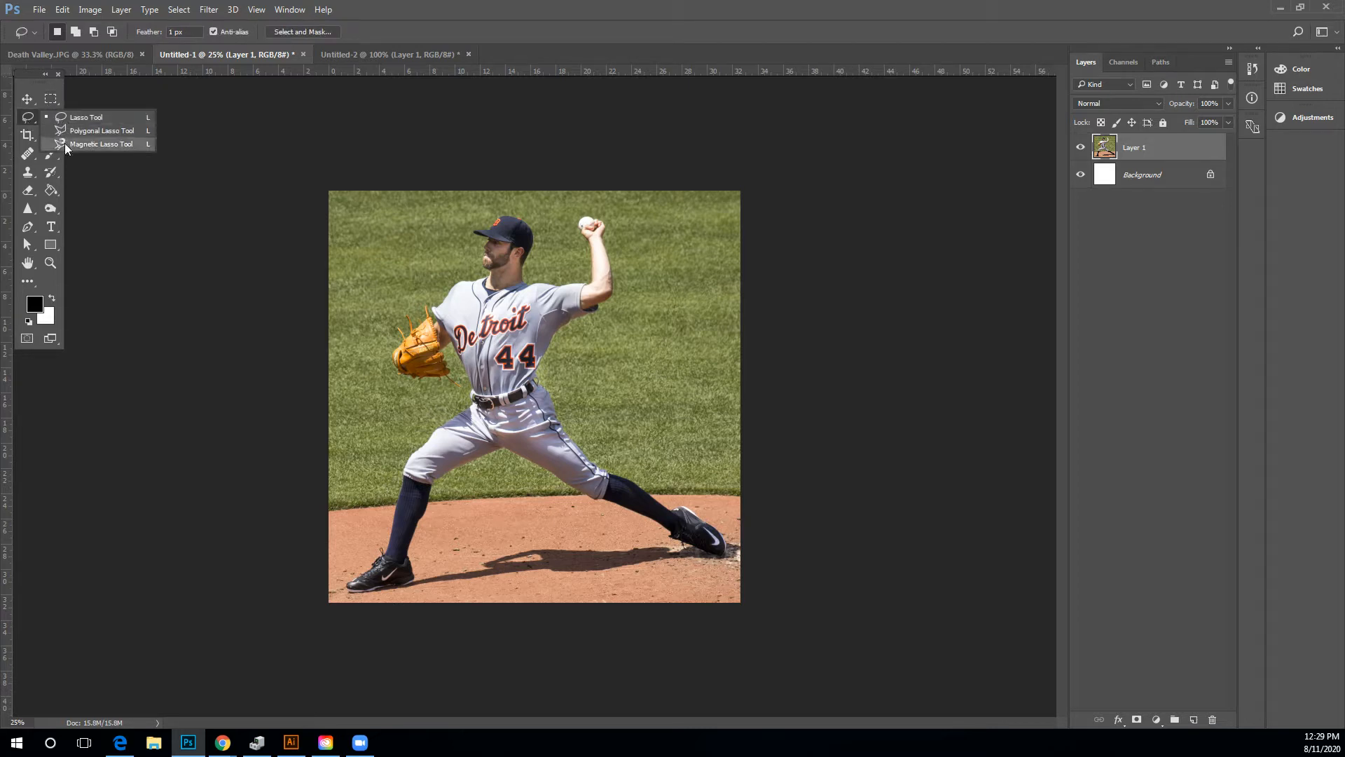
pyautogui.click(27, 116)
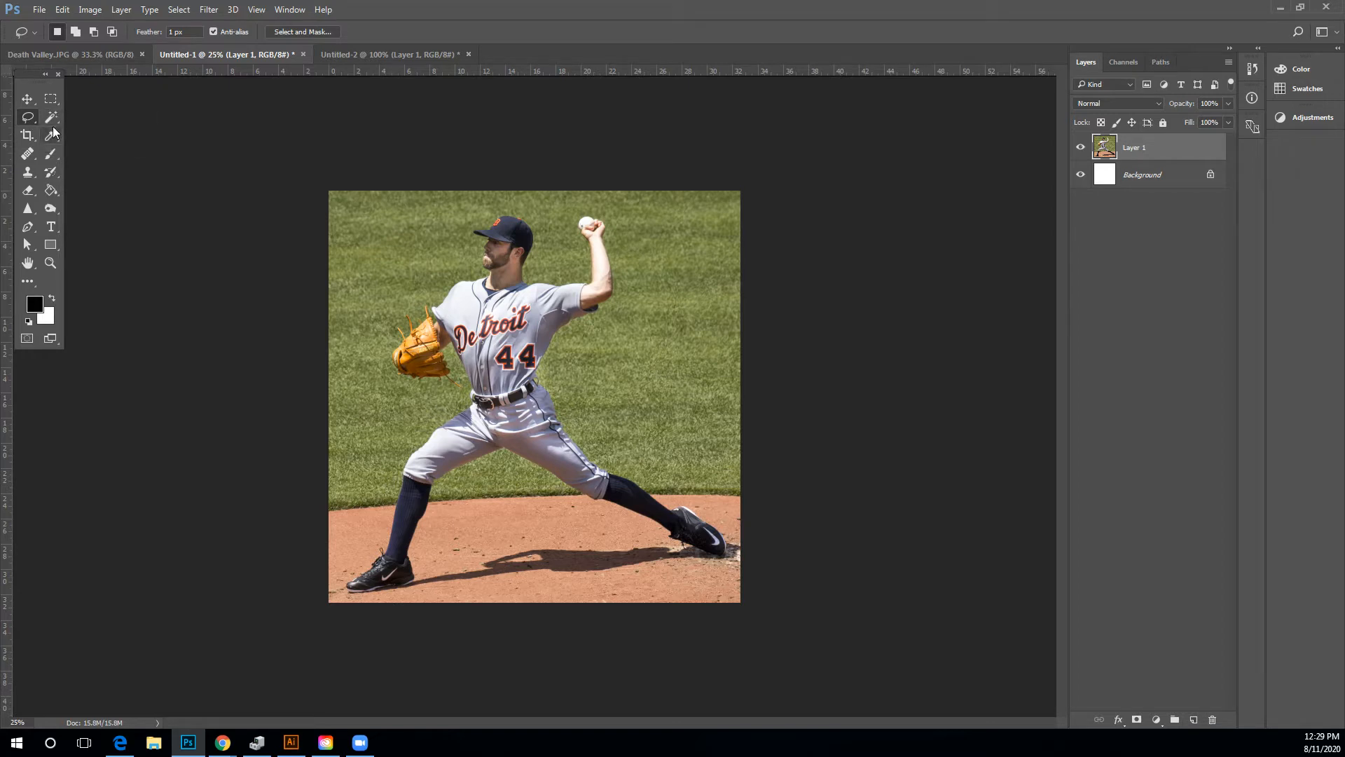
pyautogui.click(51, 117)
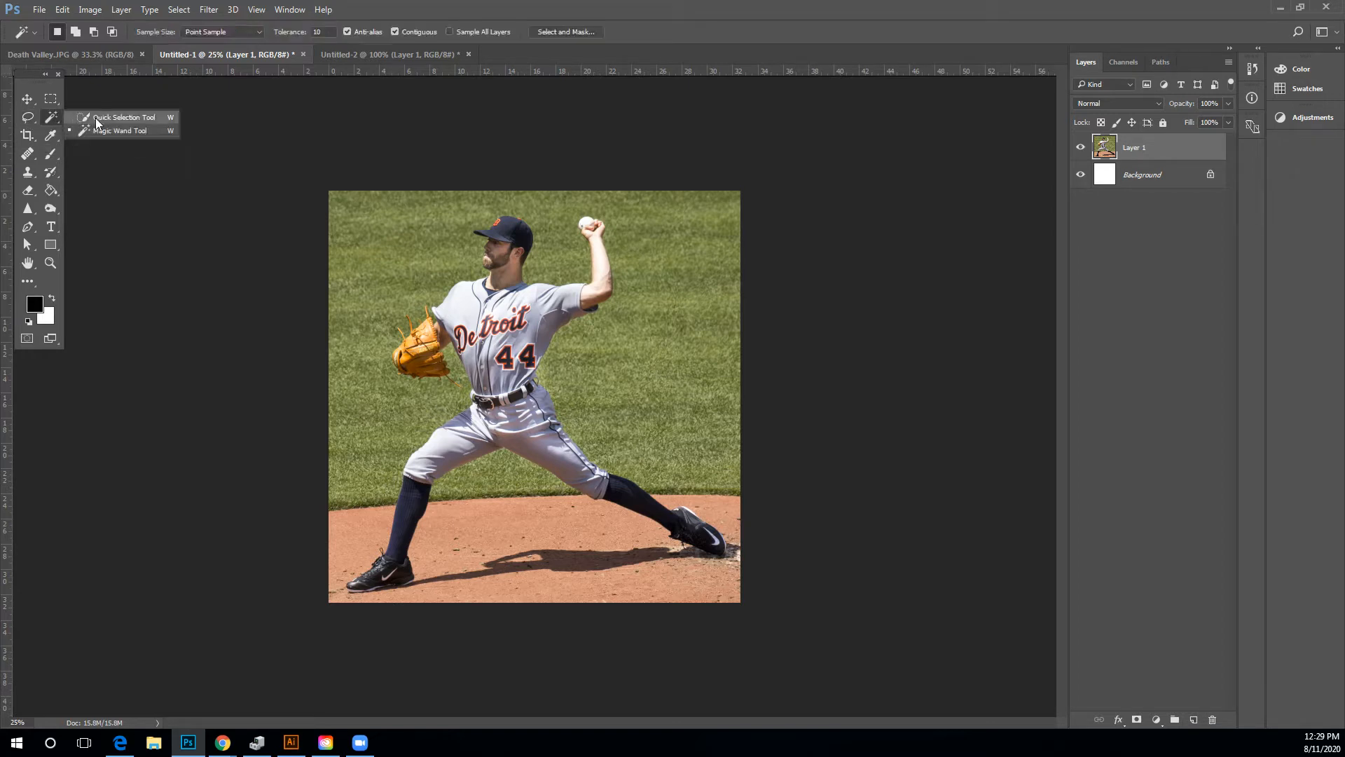
pyautogui.click(28, 119)
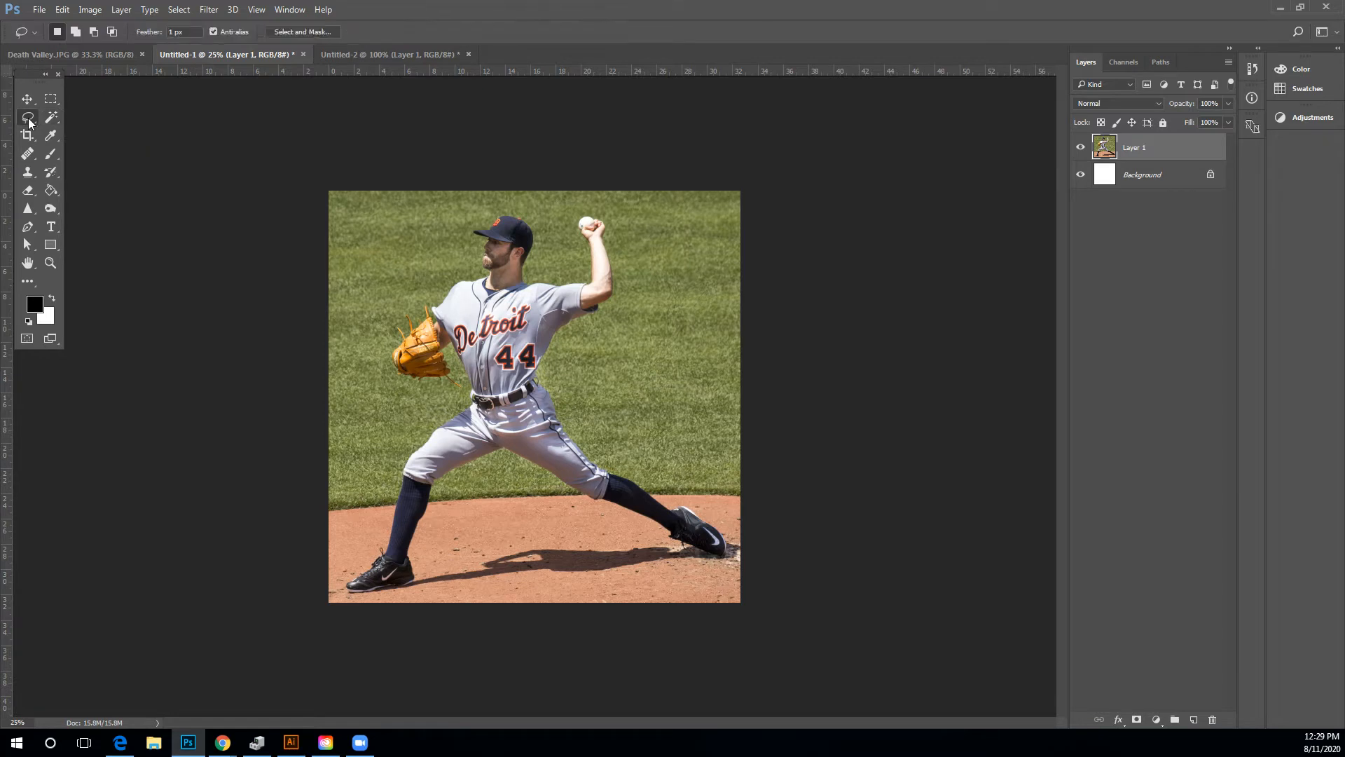
# Select the pitcher's outline with the Magnetic Lasso tool.
pyautogui.click(28, 120)
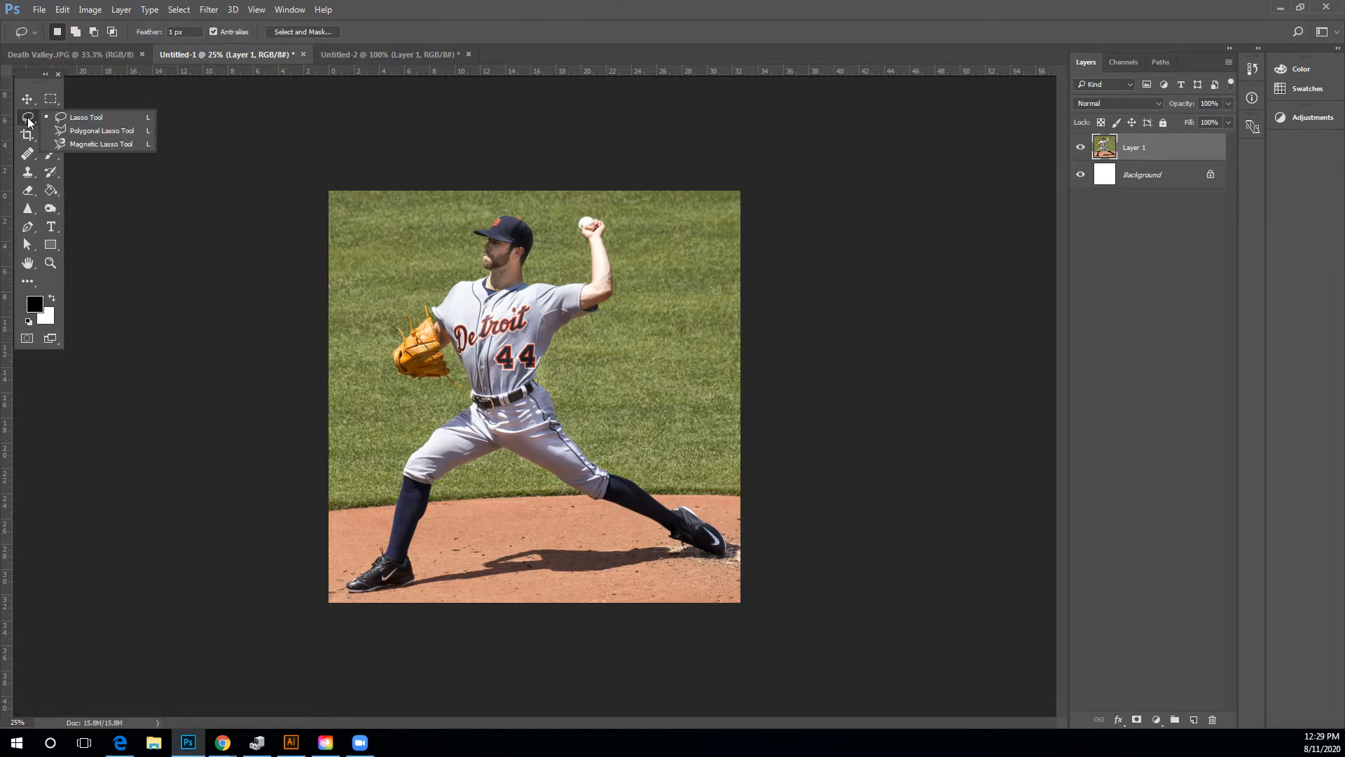
pyautogui.click(67, 143)
pyautogui.click(446, 295)
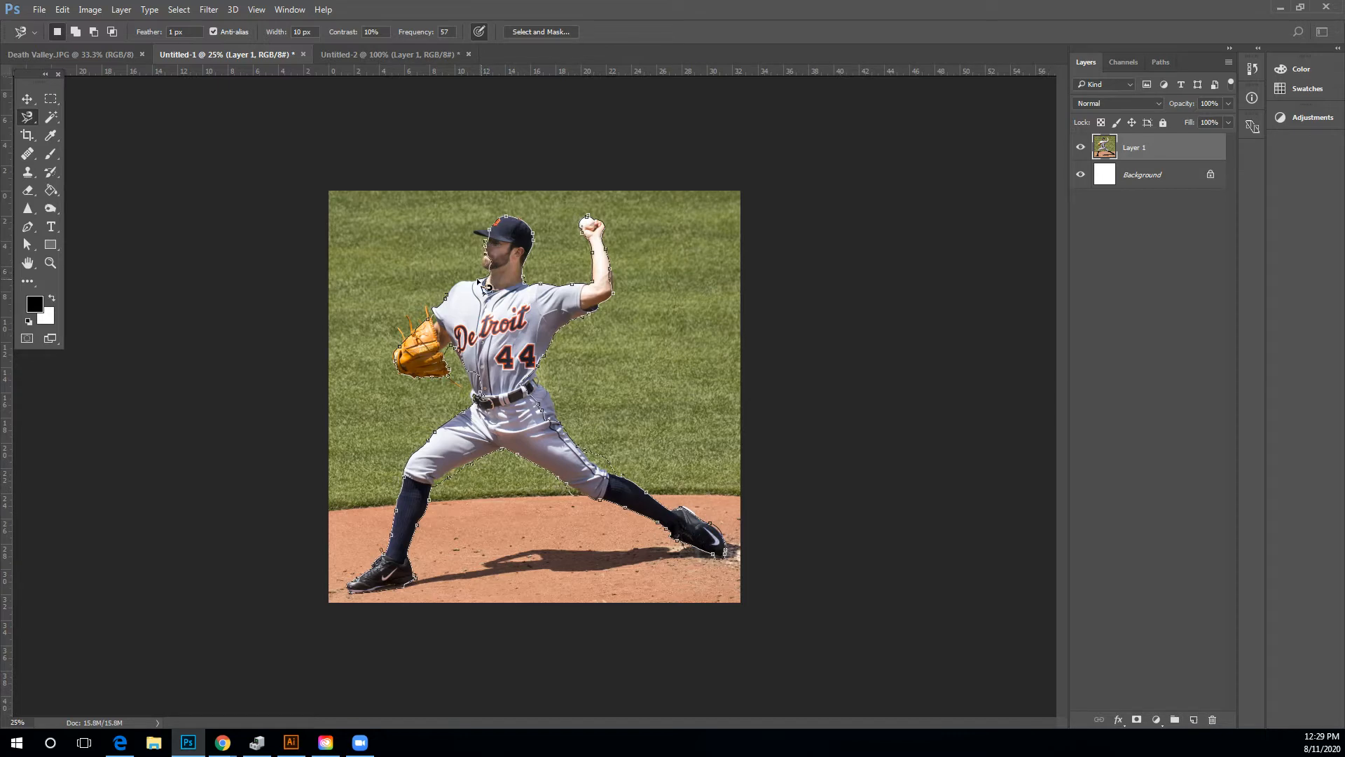
pyautogui.click(447, 294)
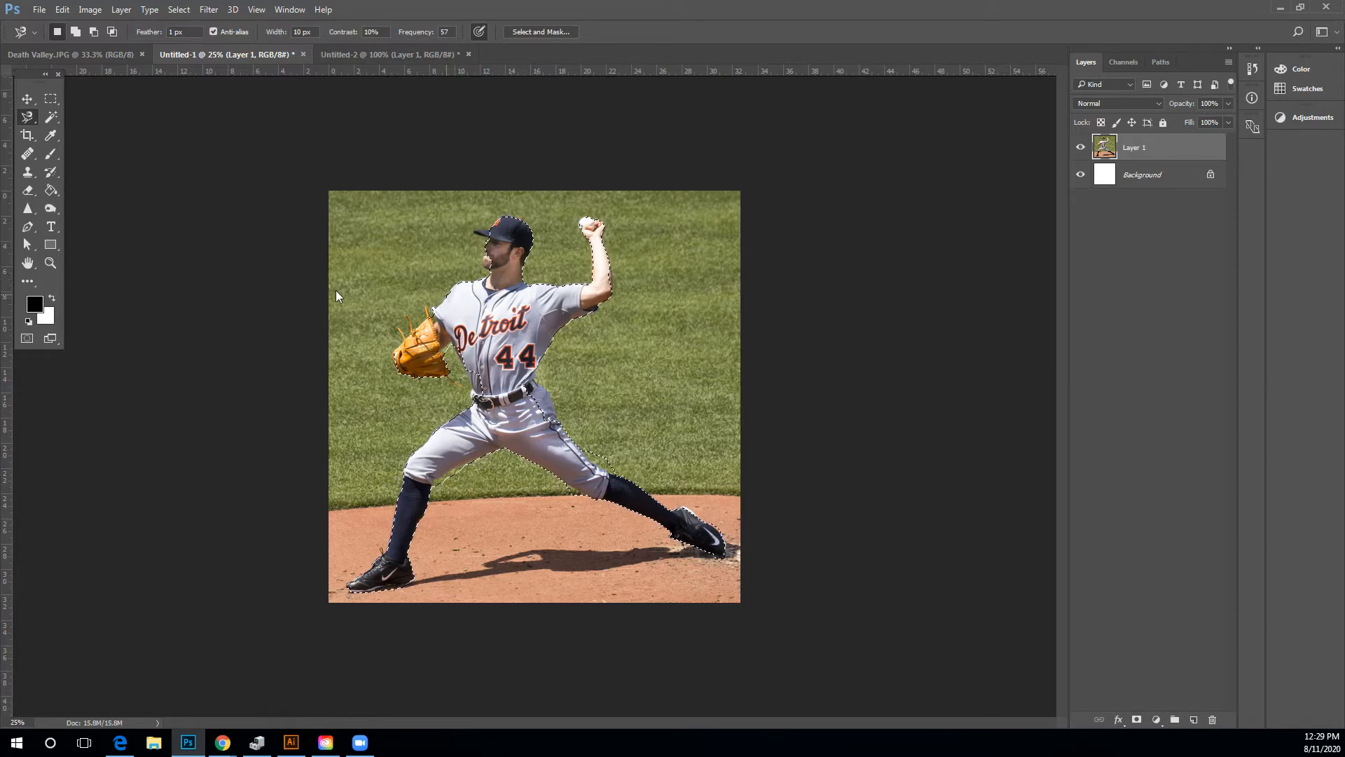
# Refine the selection around the pitcher's cap, face and neck with the Lasso tool, adding and subtracting areas.
pyautogui.click(532, 308)
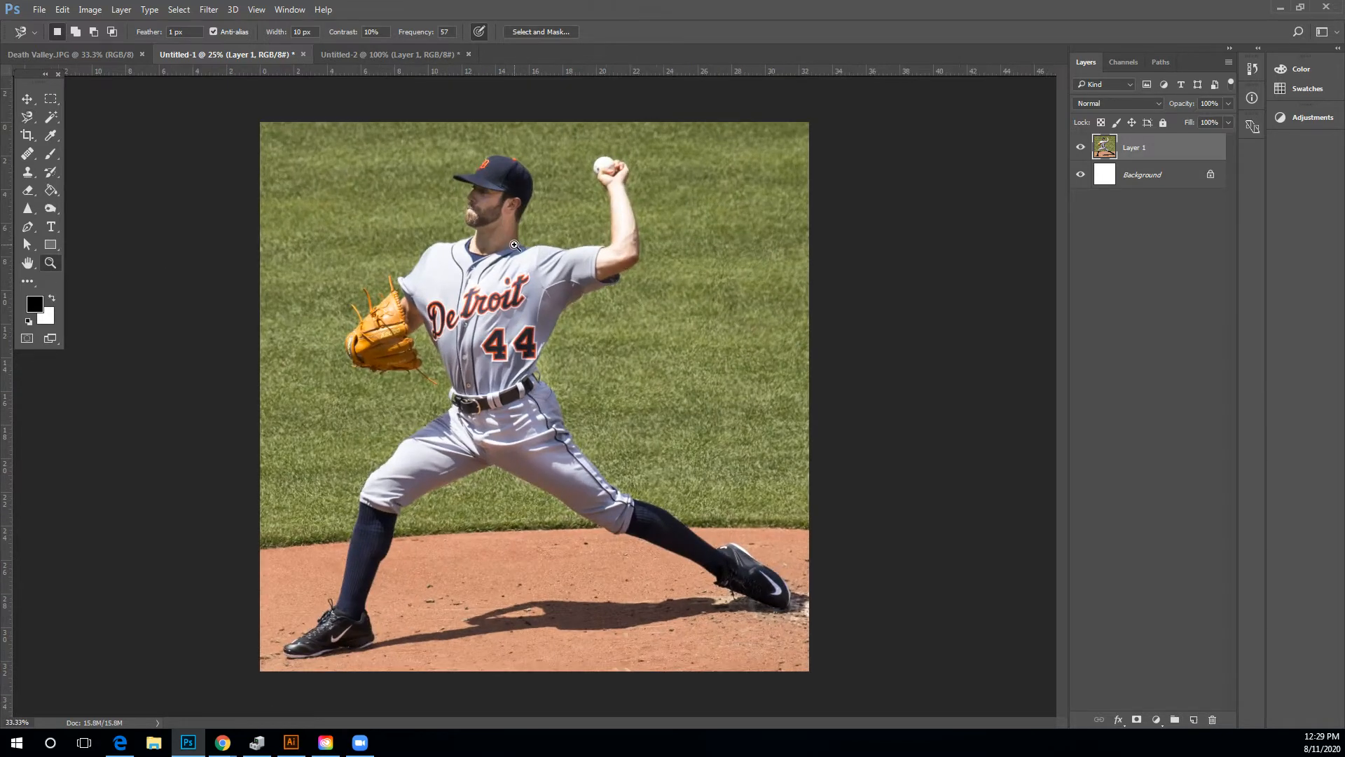
pyautogui.click(515, 246)
pyautogui.click(502, 199)
pyautogui.click(501, 199)
pyautogui.click(501, 199)
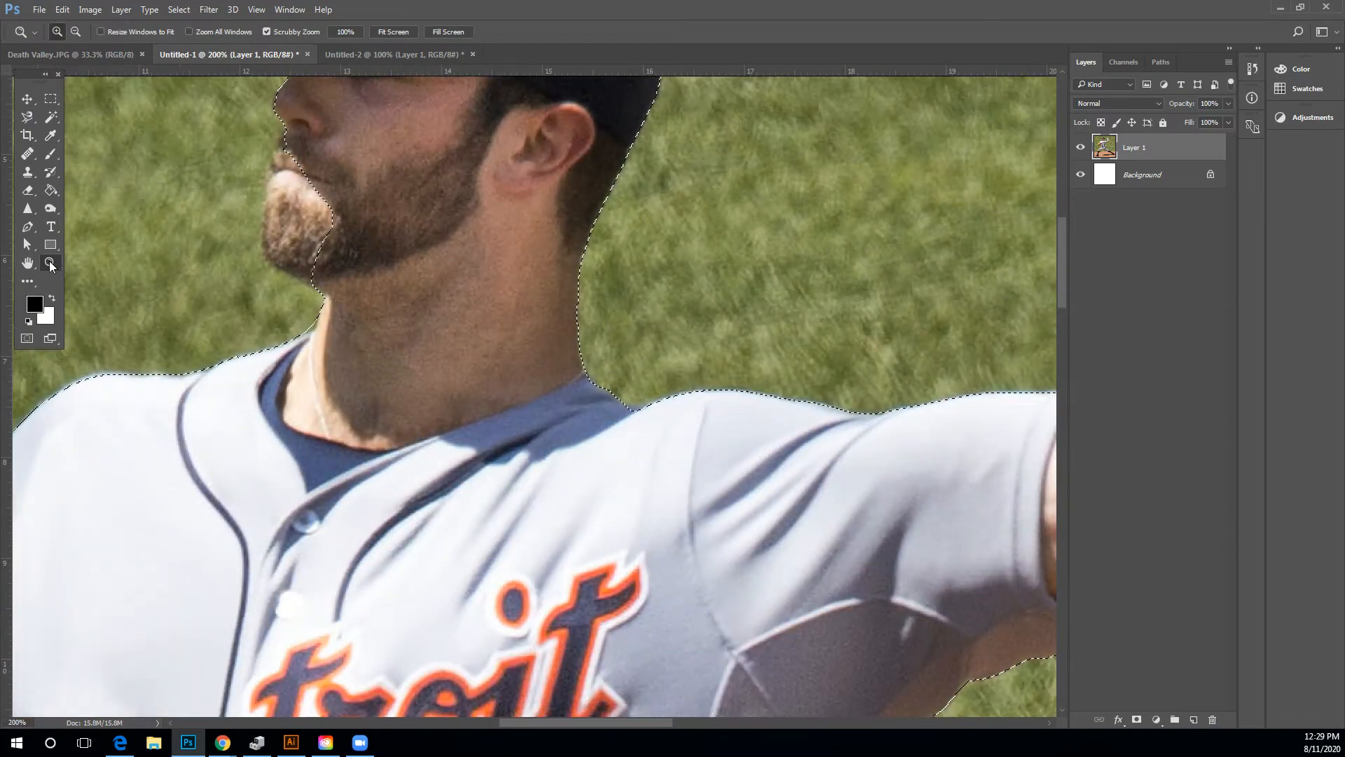
pyautogui.press('h')
pyautogui.moveTo(225, 205); pyautogui.dragTo(252, 460)
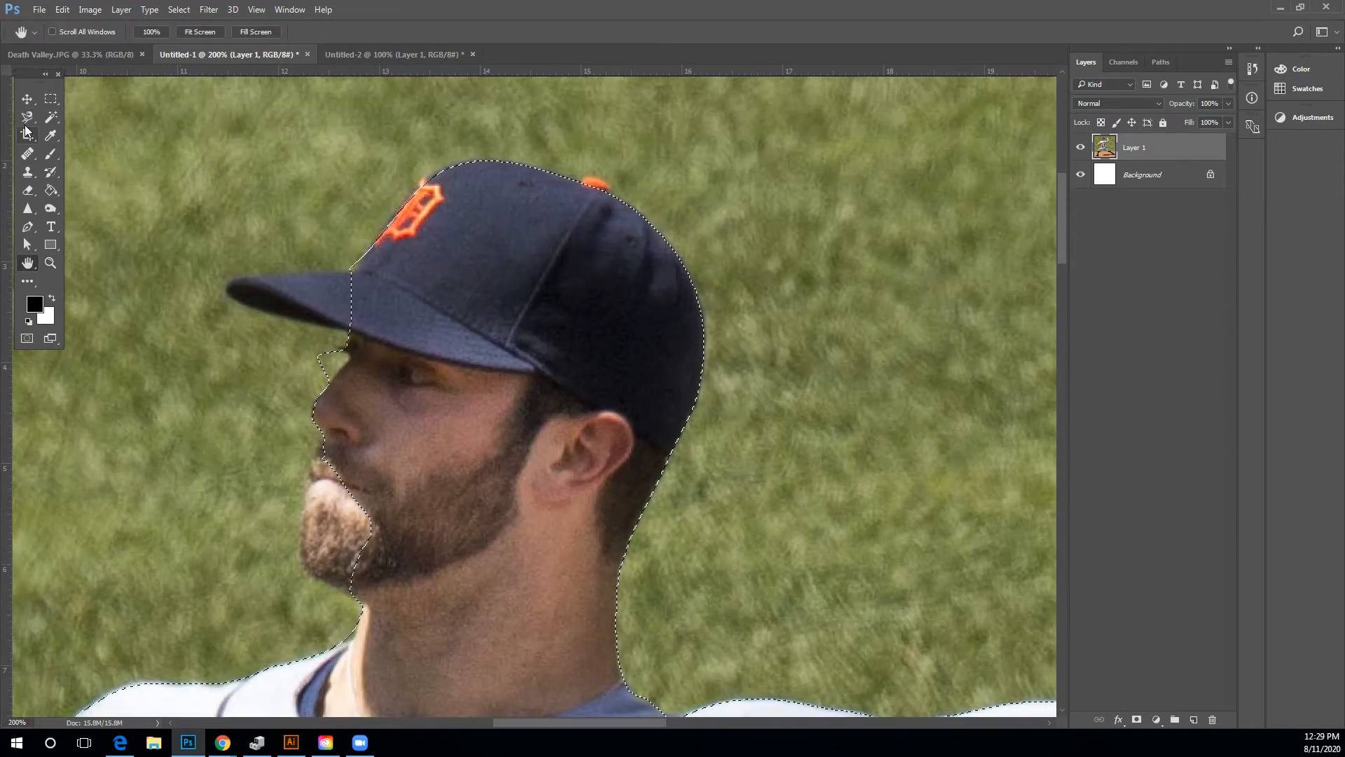
pyautogui.moveTo(27, 118); pyautogui.dragTo(61, 118)
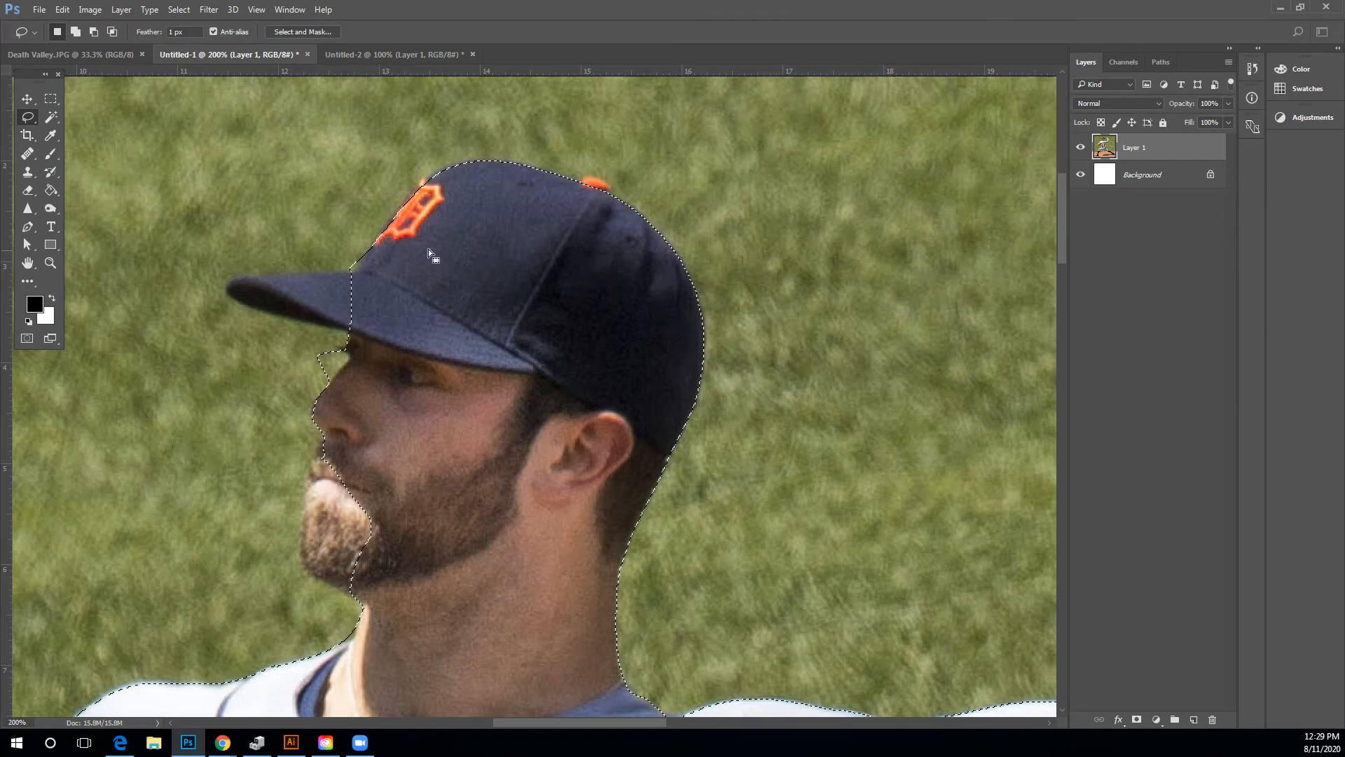
pyautogui.press('shift')
pyautogui.moveTo(373, 271); pyautogui.dragTo(259, 274)
pyautogui.moveTo(335, 332)
pyautogui.mouseDown()
pyautogui.moveTo(411, 316)
pyautogui.moveTo(423, 290)
pyautogui.mouseUp()
pyautogui.press('alt')
pyautogui.moveTo(267, 369); pyautogui.dragTo(278, 354)
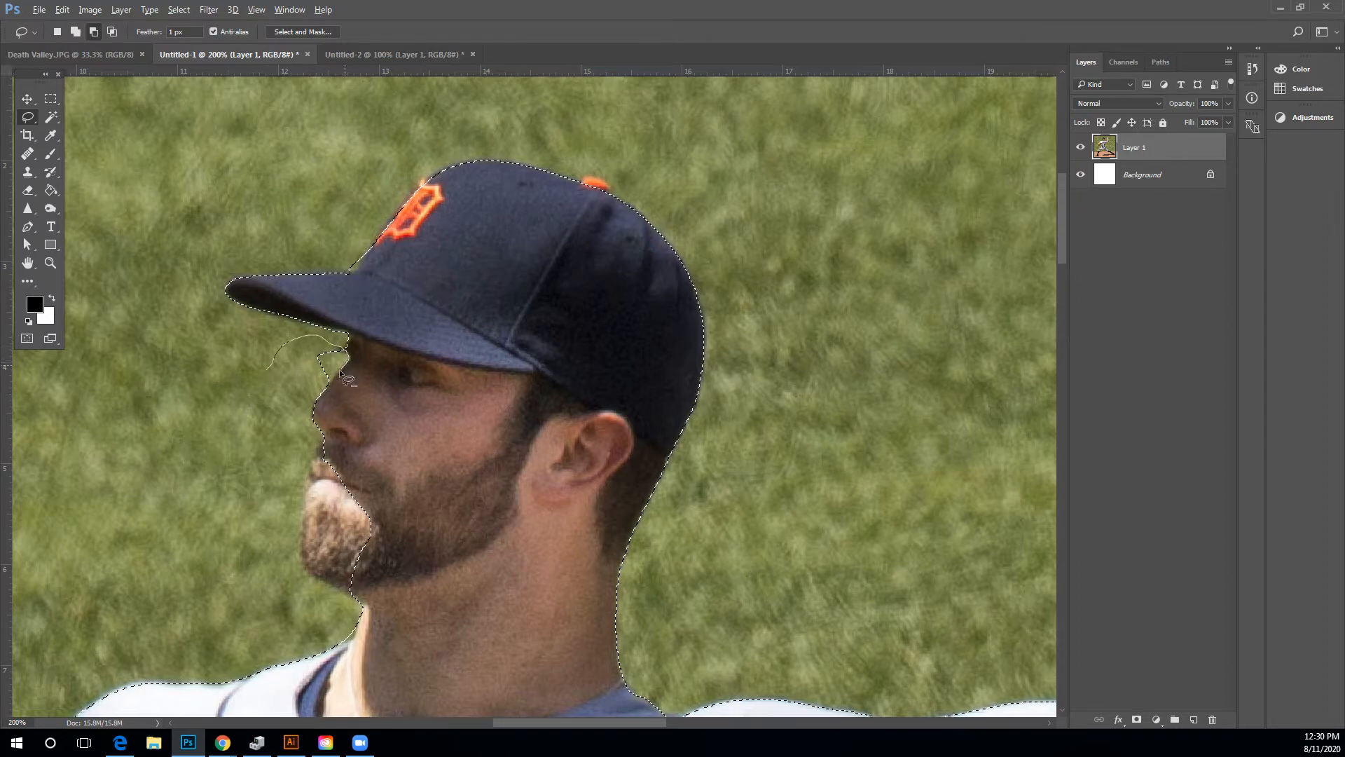
pyautogui.moveTo(260, 376); pyautogui.dragTo(268, 372)
pyautogui.scroll(-5, 439, 445)
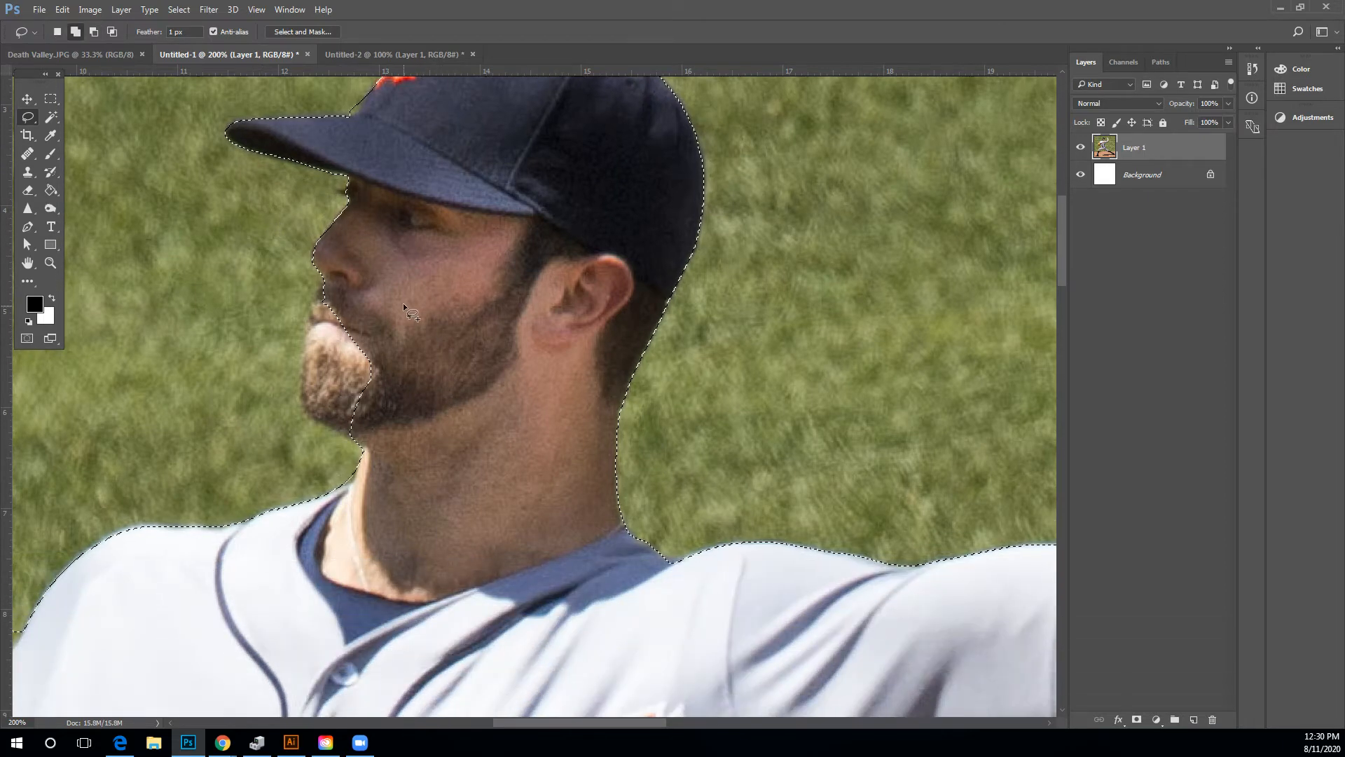
pyautogui.moveTo(410, 290)
pyautogui.mouseDown()
pyautogui.moveTo(346, 268)
pyautogui.moveTo(322, 295)
pyautogui.mouseUp()
pyautogui.moveTo(309, 384); pyautogui.dragTo(361, 448)
pyautogui.scroll(-5, 434, 424)
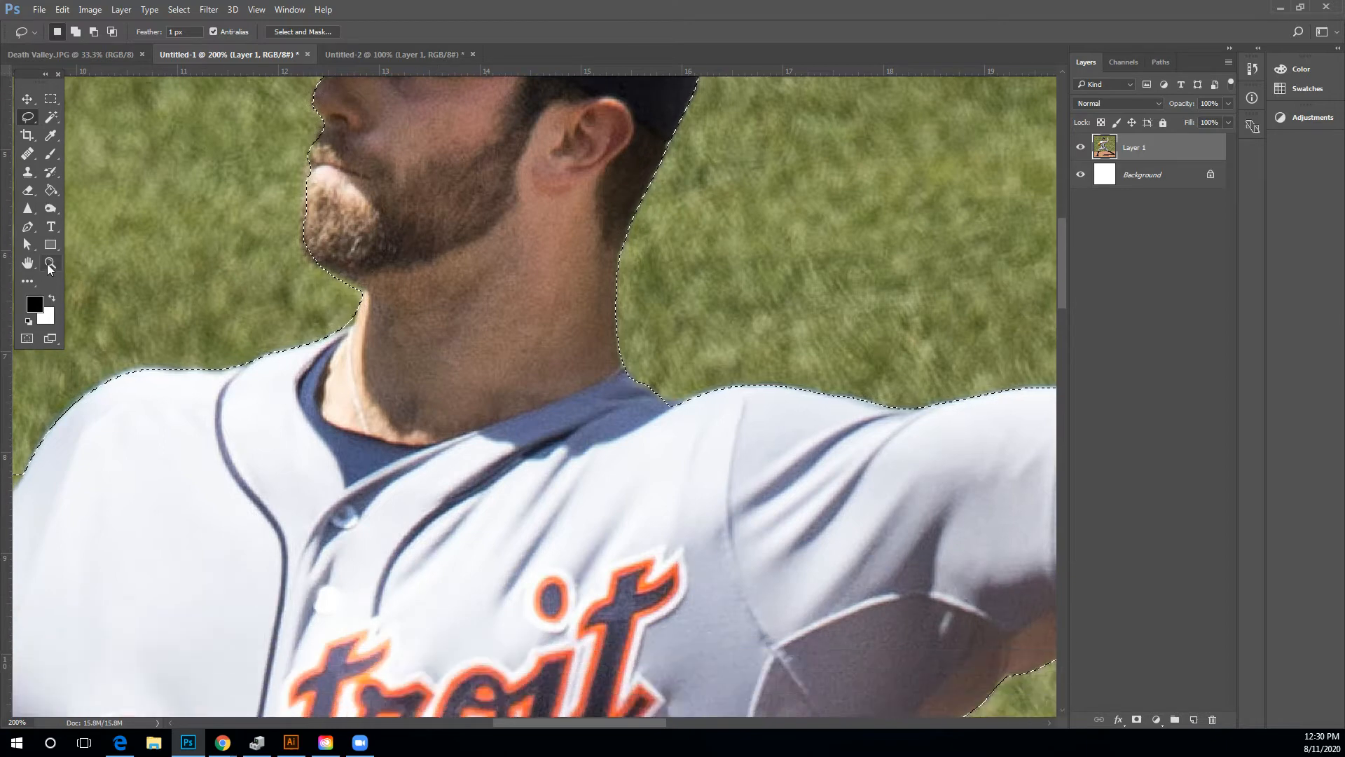
# Refine the selection along the pitcher's throwing arm with the Lasso tool, subtracting stray grass and adding missed edges.
pyautogui.keyDown('ctrl'); pyautogui.keyDown('alt'); pyautogui.click(183, 376); pyautogui.keyUp('alt'); pyautogui.keyUp('ctrl')
pyautogui.moveTo(172, 256); pyautogui.dragTo(191, 319)
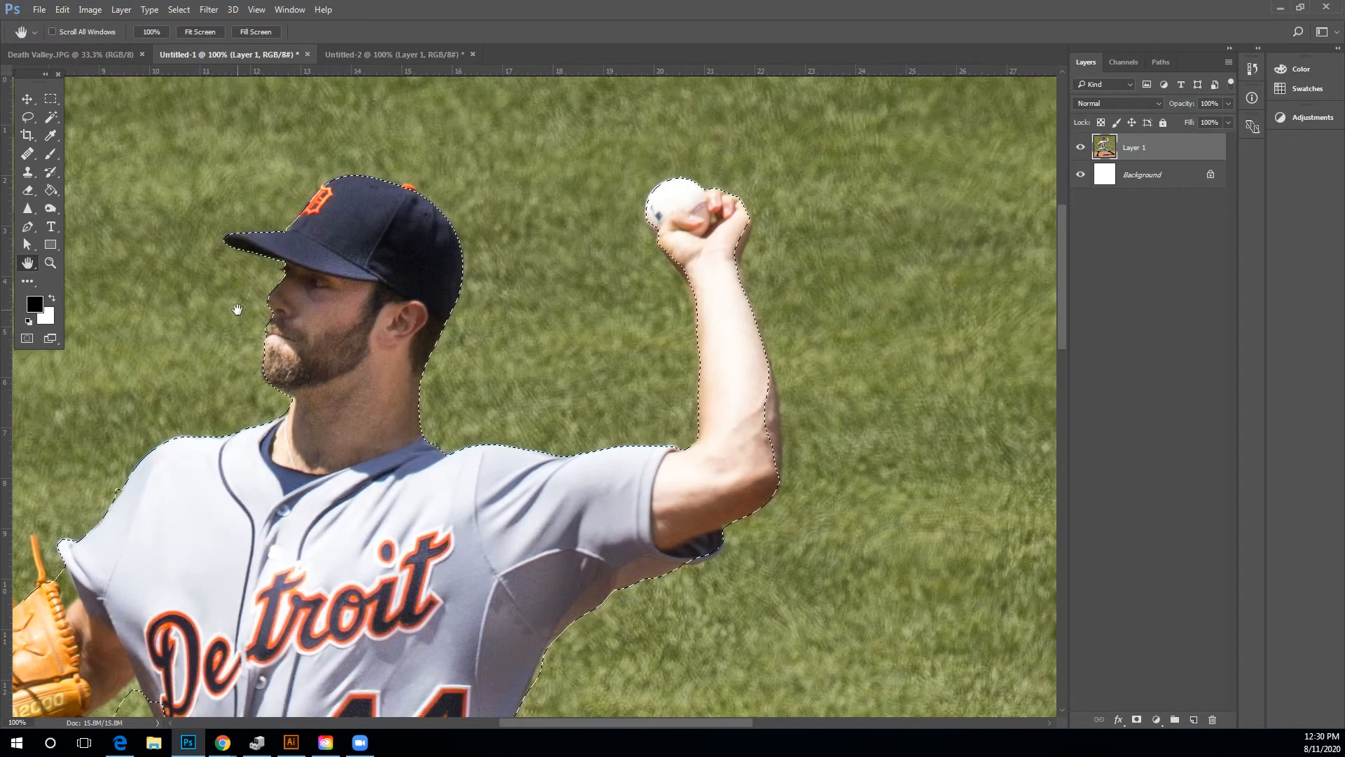
pyautogui.moveTo(387, 210)
pyautogui.mouseDown()
pyautogui.moveTo(415, 191)
pyautogui.moveTo(389, 208)
pyautogui.mouseUp()
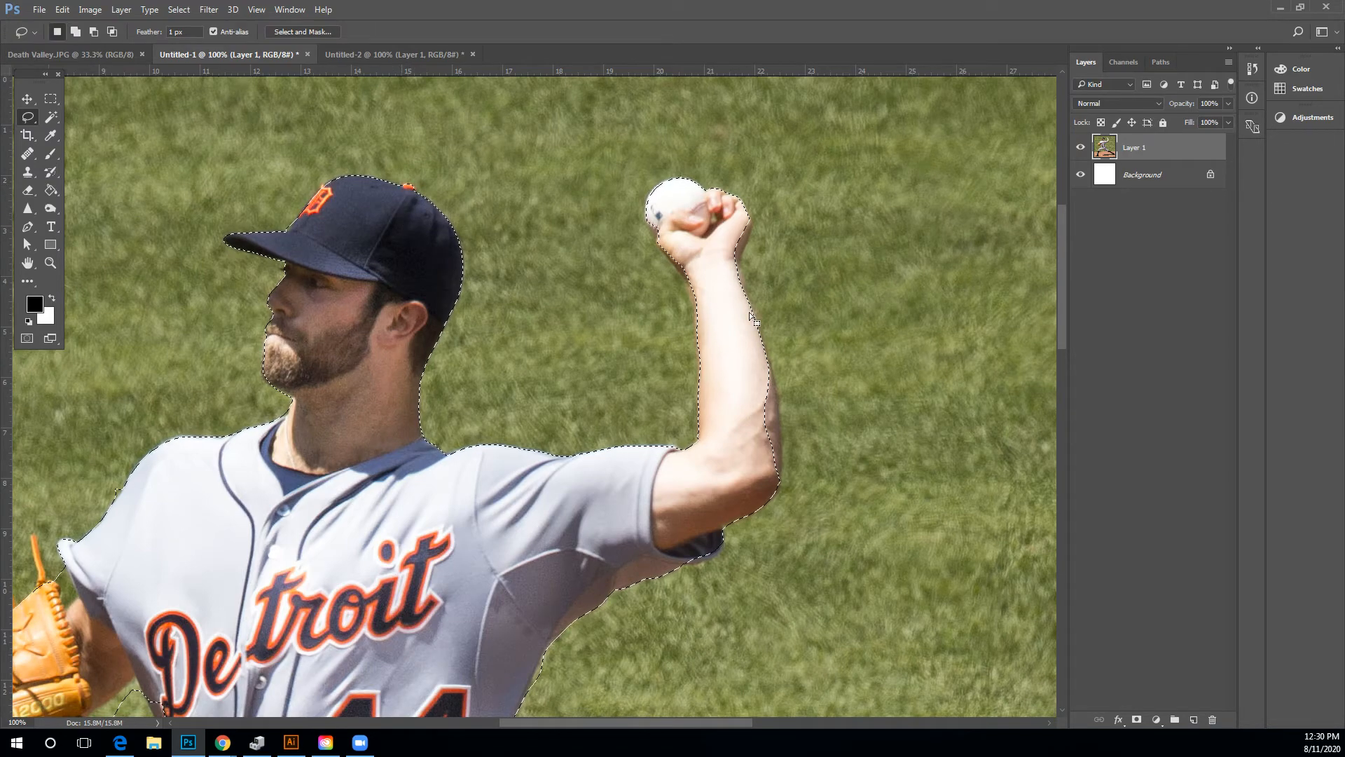
pyautogui.moveTo(817, 284)
pyautogui.mouseDown()
pyautogui.moveTo(734, 319)
pyautogui.moveTo(793, 382)
pyautogui.mouseUp()
pyautogui.press('alt')
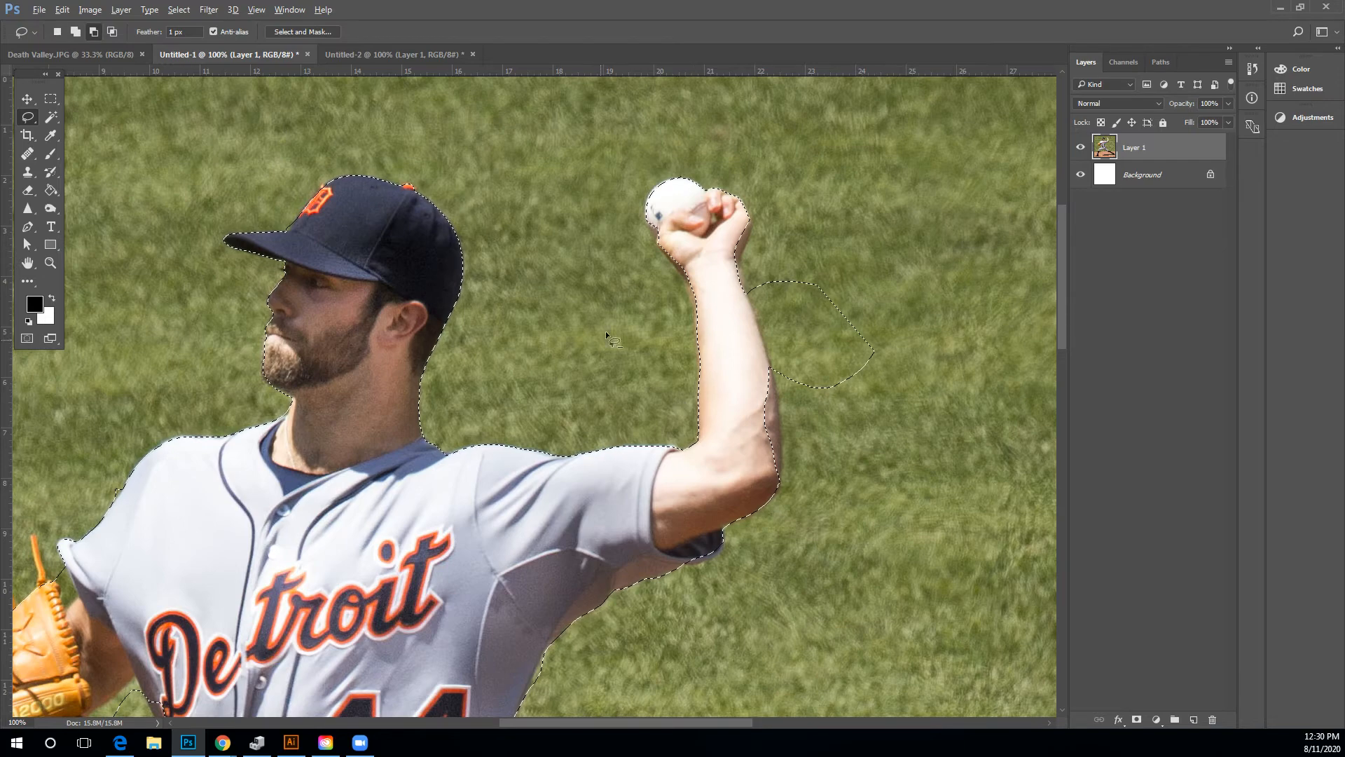
pyautogui.moveTo(628, 371); pyautogui.dragTo(619, 379)
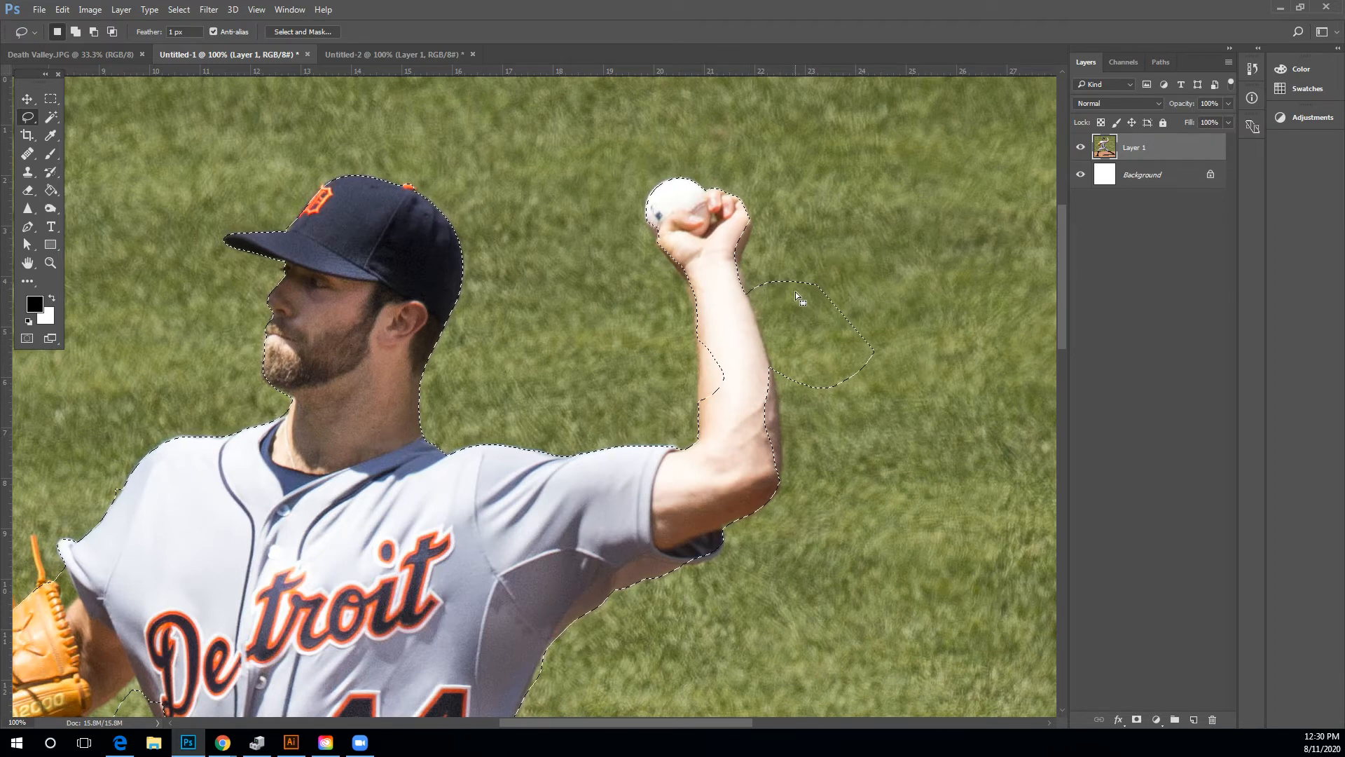
pyautogui.press('alt')
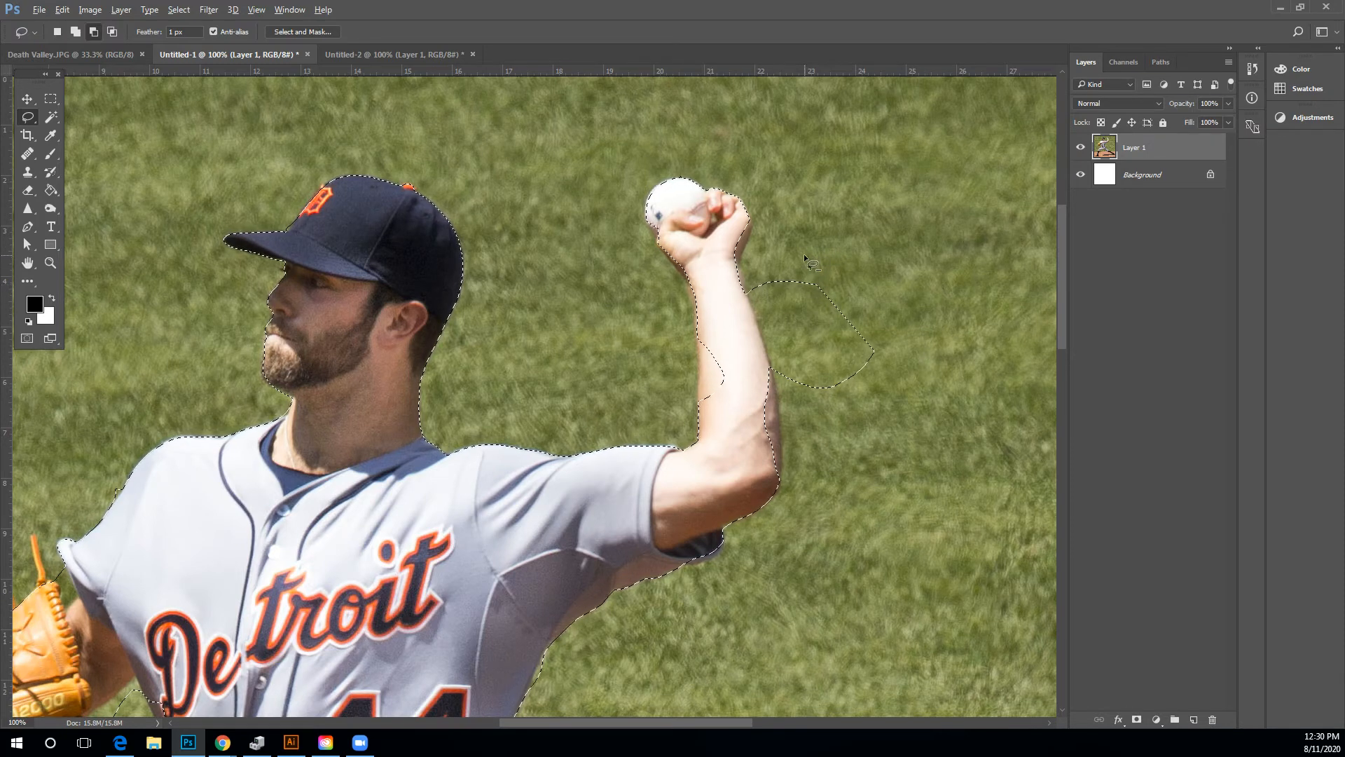
pyautogui.moveTo(804, 257); pyautogui.dragTo(769, 263)
pyautogui.moveTo(885, 283)
pyautogui.mouseDown()
pyautogui.moveTo(825, 249)
pyautogui.moveTo(802, 254)
pyautogui.mouseUp()
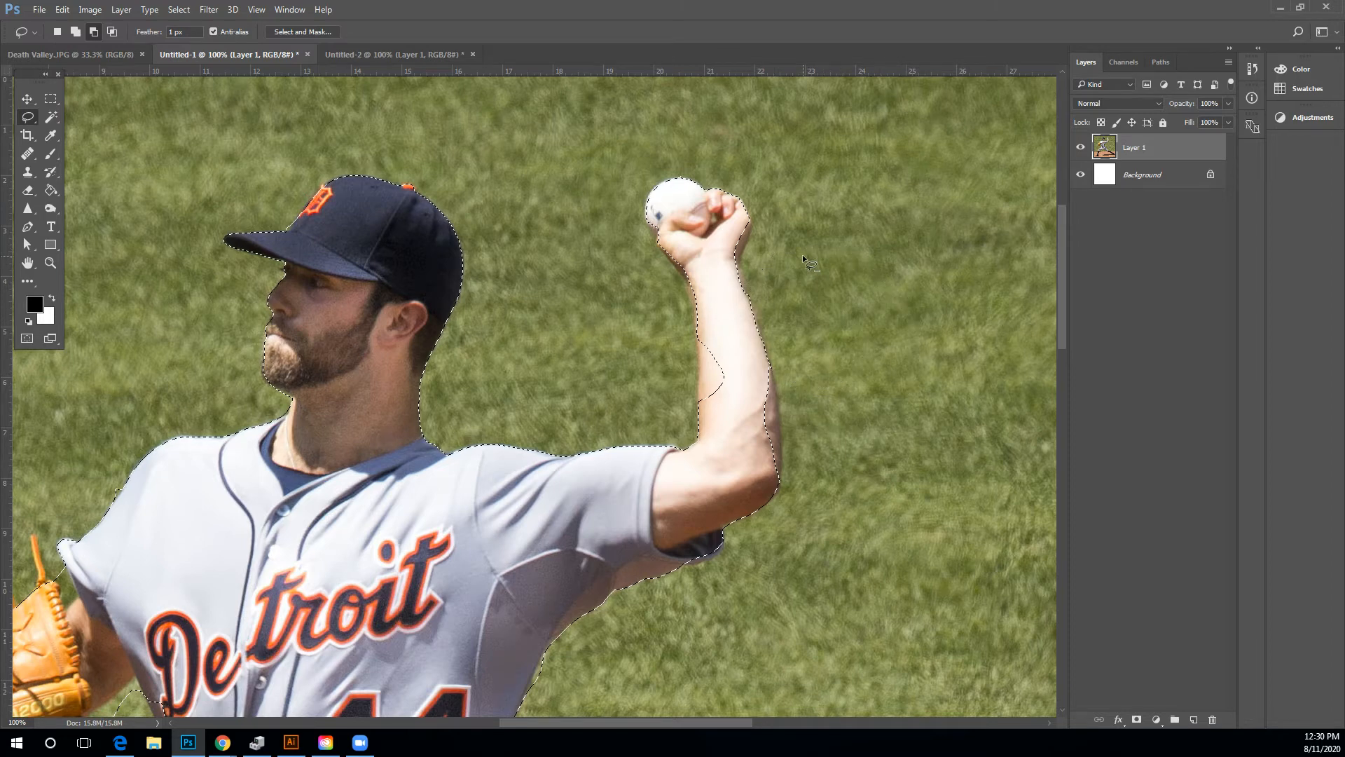
pyautogui.press('shift')
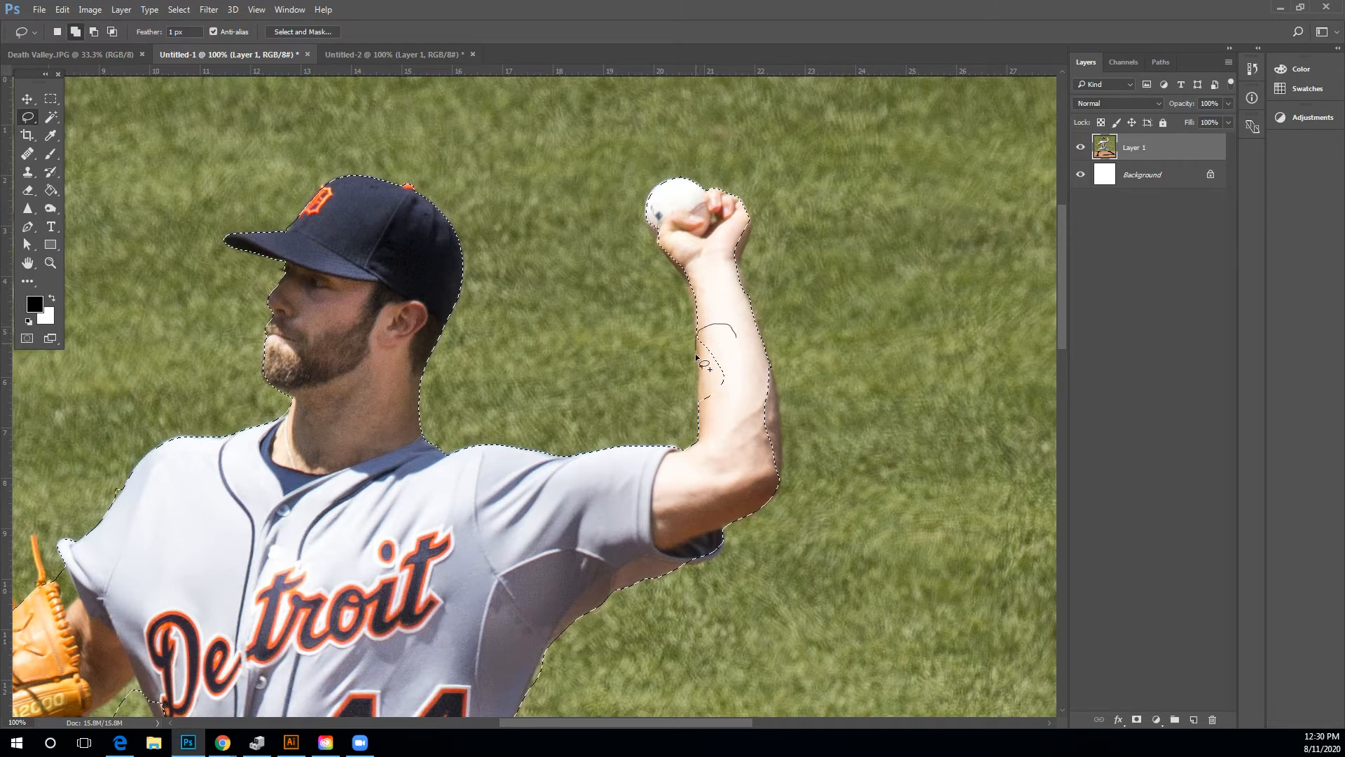
pyautogui.moveTo(704, 419); pyautogui.dragTo(707, 438)
pyautogui.moveTo(754, 363); pyautogui.dragTo(767, 365)
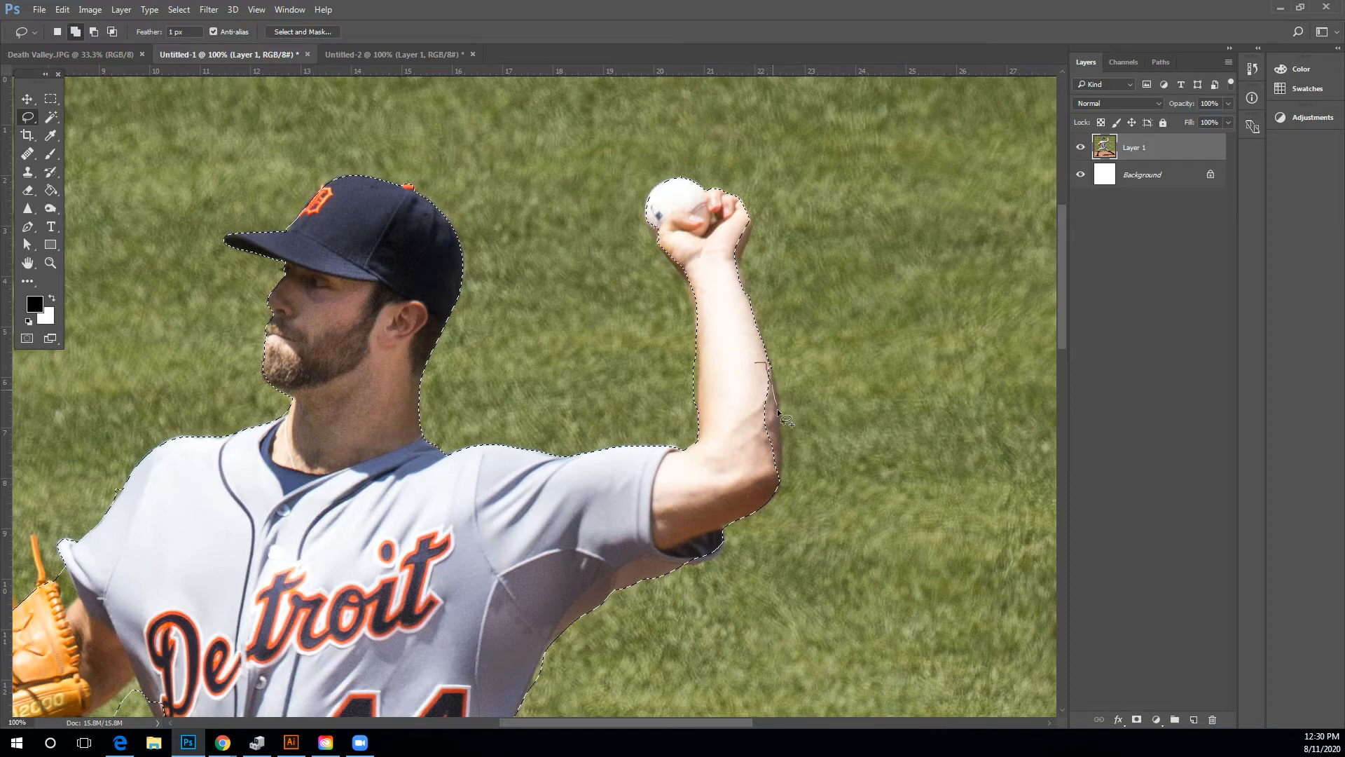
pyautogui.moveTo(739, 481); pyautogui.dragTo(733, 473)
# Refine the selection along the pitcher's pants and legs with the Lasso tool.
pyautogui.click(51, 266)
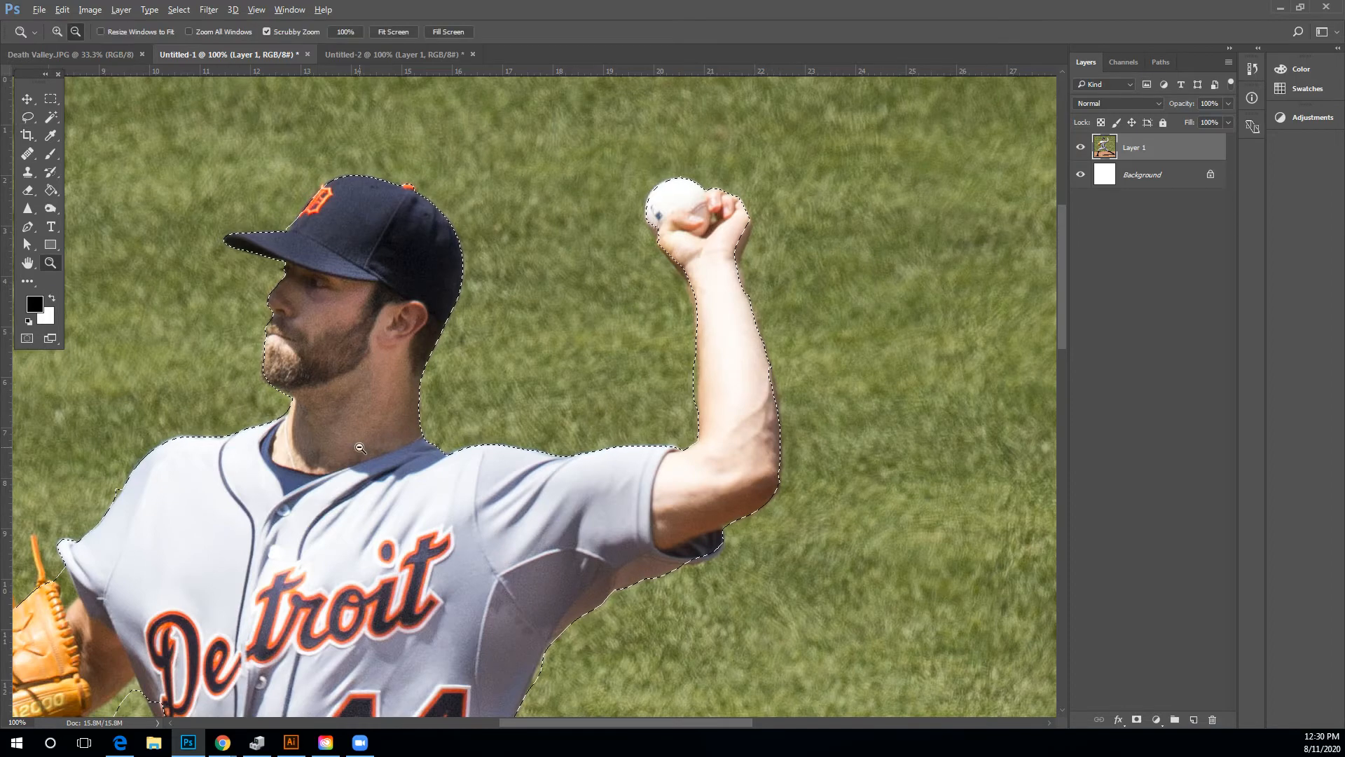
pyautogui.keyDown('alt'); pyautogui.click(360, 449); pyautogui.keyUp('alt')
pyautogui.scroll(-3, 447, 457)
pyautogui.click(27, 264)
pyautogui.moveTo(212, 446); pyautogui.dragTo(410, 287)
pyautogui.click(28, 117)
pyautogui.moveTo(313, 225)
pyautogui.mouseDown()
pyautogui.moveTo(423, 381)
pyautogui.moveTo(408, 352)
pyautogui.moveTo(382, 358)
pyautogui.moveTo(386, 374)
pyautogui.mouseUp()
pyautogui.moveTo(469, 361)
pyautogui.mouseDown()
pyautogui.moveTo(413, 344)
pyautogui.moveTo(464, 457)
pyautogui.moveTo(533, 471)
pyautogui.mouseUp()
pyautogui.scroll(-6, 527, 473)
pyautogui.moveTo(747, 494); pyautogui.dragTo(702, 450)
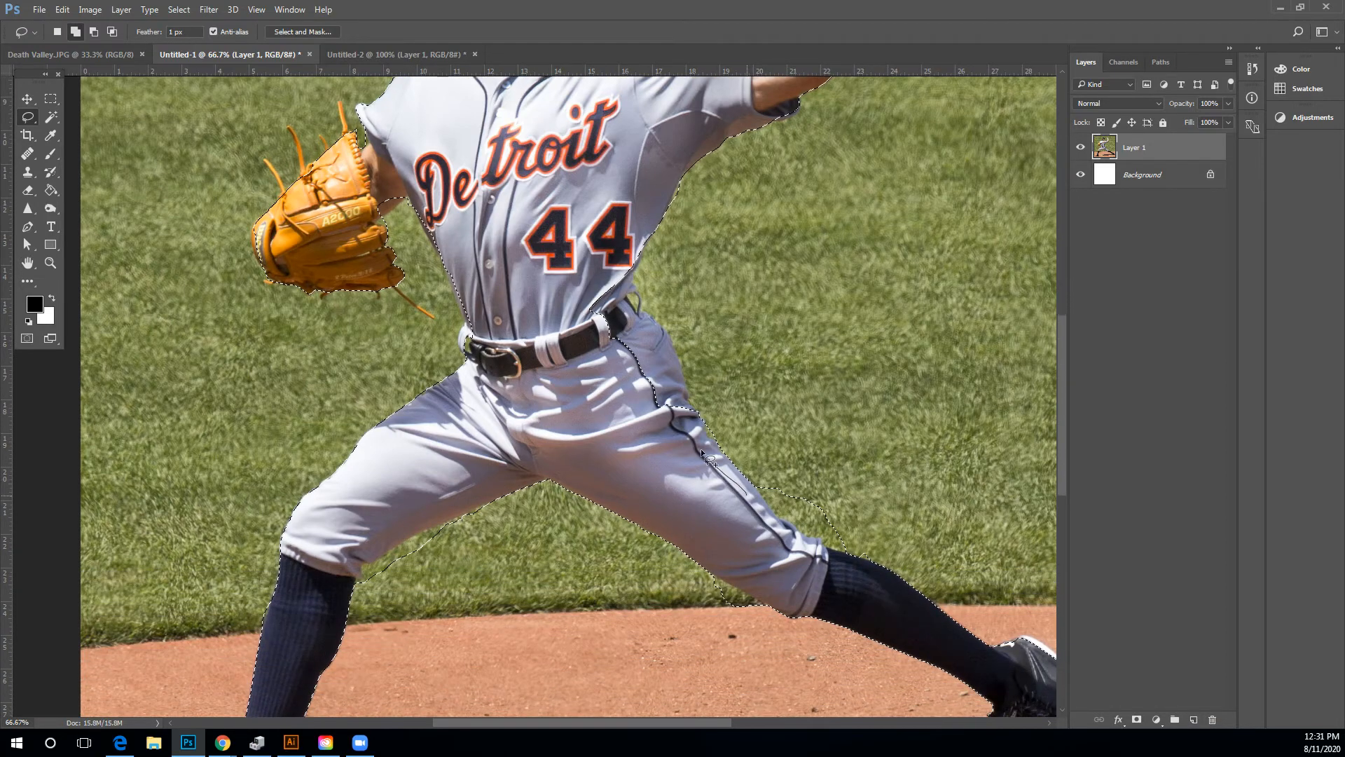
pyautogui.moveTo(678, 367)
pyautogui.mouseDown()
pyautogui.moveTo(635, 307)
pyautogui.moveTo(577, 377)
pyautogui.moveTo(729, 499)
pyautogui.mouseUp()
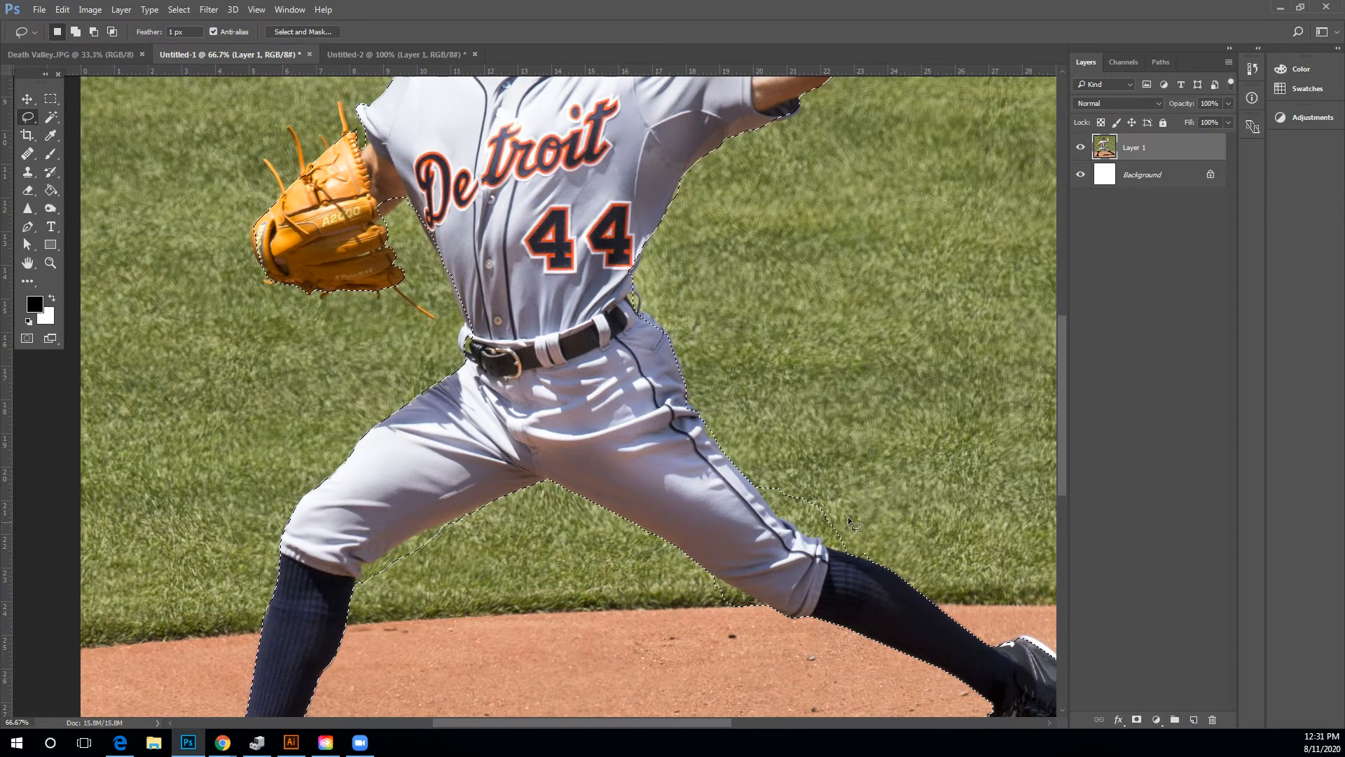
pyautogui.moveTo(860, 492); pyautogui.dragTo(773, 474)
pyautogui.moveTo(869, 553); pyautogui.dragTo(868, 555)
pyautogui.moveTo(381, 612); pyautogui.dragTo(376, 608)
# Refine the selection around the pitcher's shoes with the Lasso tool.
pyautogui.click(56, 257)
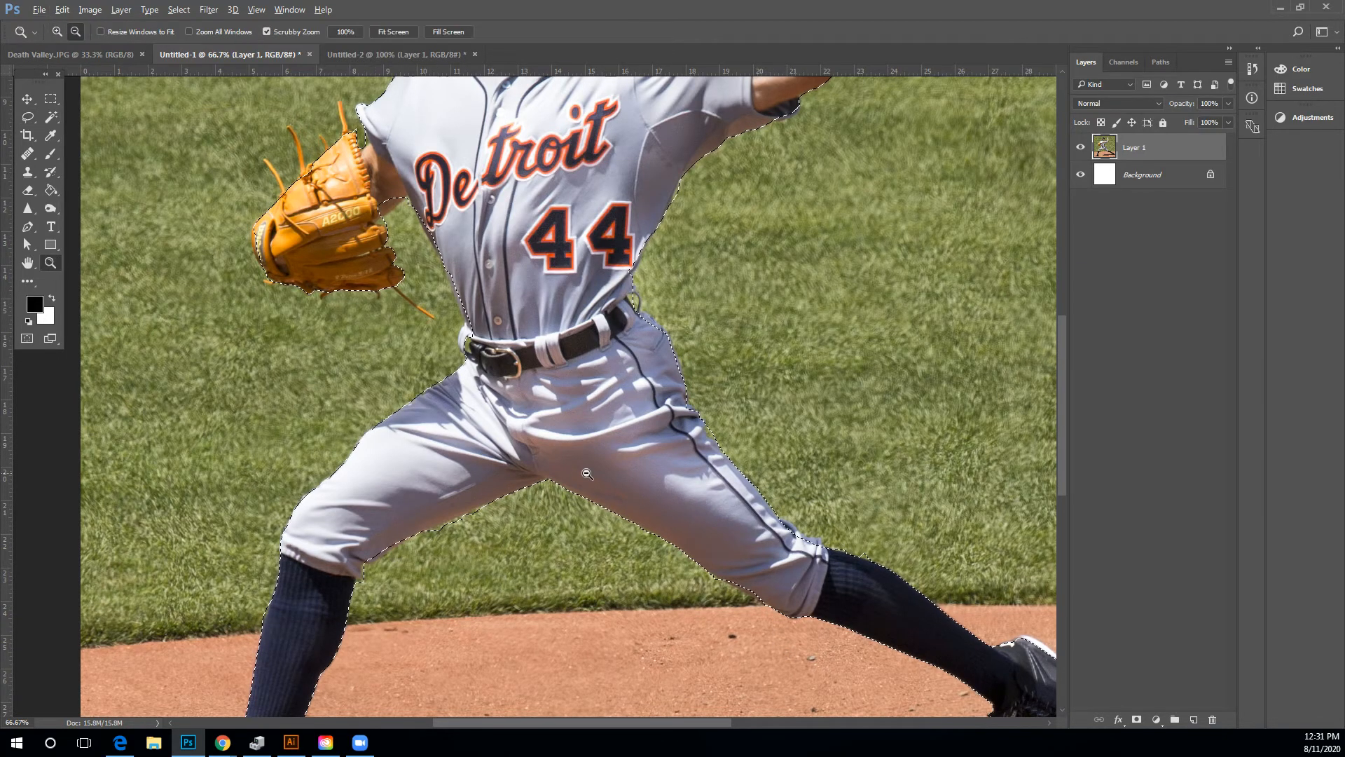
pyautogui.keyDown('alt'); pyautogui.click(633, 459); pyautogui.keyUp('alt')
pyautogui.keyDown('alt'); pyautogui.click(633, 459); pyautogui.keyUp('alt')
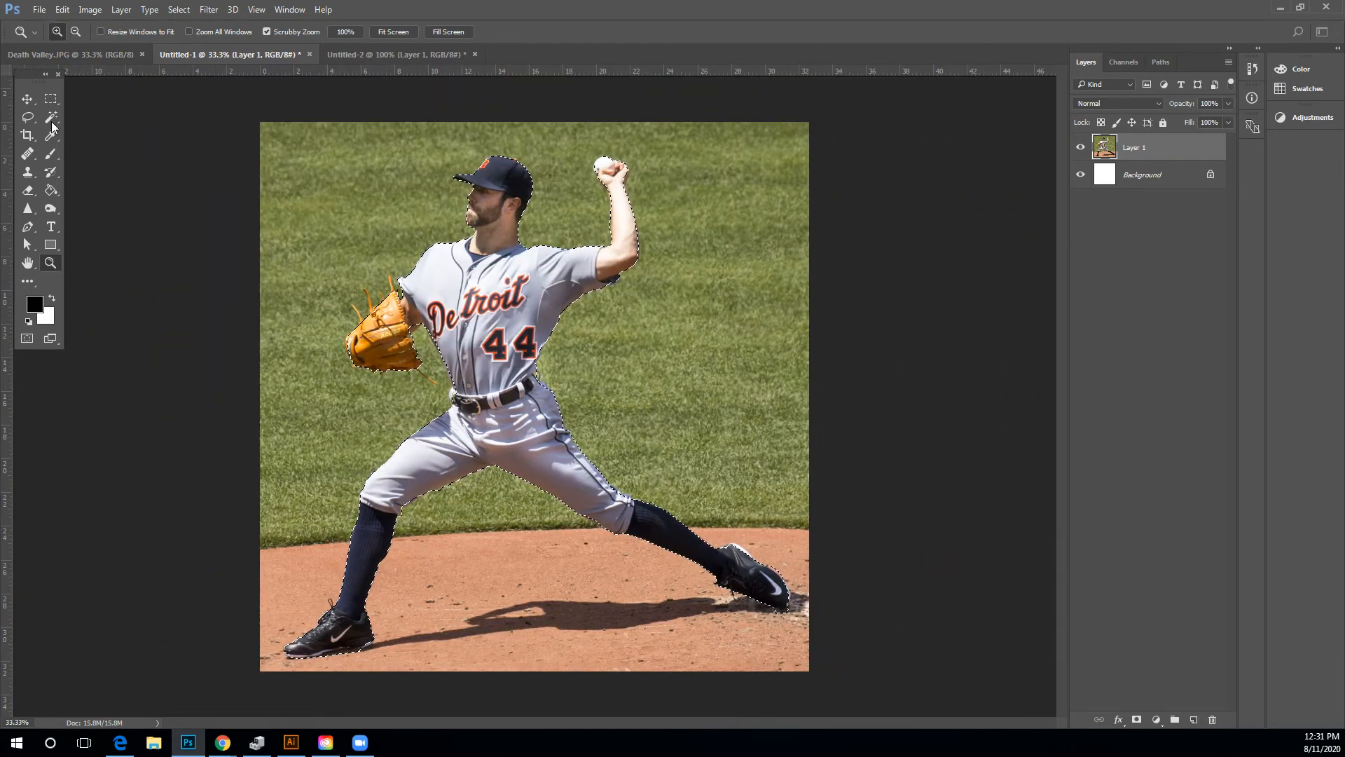
pyautogui.click(28, 117)
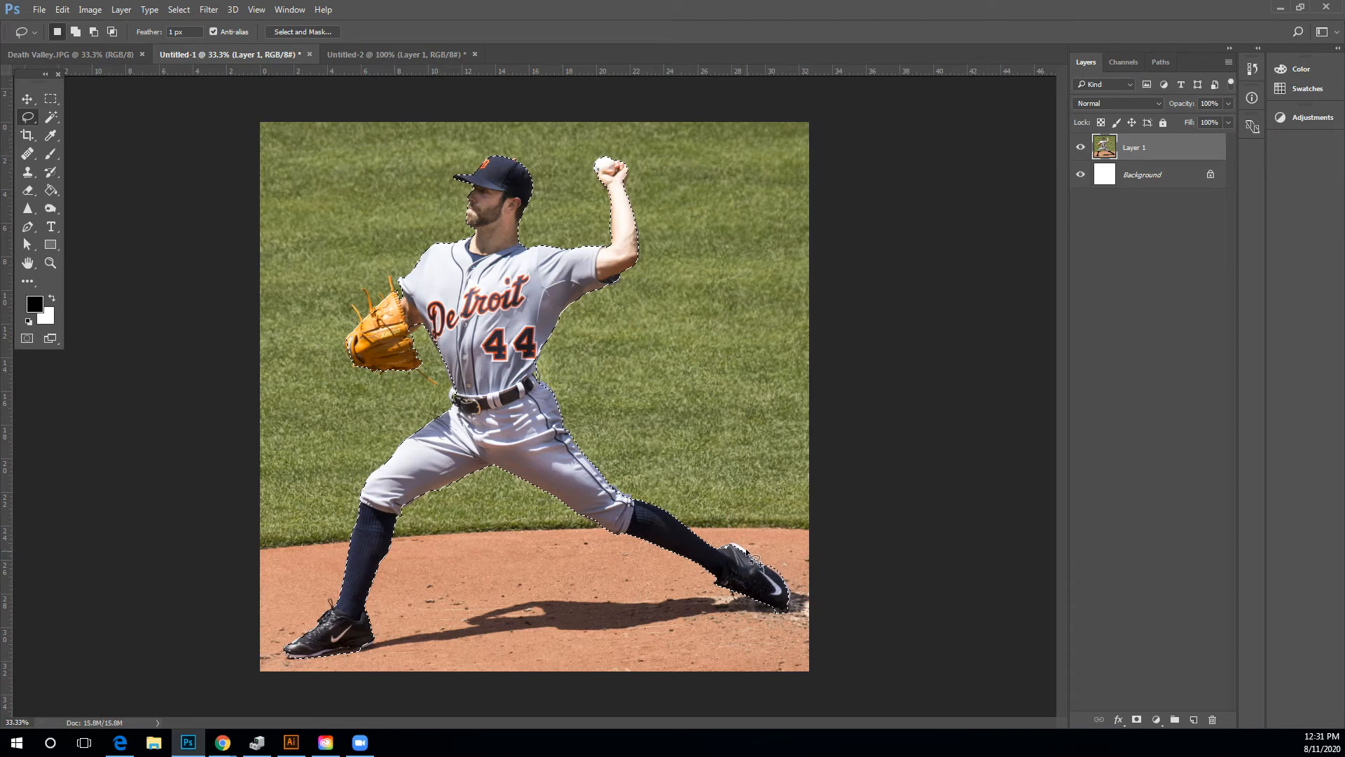
pyautogui.moveTo(735, 545); pyautogui.dragTo(736, 579)
pyautogui.moveTo(783, 628); pyautogui.dragTo(781, 630)
# Copy the selected pitcher and paste it into the park image Untitled-2 as a new layer.
pyautogui.click(65, 10)
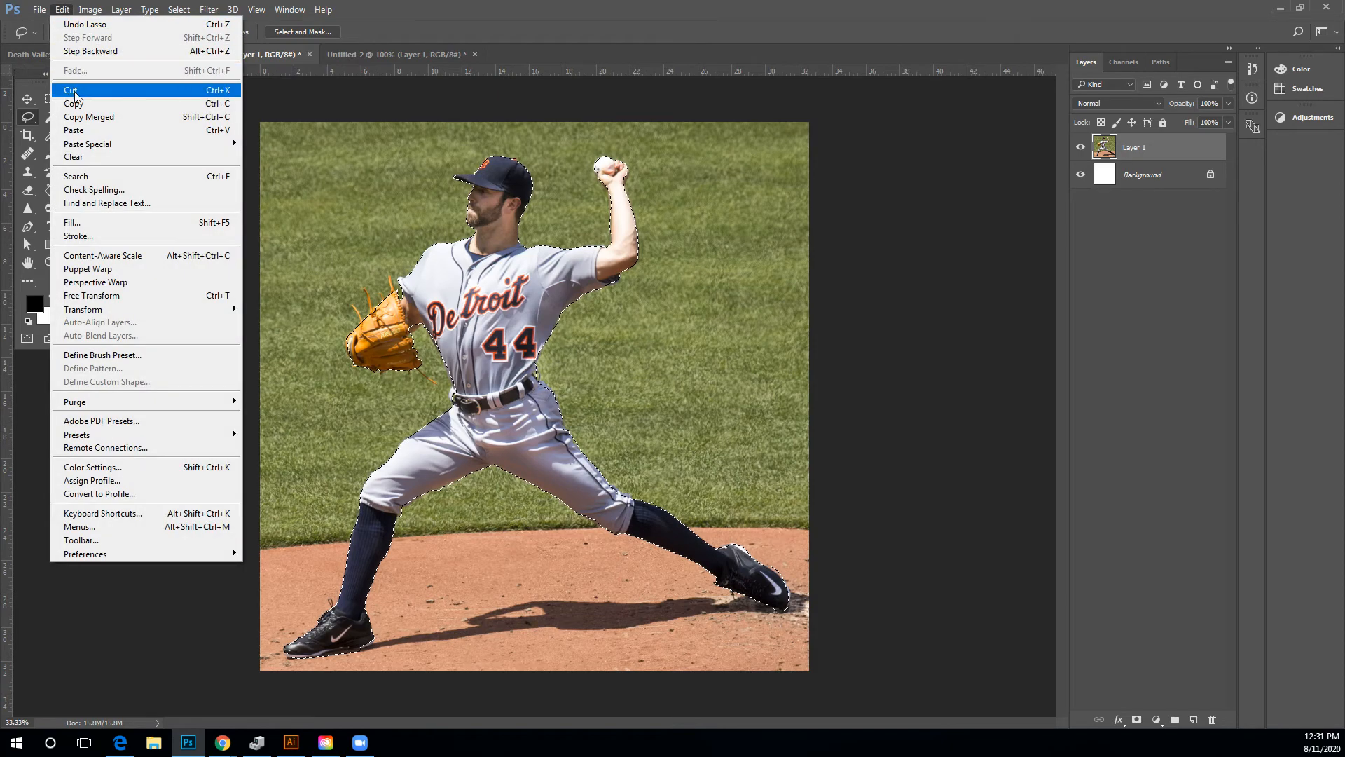
pyautogui.click(77, 106)
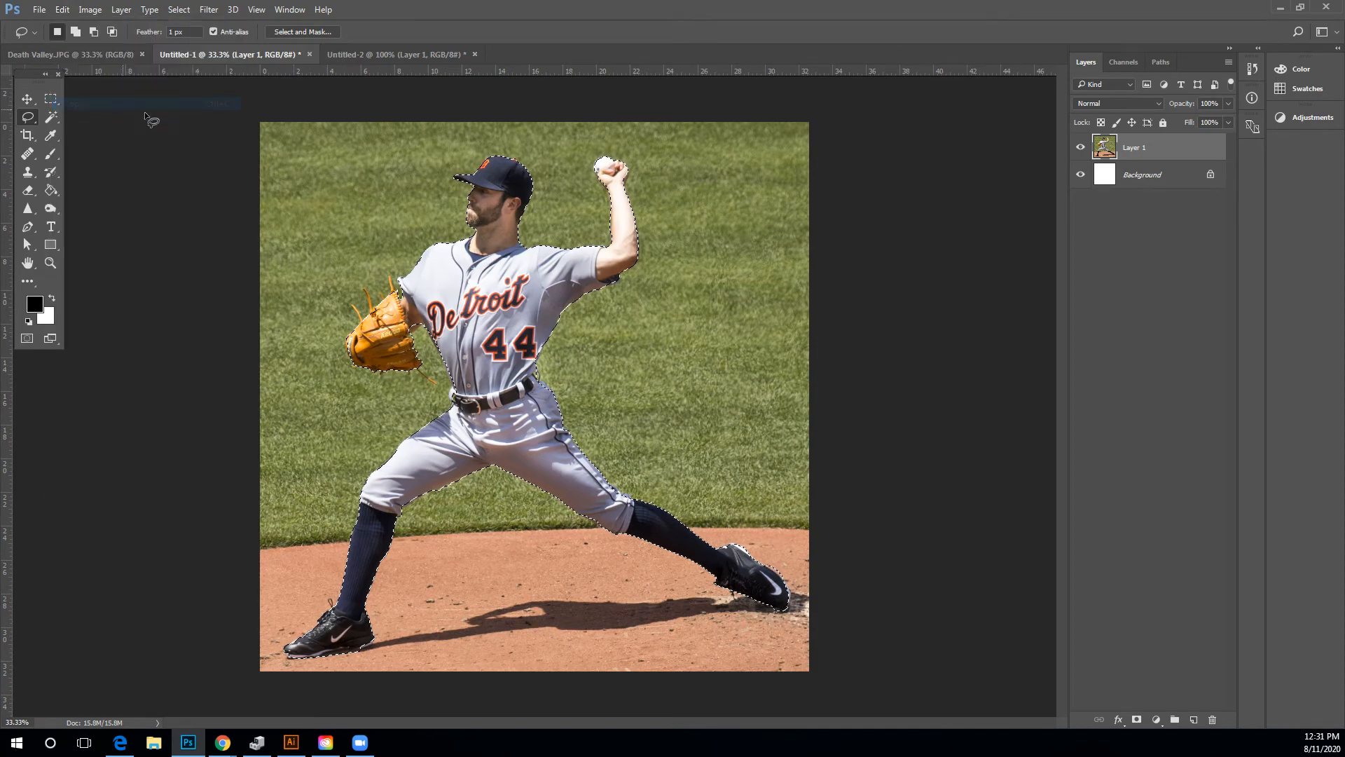
pyautogui.click(379, 56)
pyautogui.click(62, 9)
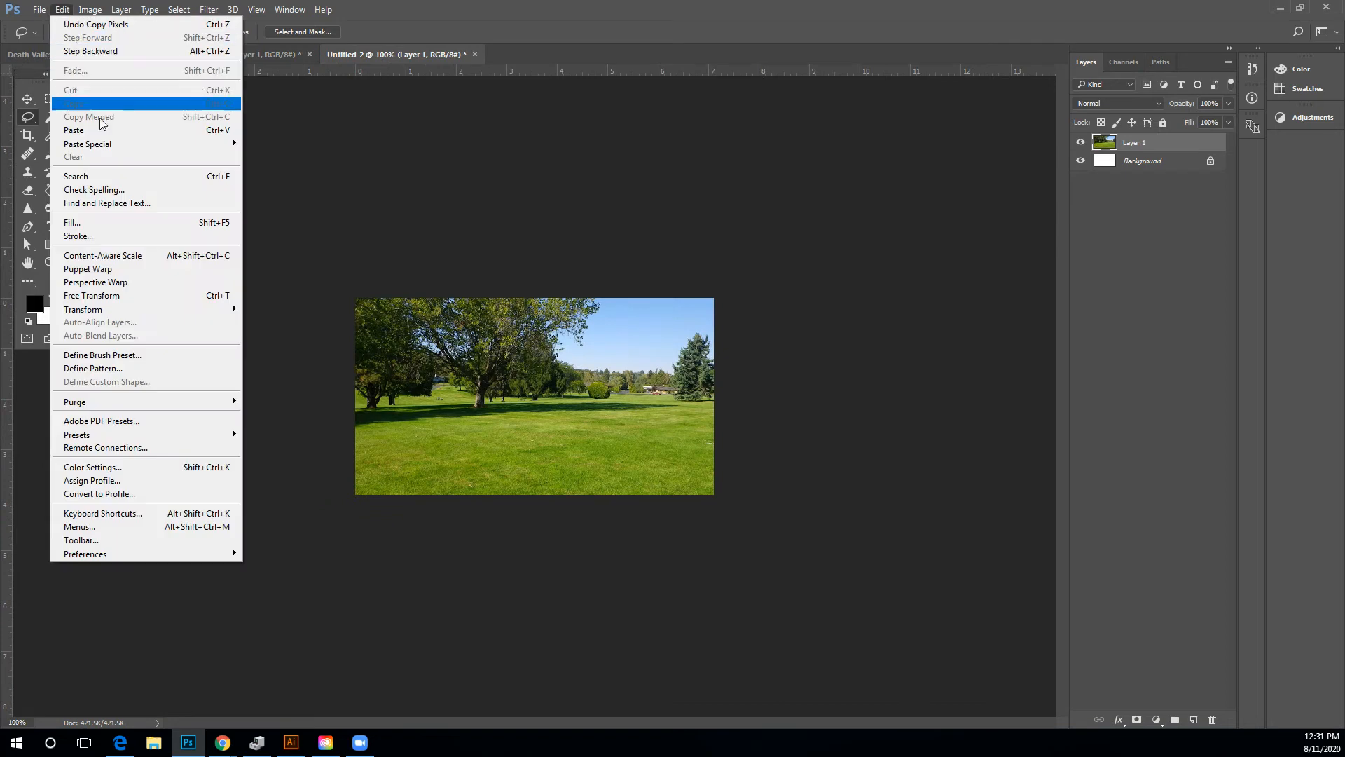
pyautogui.click(98, 130)
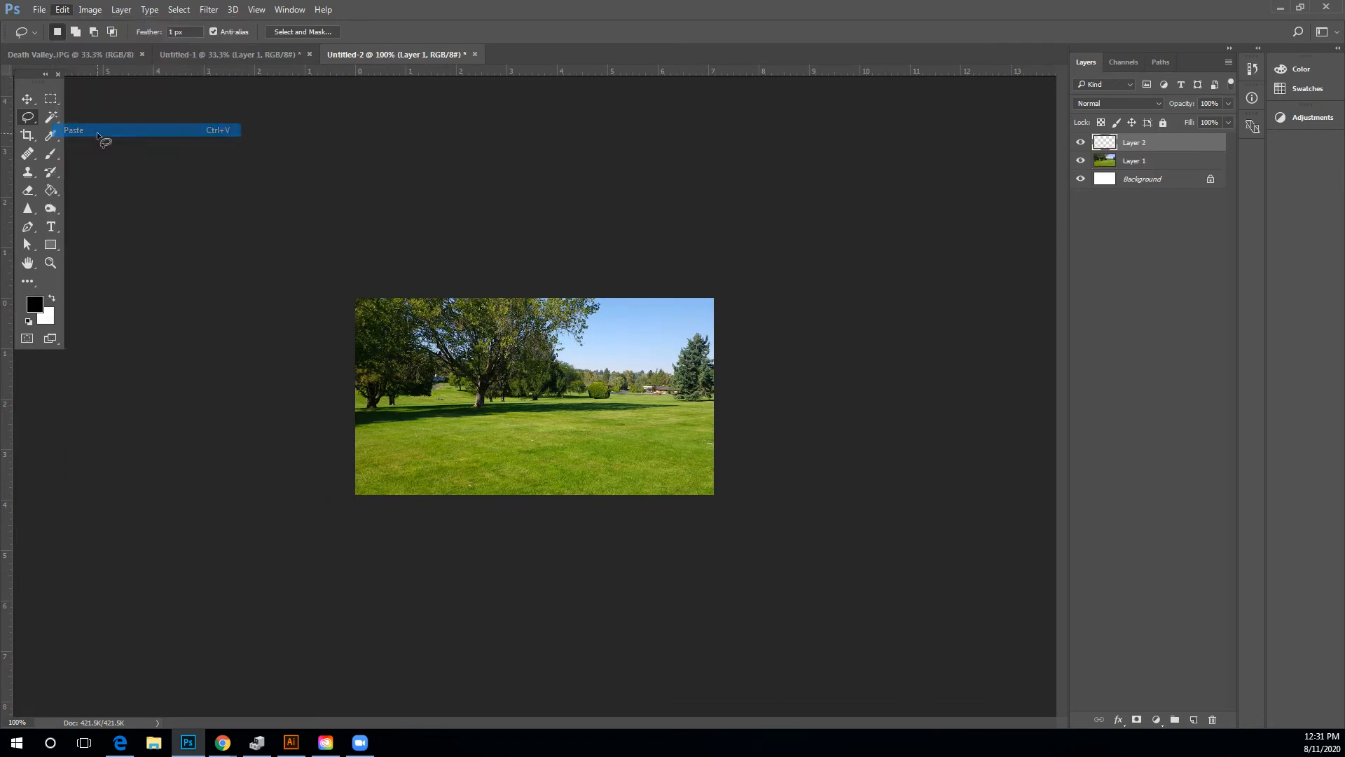
# Try to move and scale down the pasted pitcher with Free Transform, then undo the transform.
pyautogui.click(27, 99)
pyautogui.moveTo(70, 98); pyautogui.dragTo(181, 283)
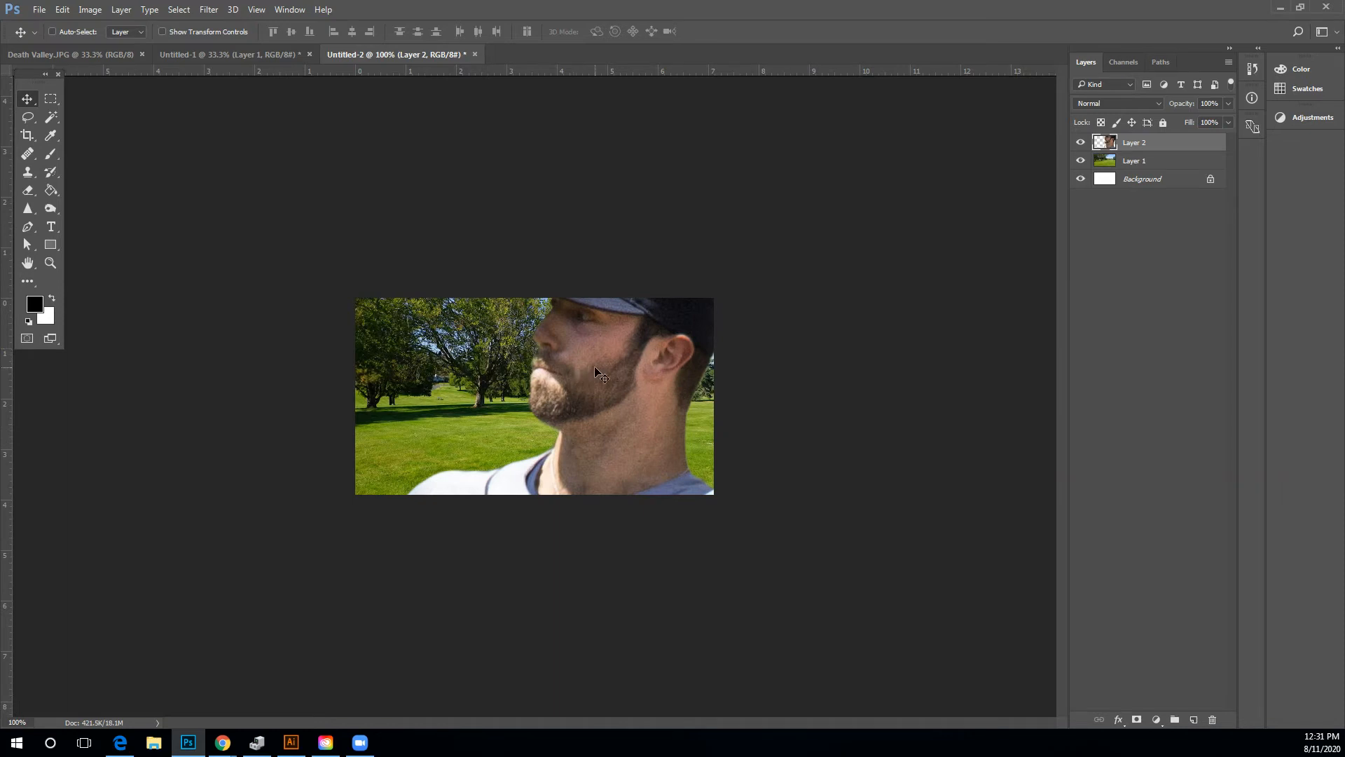
pyautogui.moveTo(632, 335); pyautogui.dragTo(597, 293)
pyautogui.hotkey('ctrl', 't')
pyautogui.moveTo(302, 266); pyautogui.dragTo(533, 234)
pyautogui.moveTo(184, 128); pyautogui.dragTo(613, 553)
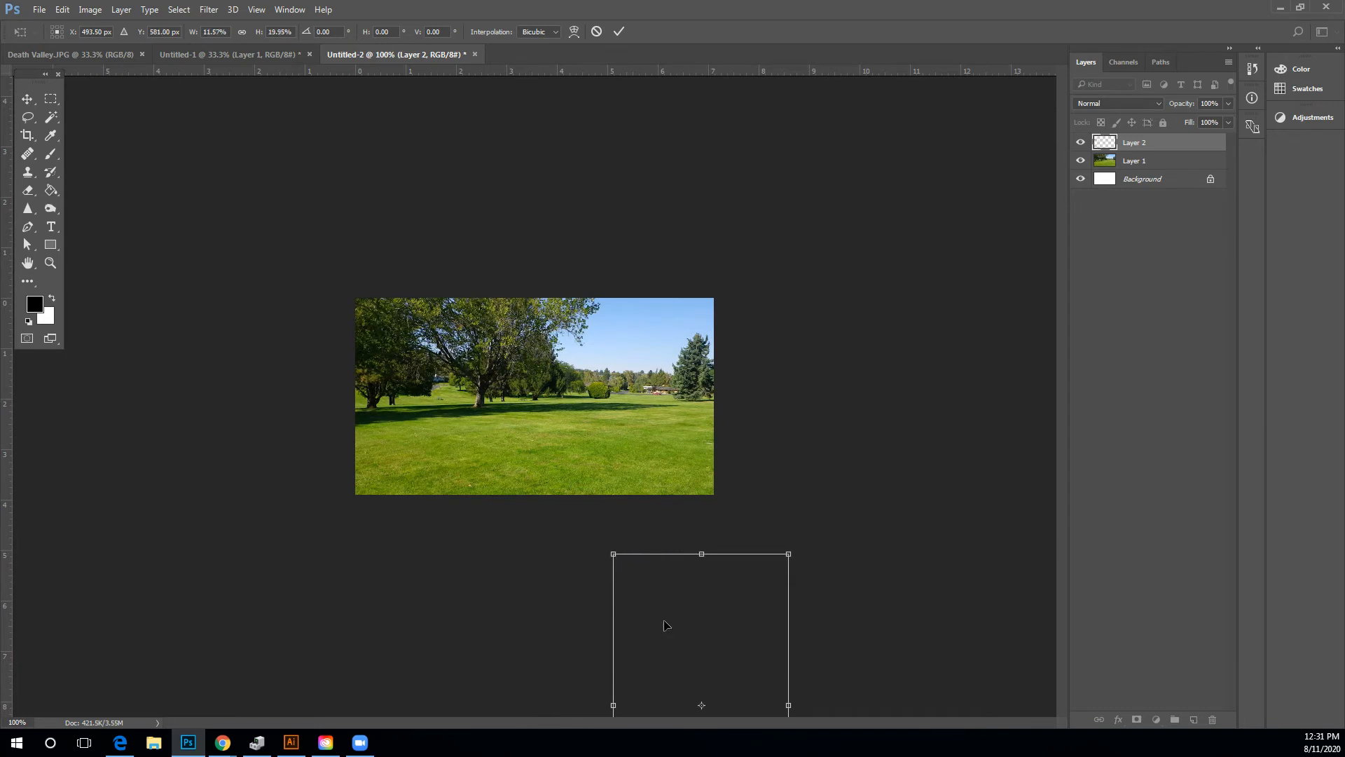
pyautogui.moveTo(661, 624); pyautogui.dragTo(511, 383)
pyautogui.moveTo(468, 319); pyautogui.dragTo(480, 379)
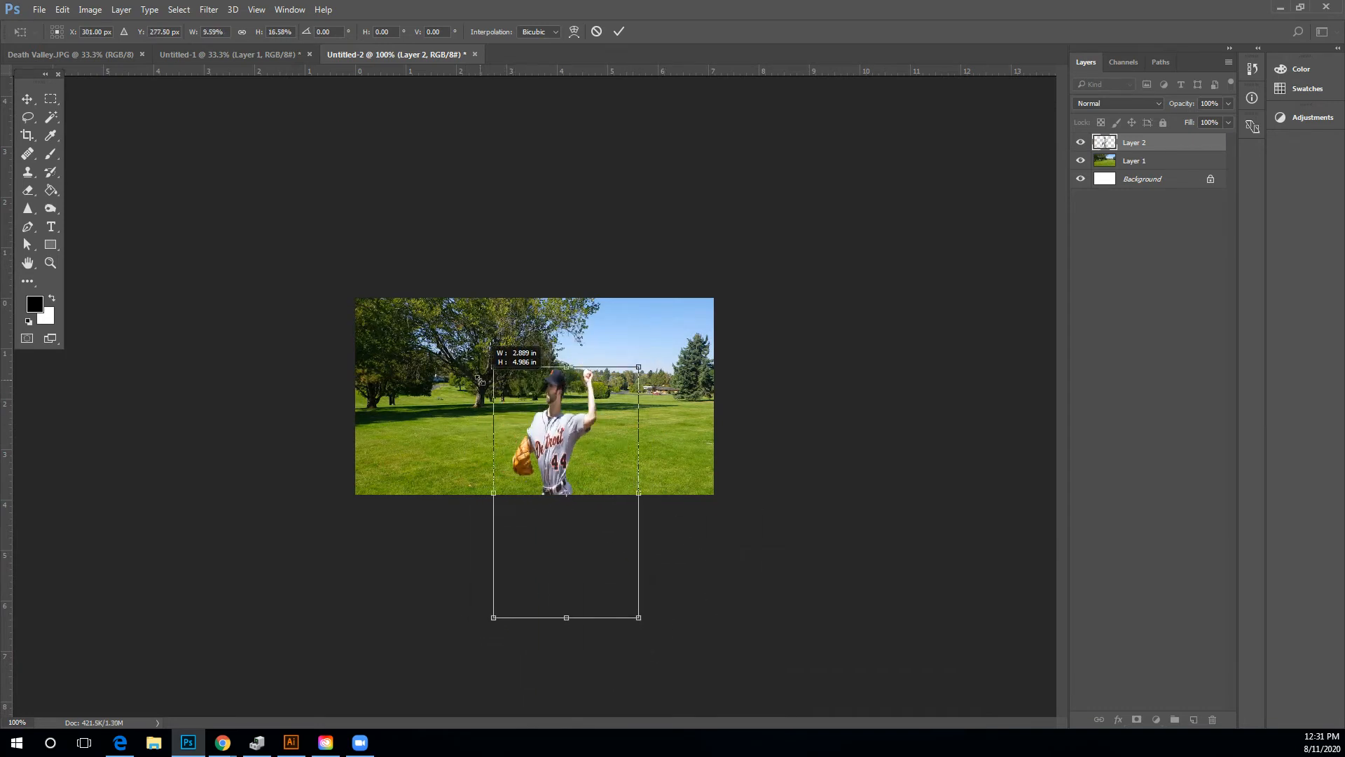
pyautogui.press('Return')
pyautogui.hotkey('ctrl', 'z')
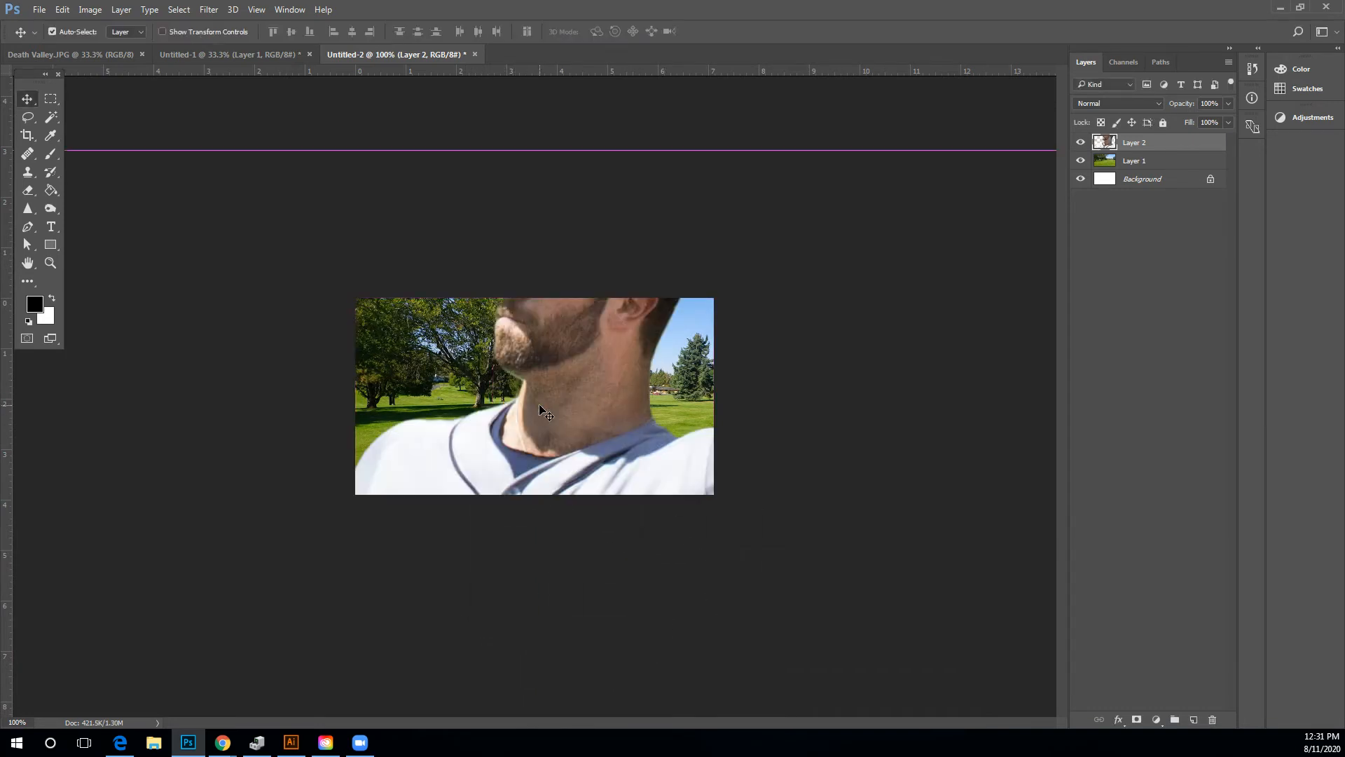
# Scale the pasted pitcher down with Free Transform and place him in the middle of the park image.
pyautogui.moveTo(247, 240); pyautogui.dragTo(664, 210)
pyautogui.moveTo(220, 199); pyautogui.dragTo(354, 246)
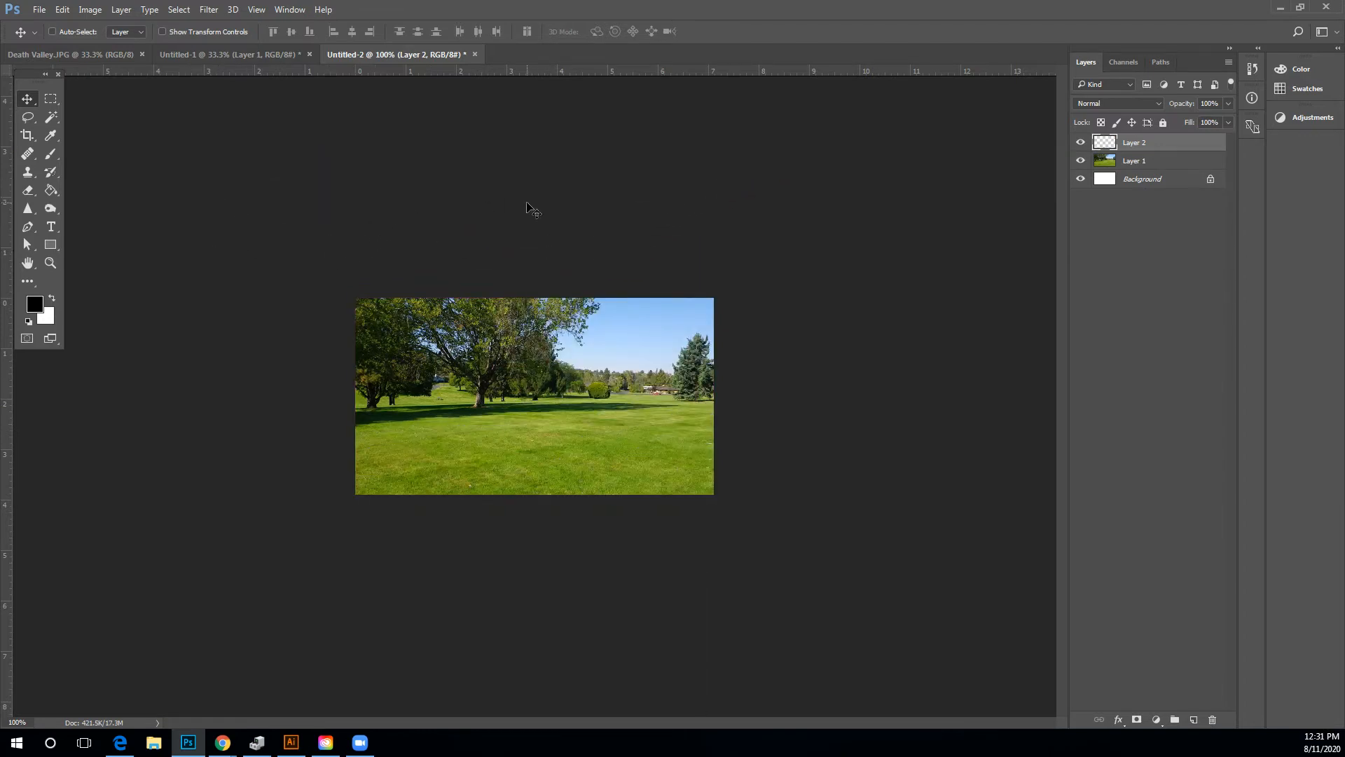
pyautogui.hotkey('ctrl', 't')
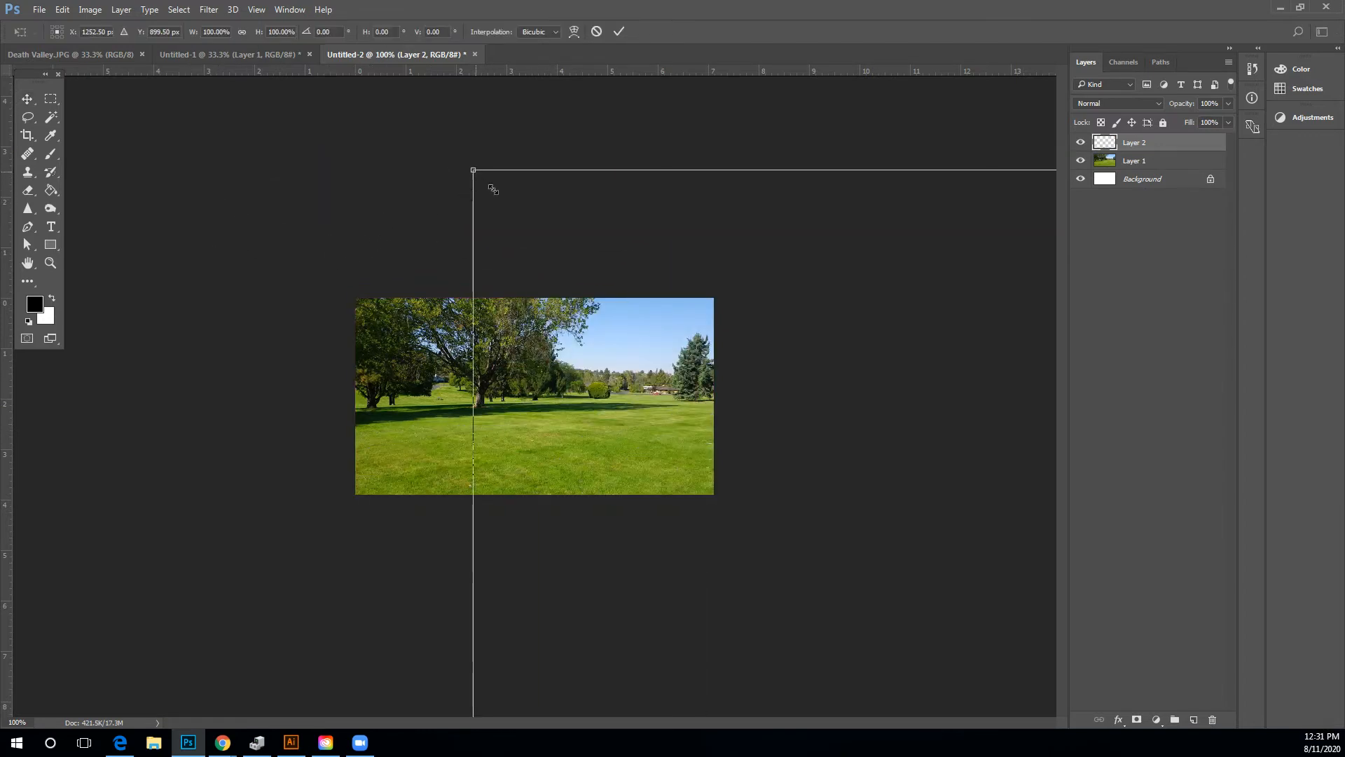
pyautogui.moveTo(493, 189); pyautogui.dragTo(282, 175)
pyautogui.moveTo(199, 125); pyautogui.dragTo(626, 553)
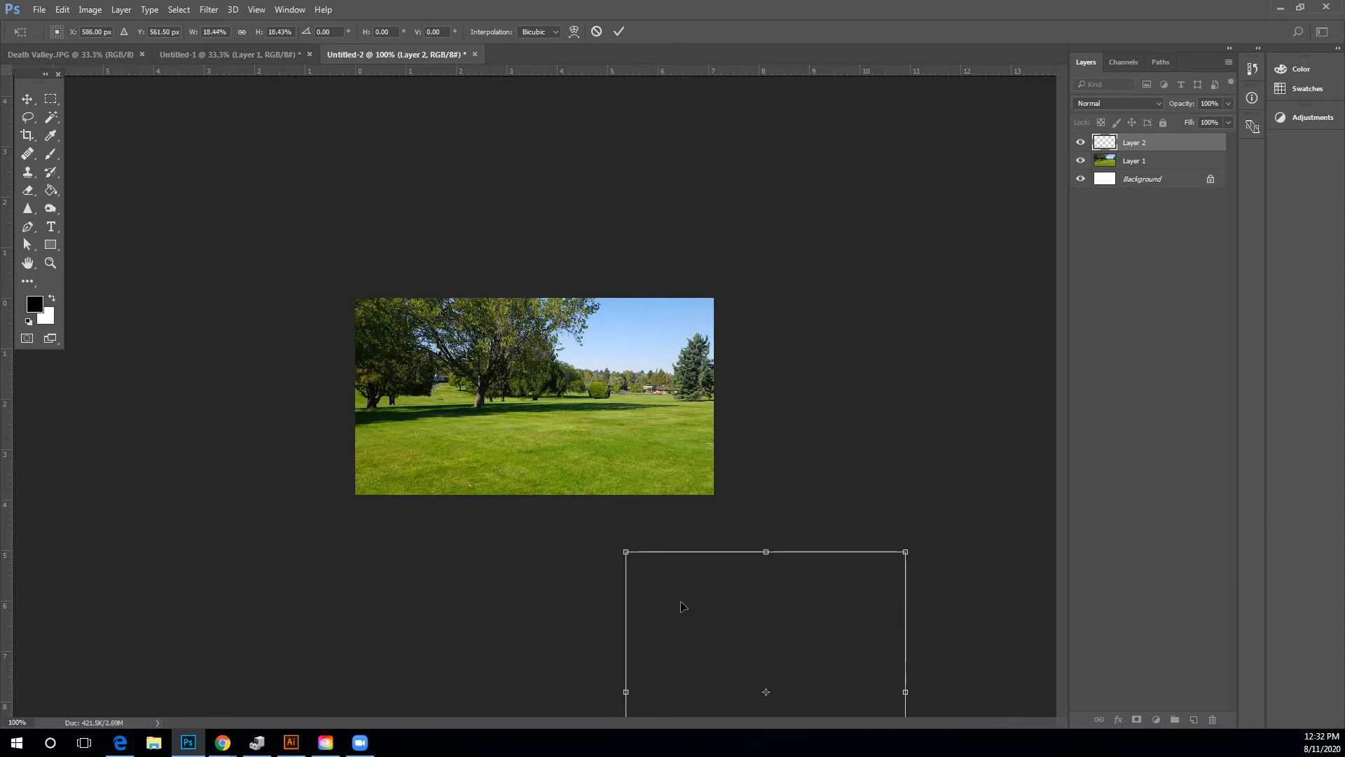
pyautogui.moveTo(684, 607); pyautogui.dragTo(448, 298)
pyautogui.moveTo(388, 246); pyautogui.dragTo(487, 348)
pyautogui.moveTo(557, 424); pyautogui.dragTo(536, 382)
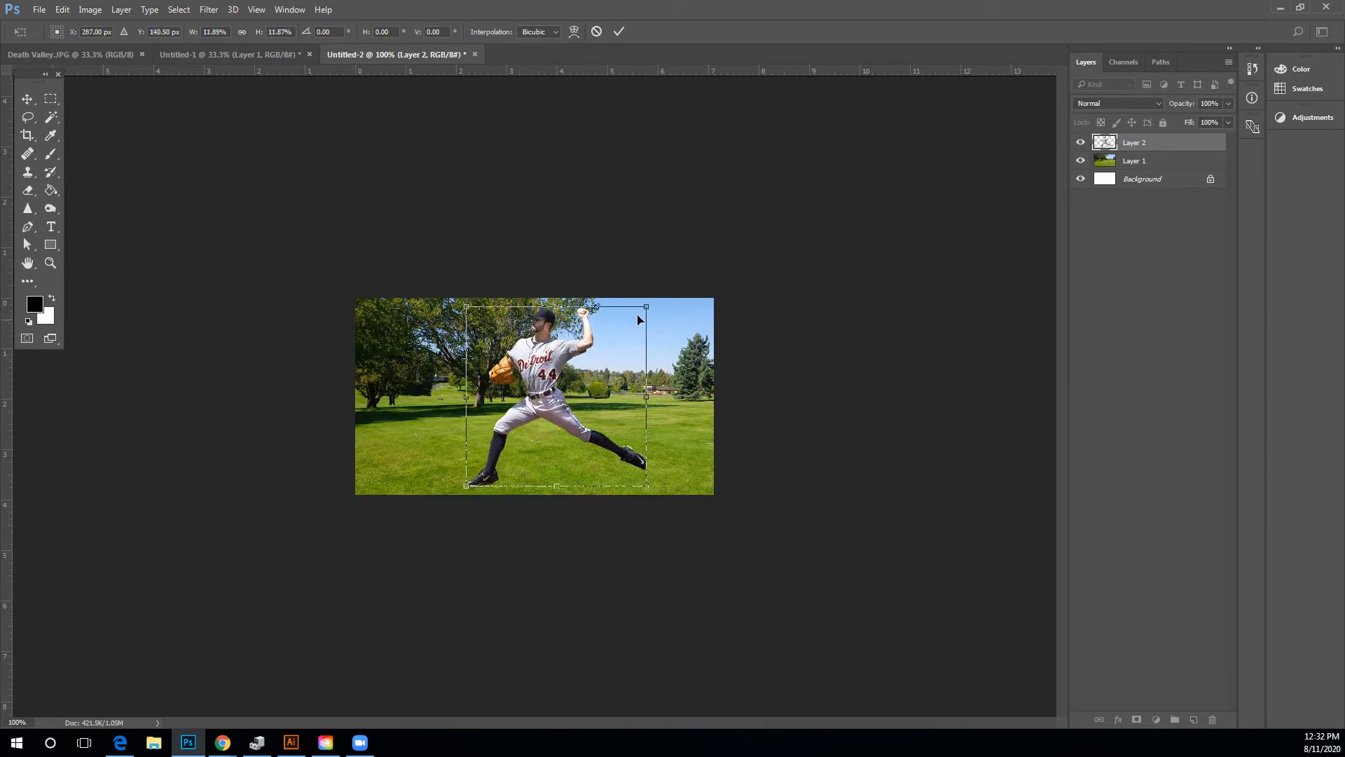
pyautogui.moveTo(648, 305); pyautogui.dragTo(630, 322)
pyautogui.press('Return')
# Zoom in to 200% and move the pitcher toward the right side of the park.
pyautogui.click(50, 262)
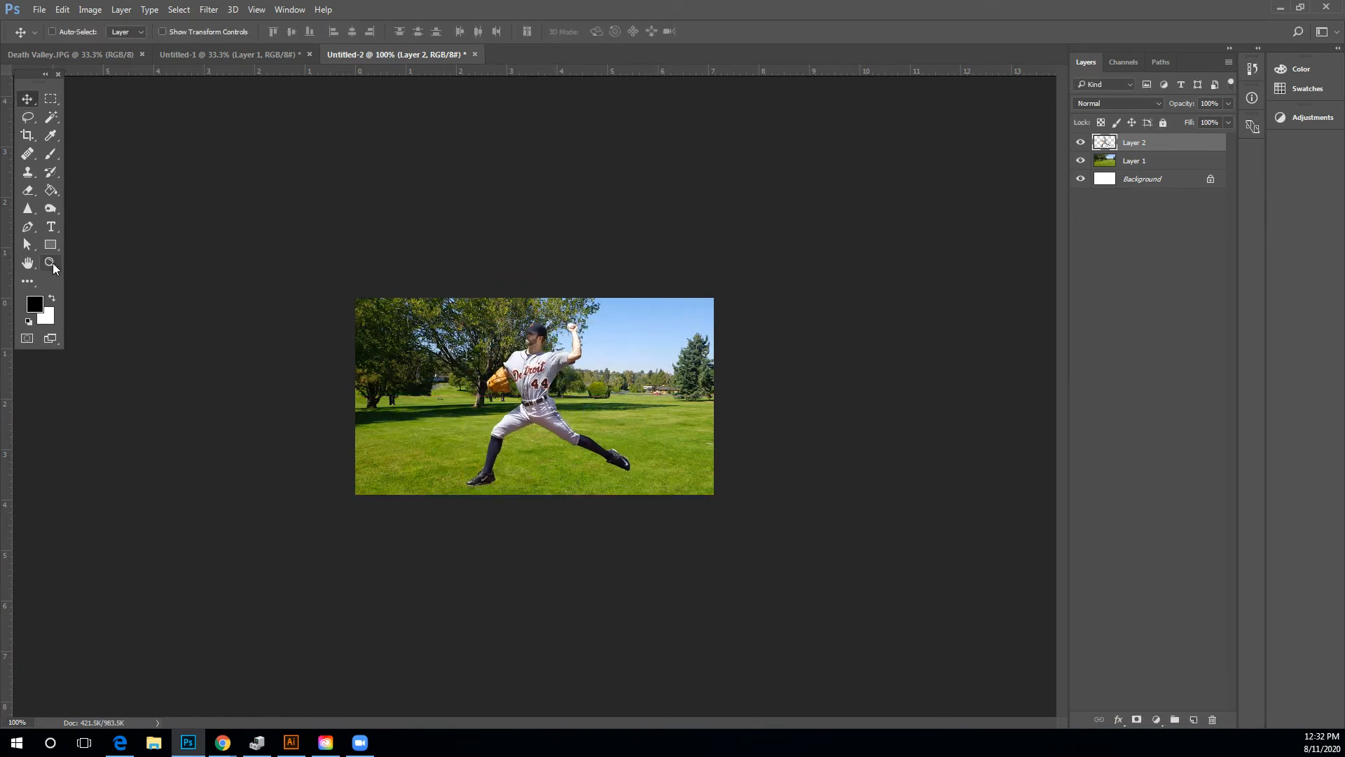
pyautogui.click(451, 367)
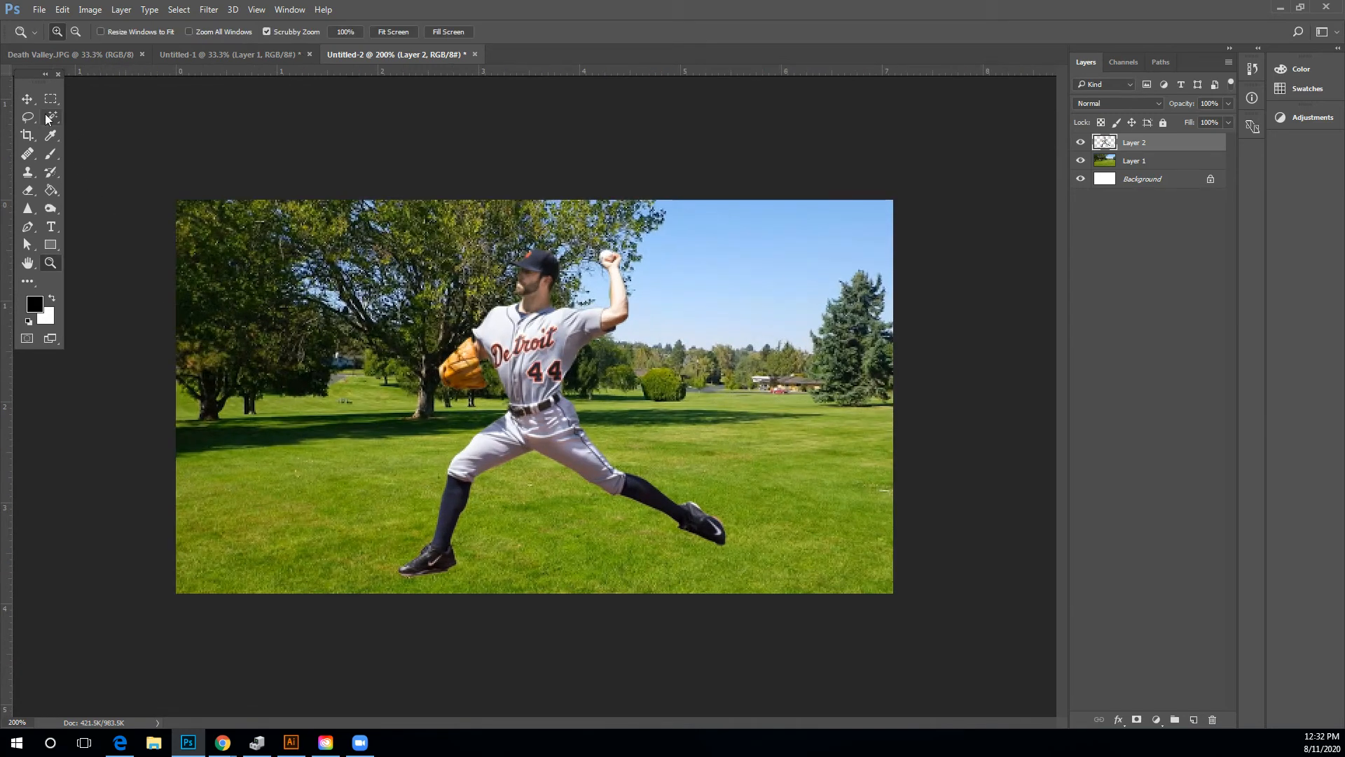
pyautogui.click(27, 98)
pyautogui.moveTo(546, 374); pyautogui.dragTo(671, 366)
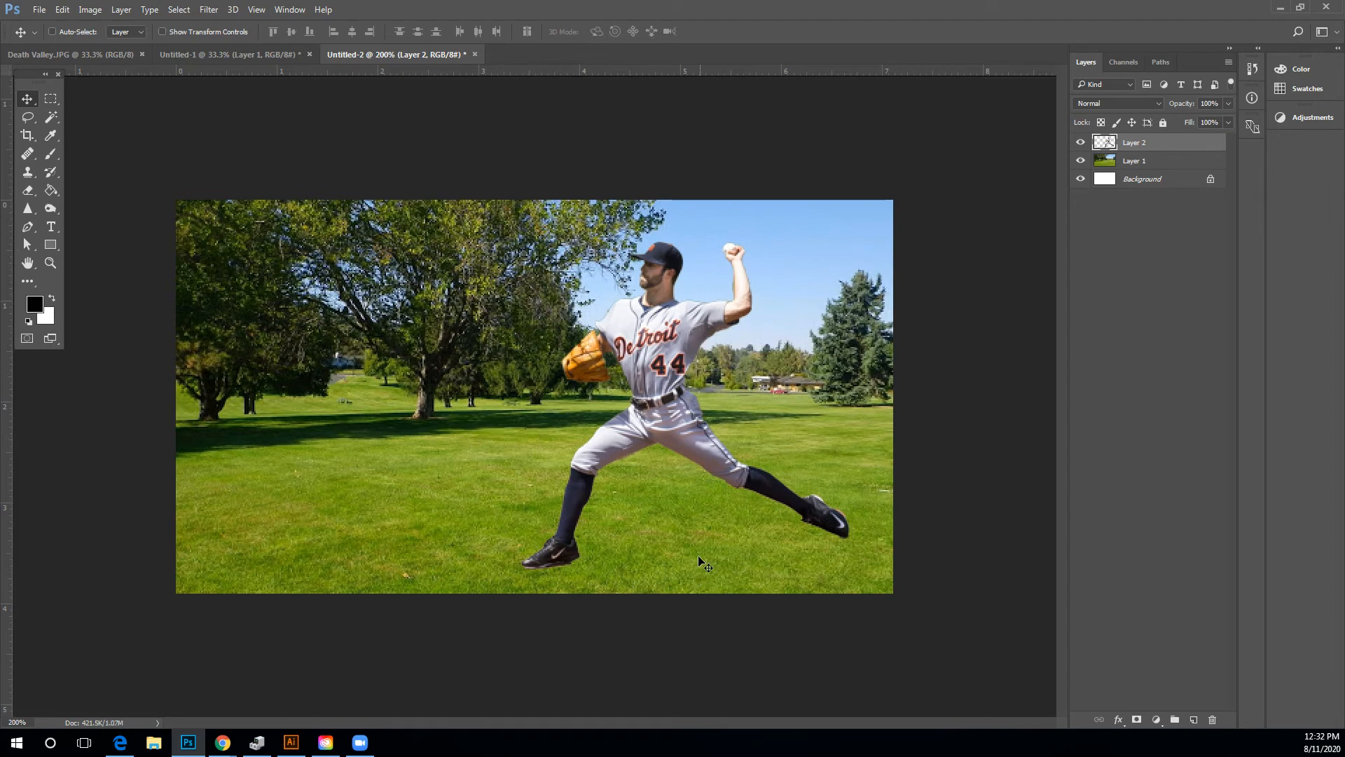
# Duplicate the pitcher's layer.
pyautogui.click(1229, 61)
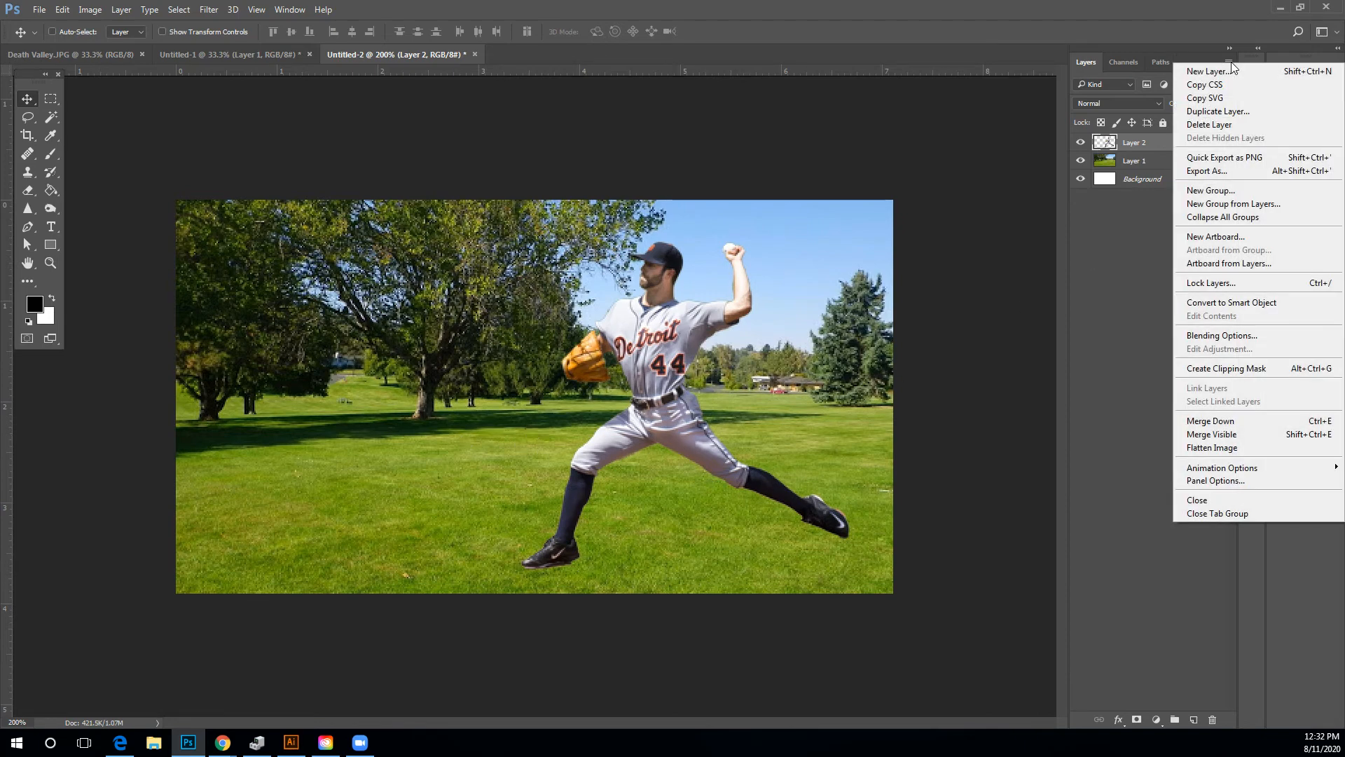
pyautogui.click(1208, 113)
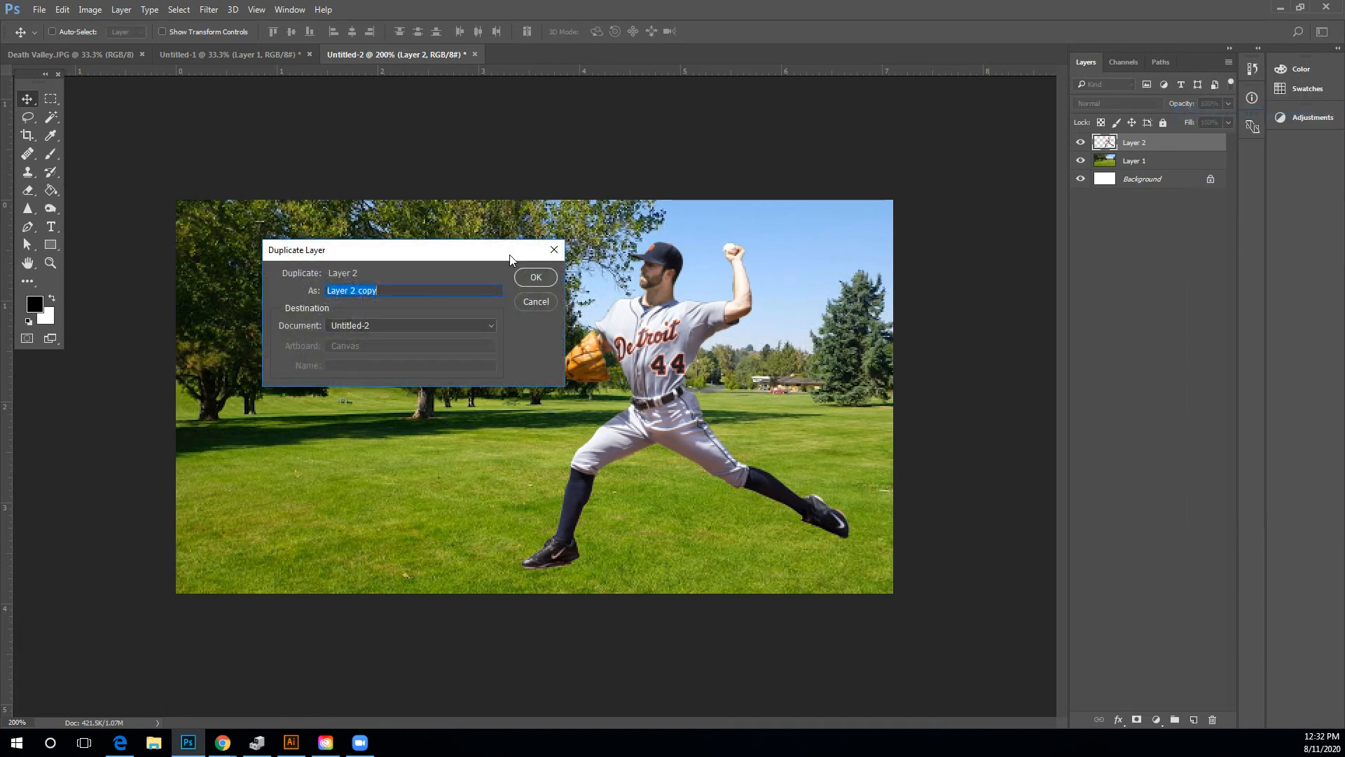
pyautogui.click(534, 274)
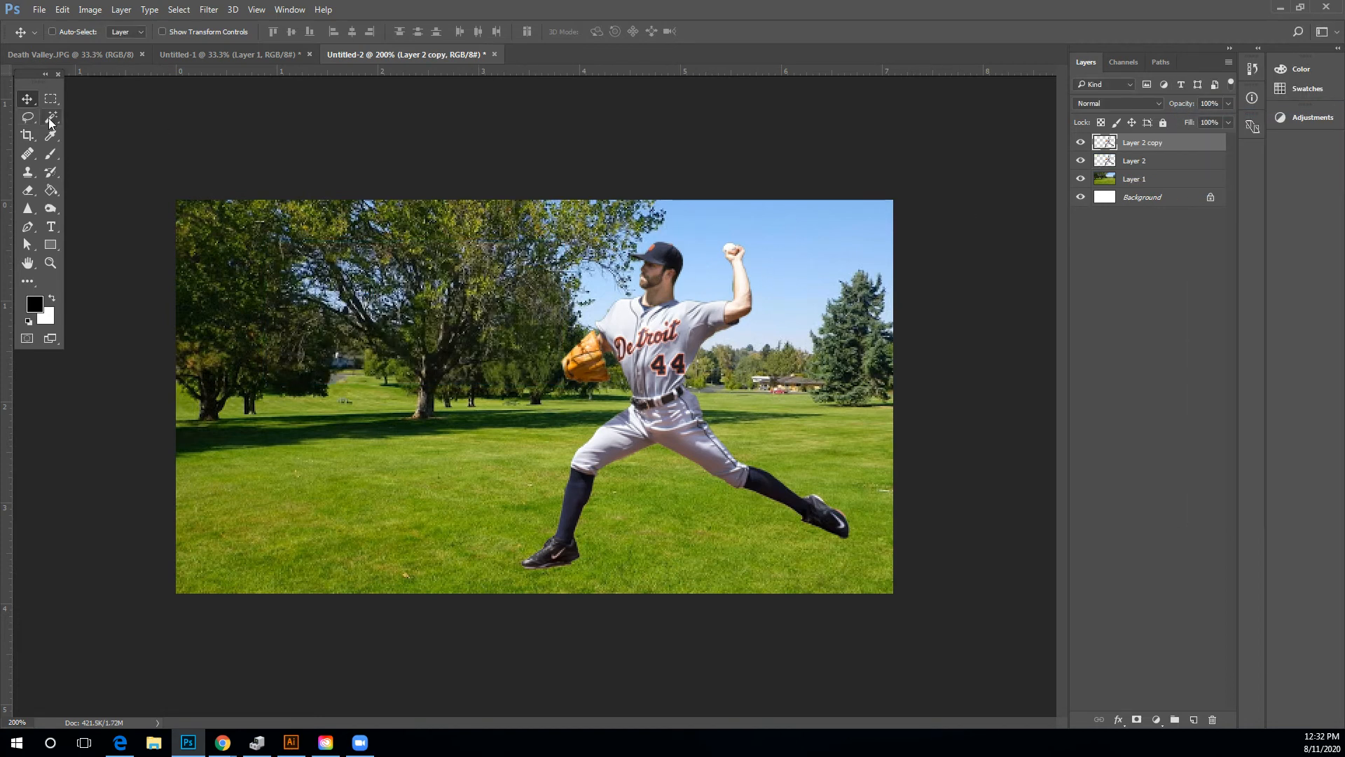
# Select the pitcher on the duplicate layer with the Magic Wand on the empty area, then invert the selection.
pyautogui.moveTo(51, 117)
pyautogui.mouseDown()
pyautogui.moveTo(84, 133)
pyautogui.moveTo(23, 116)
pyautogui.moveTo(51, 154)
pyautogui.moveTo(56, 131)
pyautogui.mouseUp()
pyautogui.click(87, 137)
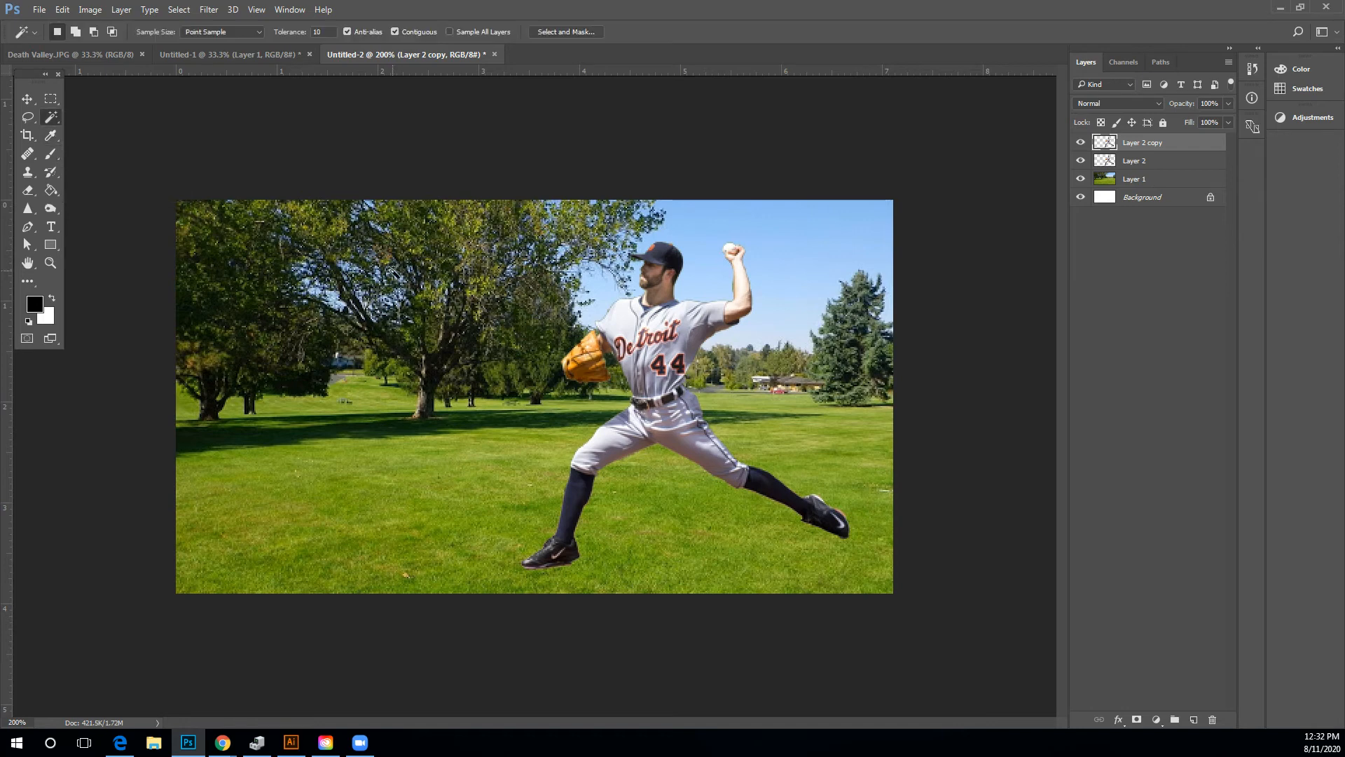
pyautogui.click(394, 272)
pyautogui.click(209, 9)
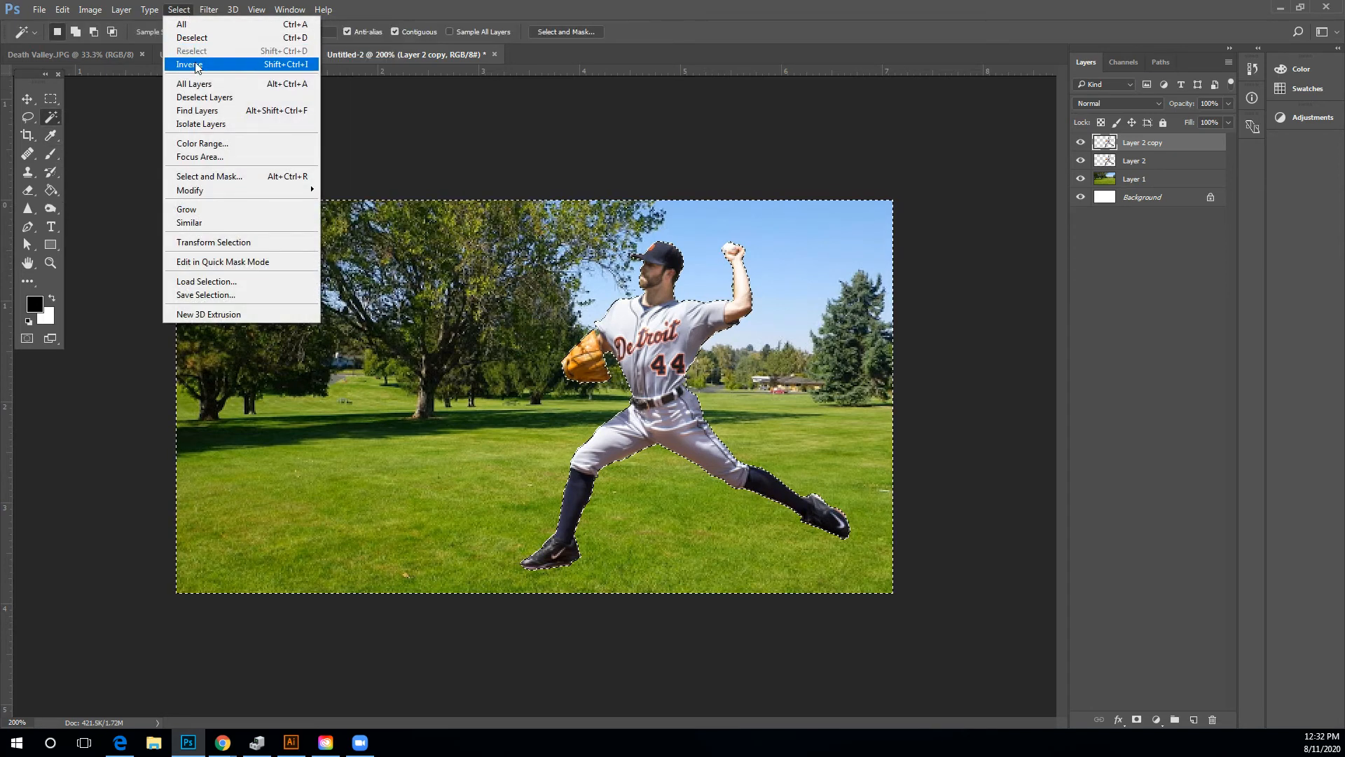
pyautogui.click(196, 63)
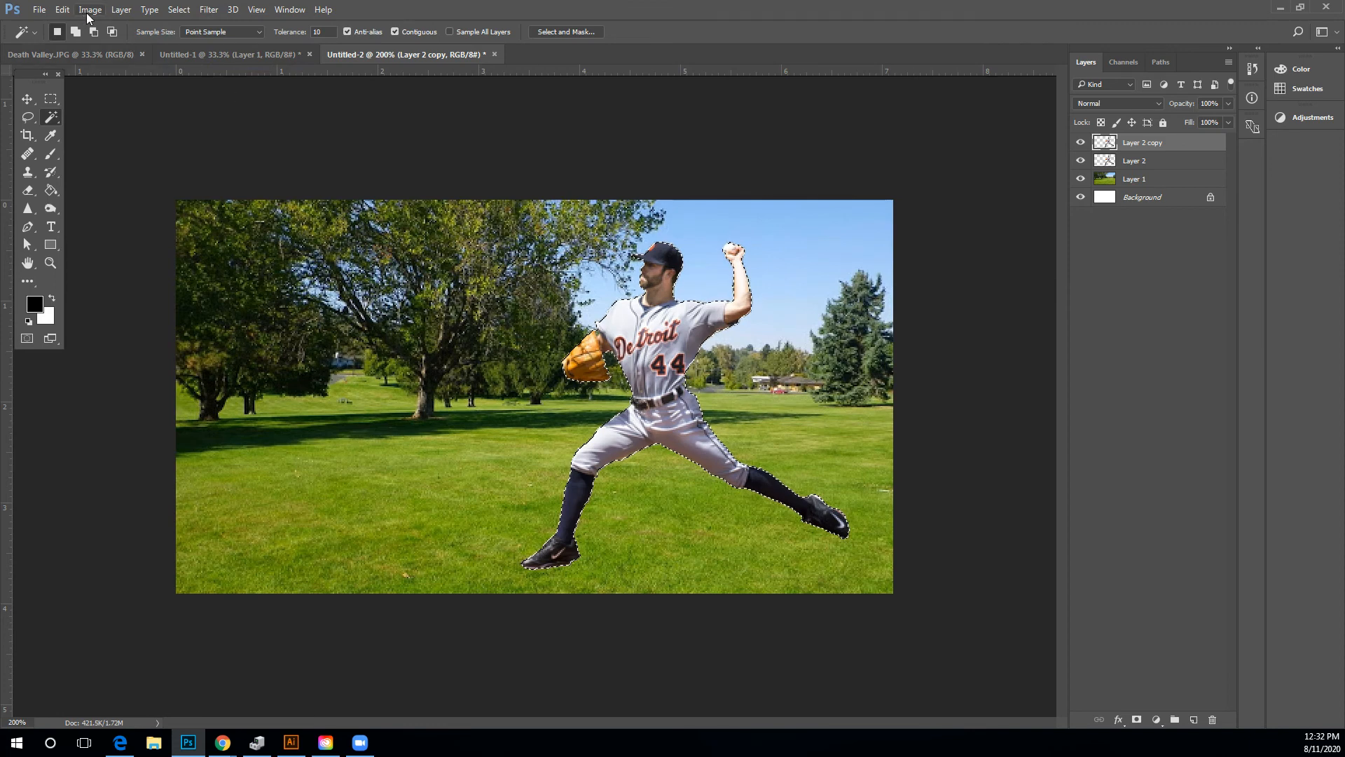
# Fill the pitcher selection with black, then deselect.
pyautogui.click(71, 13)
pyautogui.click(127, 222)
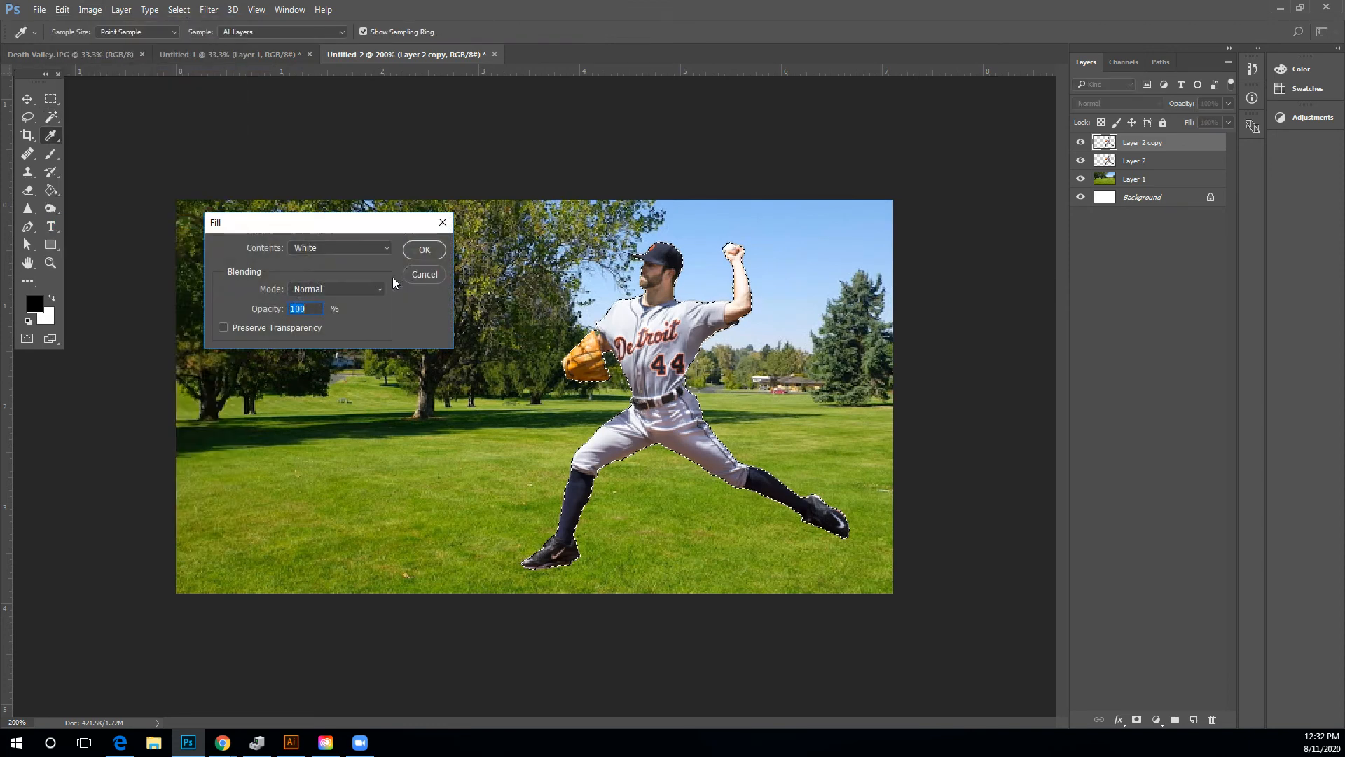
pyautogui.click(341, 247)
pyautogui.click(315, 338)
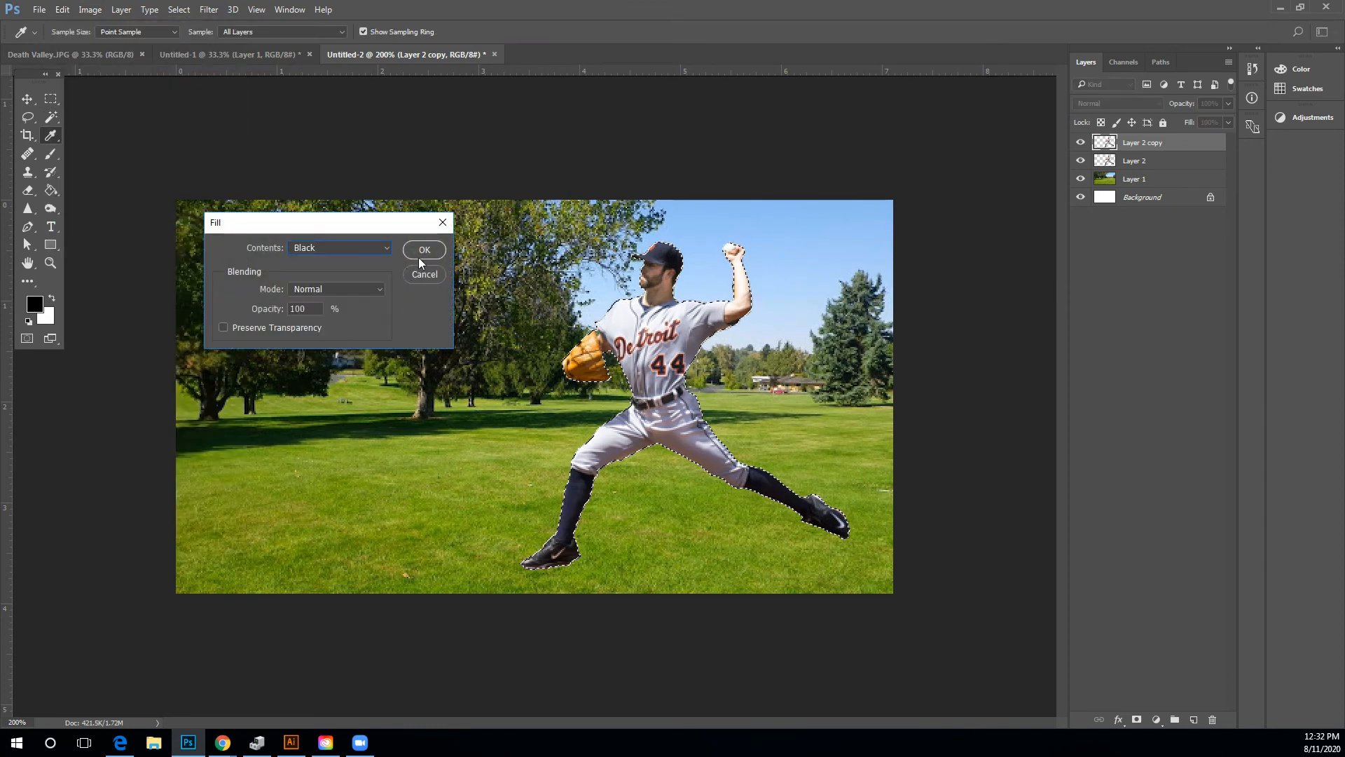
pyautogui.click(424, 249)
pyautogui.press('w')
pyautogui.click(179, 9)
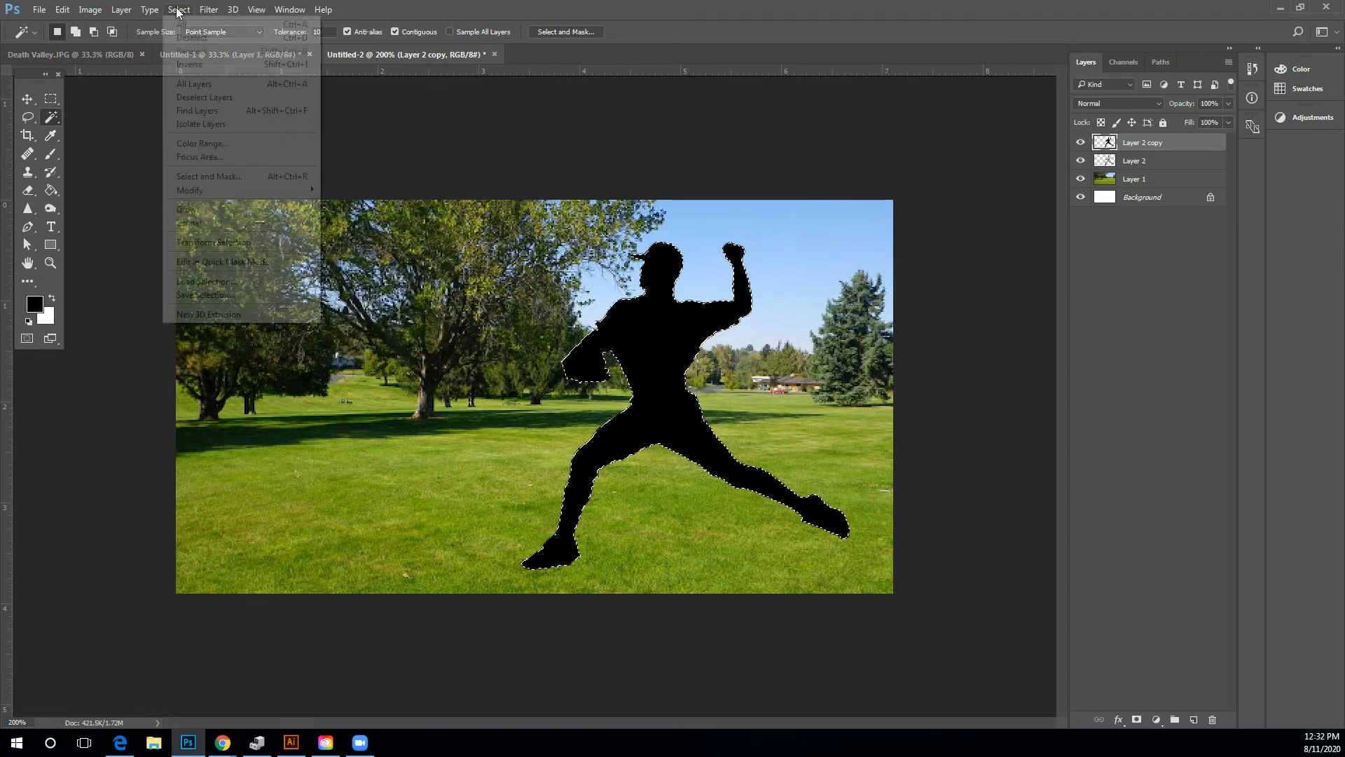
pyautogui.click(186, 38)
# Apply a Gaussian Blur with a 1.0 pixel radius to the black silhouette.
pyautogui.click(210, 10)
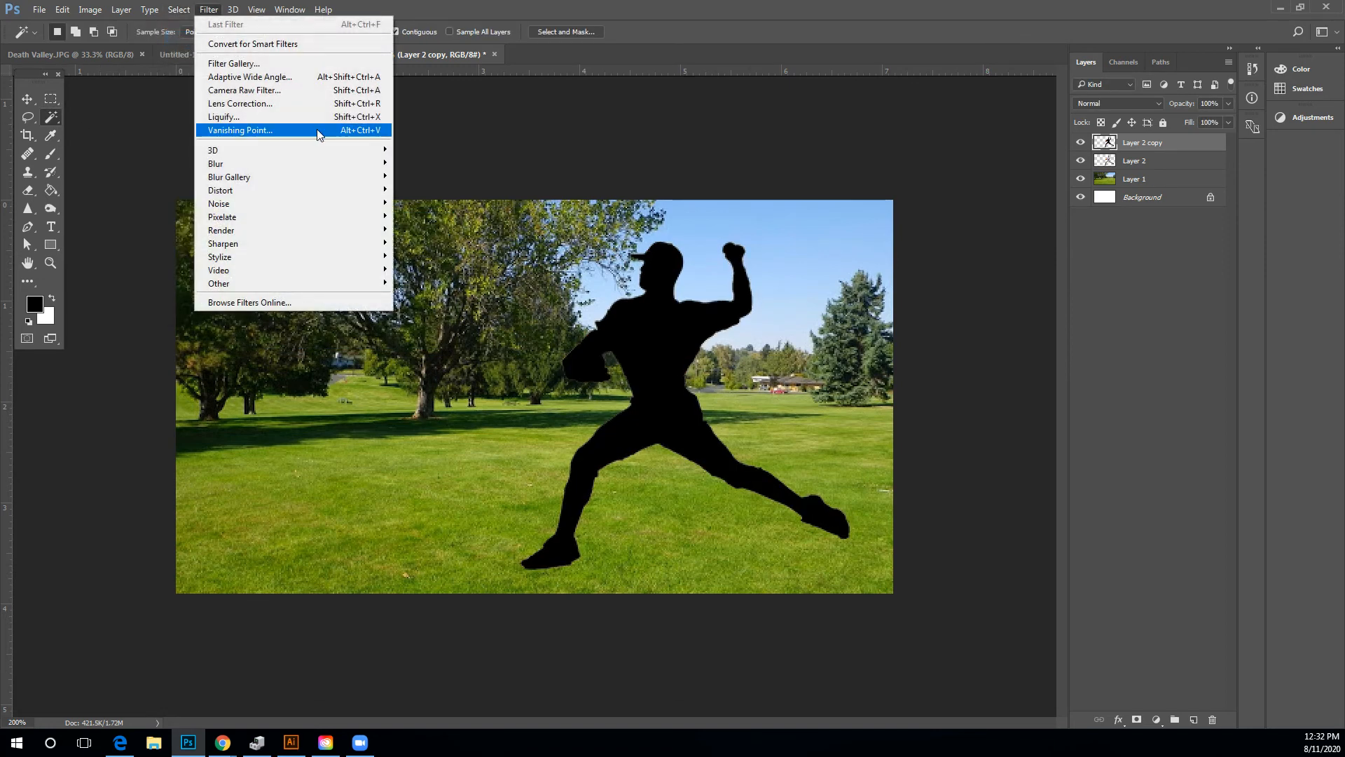
pyautogui.moveTo(359, 168)
pyautogui.click(424, 218)
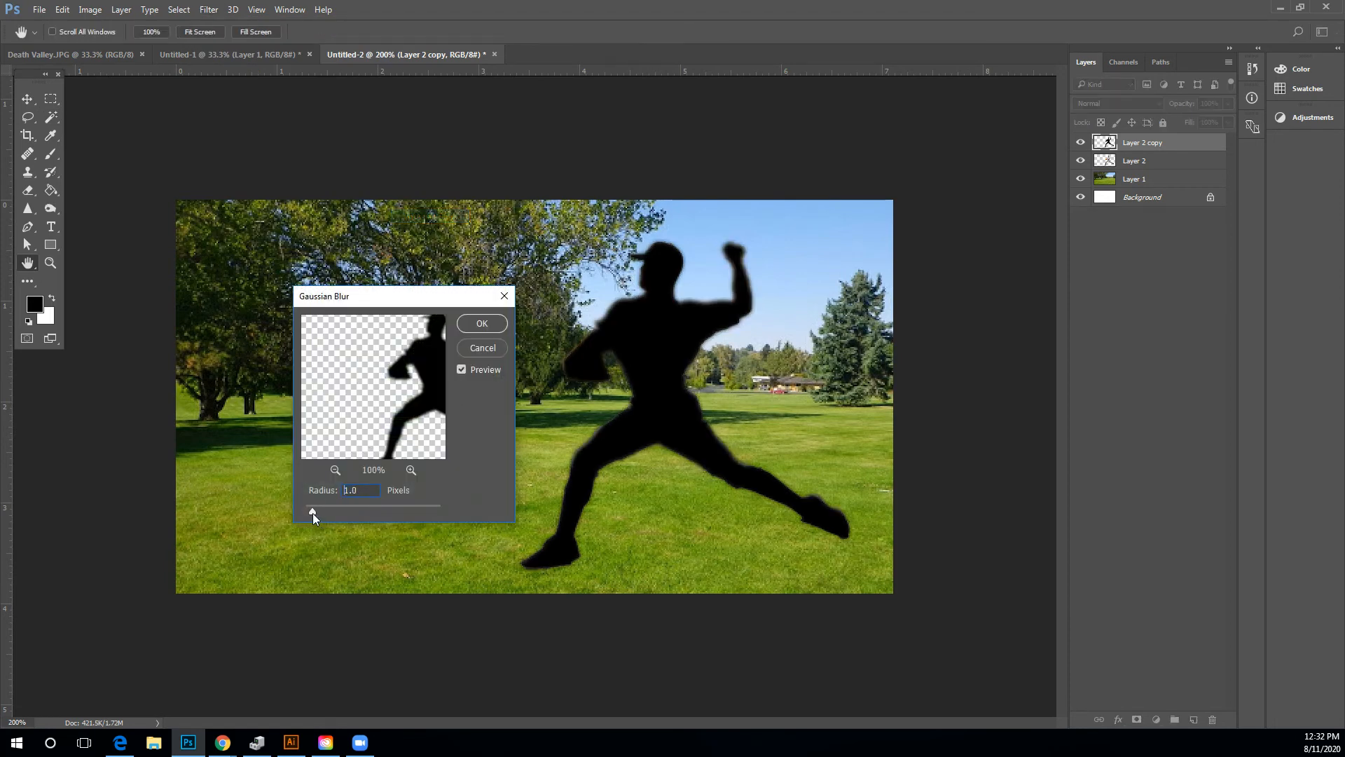
pyautogui.click(477, 326)
pyautogui.click(50, 117)
pyautogui.click(27, 99)
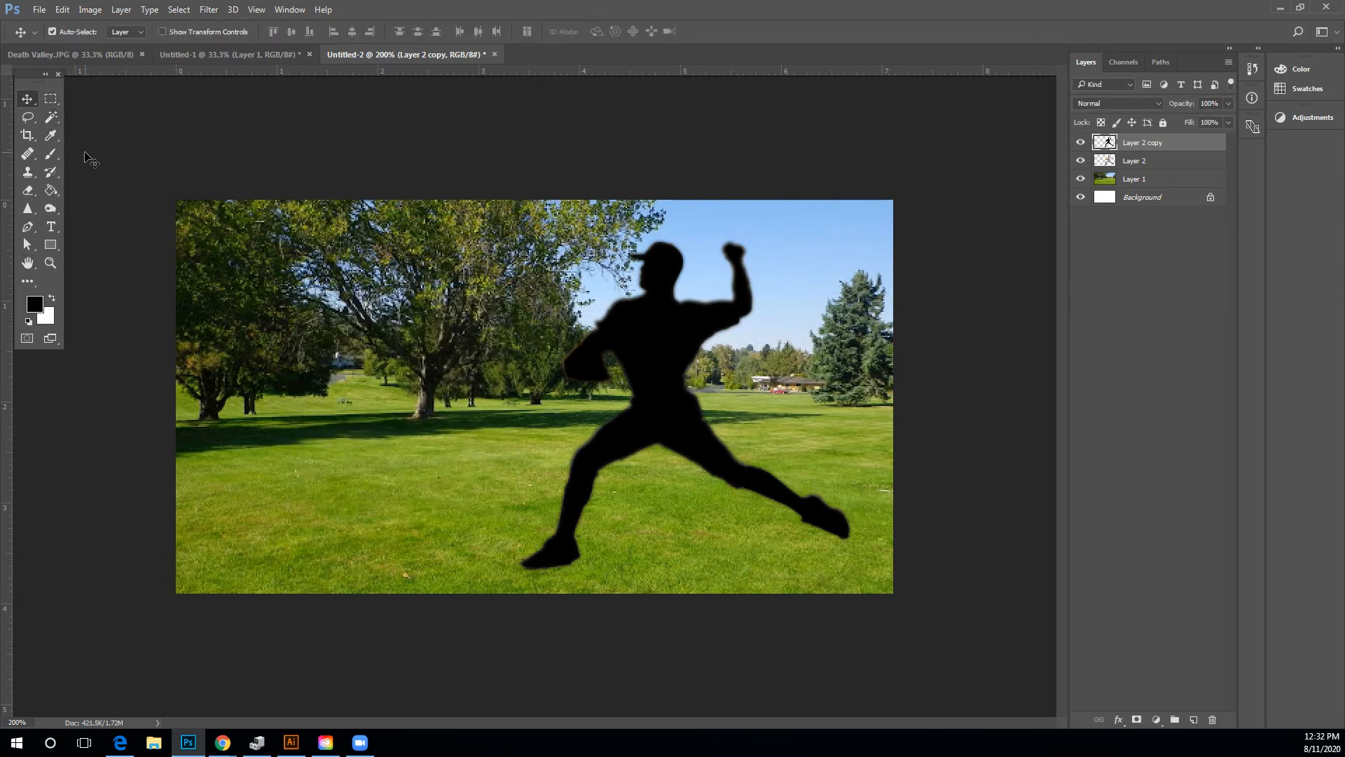
# Squash the silhouette to about 23% height and skew it with Free Transform into a shadow beneath the pitcher's feet.
pyautogui.hotkey('ctrl', 't')
pyautogui.moveTo(518, 240); pyautogui.dragTo(836, 498)
pyautogui.moveTo(571, 480); pyautogui.dragTo(575, 498)
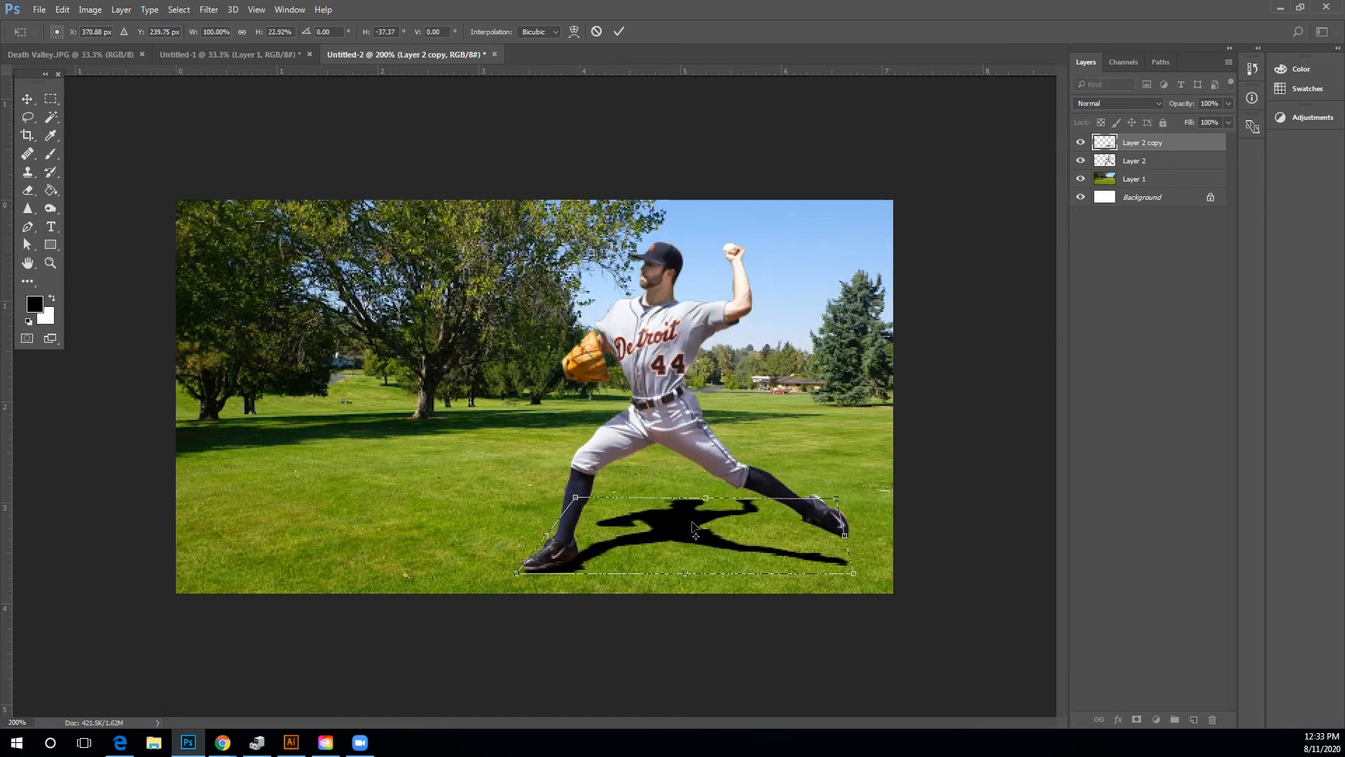
pyautogui.moveTo(821, 539); pyautogui.dragTo(852, 486)
pyautogui.moveTo(770, 532); pyautogui.dragTo(773, 524)
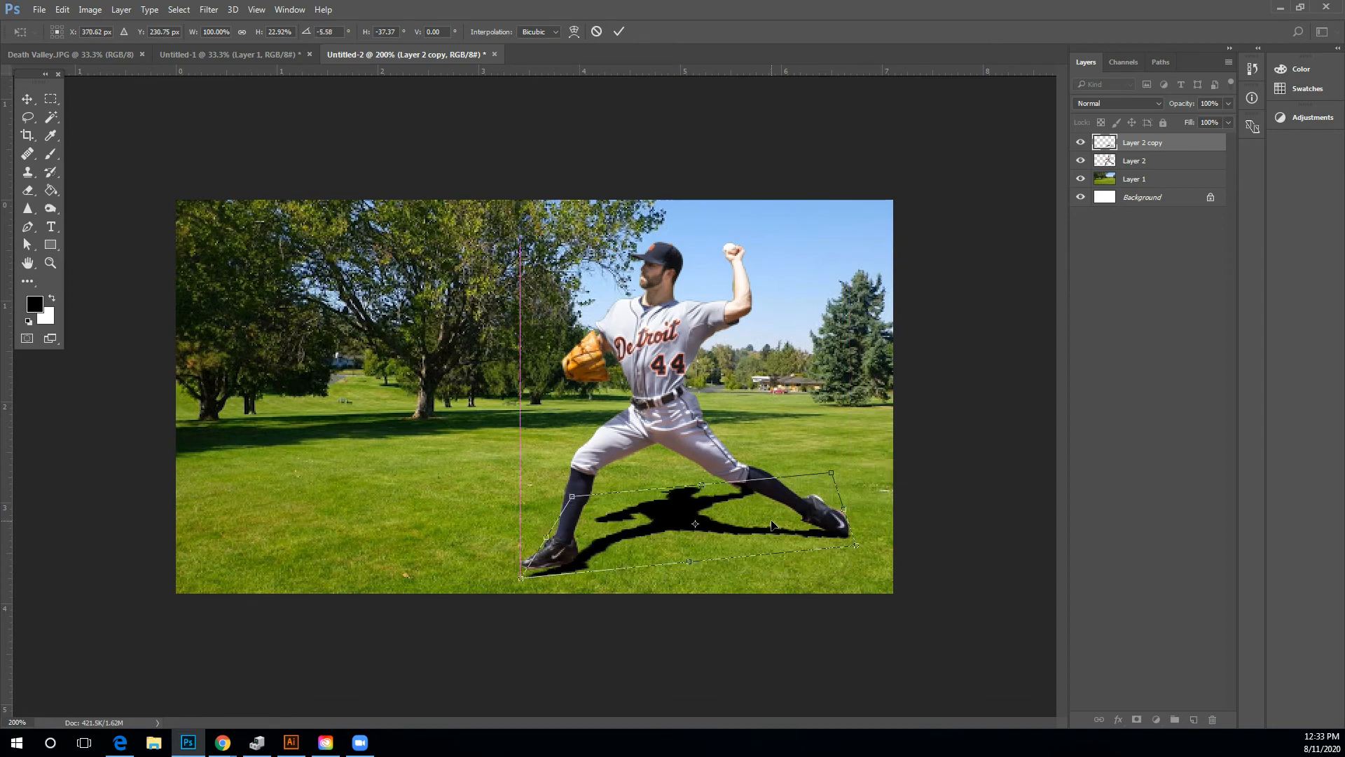
pyautogui.moveTo(490, 497); pyautogui.dragTo(491, 490)
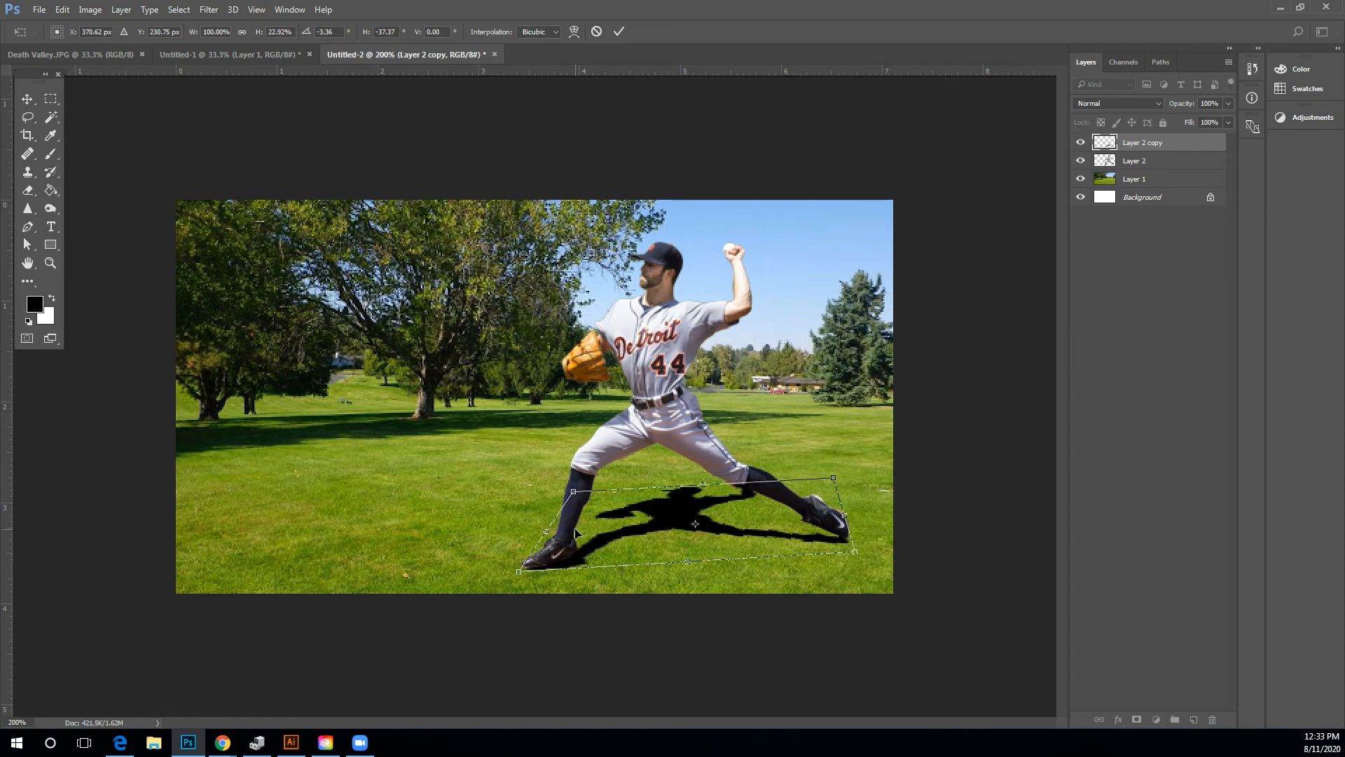
pyautogui.press('Up')
pyautogui.press('Up')
pyautogui.press('Return')
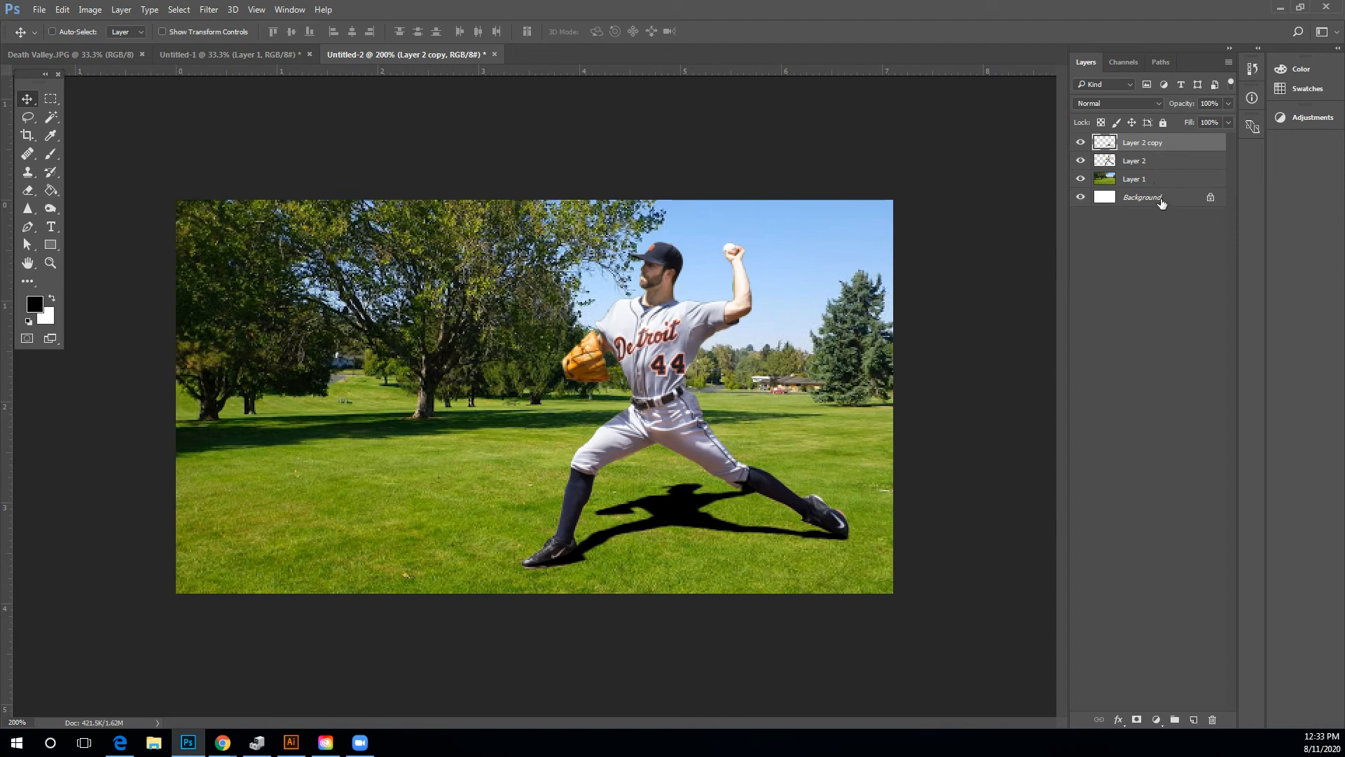
# Toggle the layers' visibility to compare the composite with and without the pitcher and shadow.
pyautogui.click(1081, 143)
pyautogui.click(1080, 161)
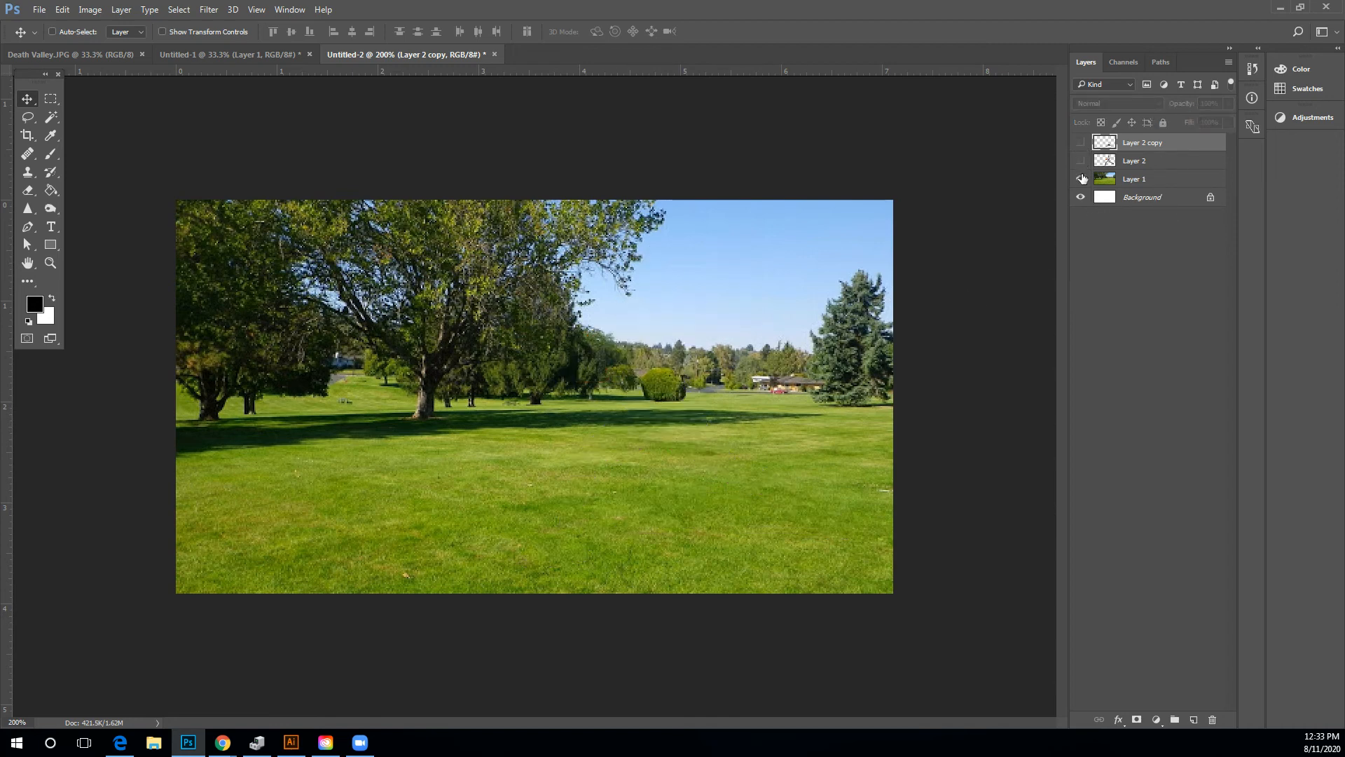
pyautogui.click(1080, 178)
pyautogui.click(1081, 179)
pyautogui.click(1080, 160)
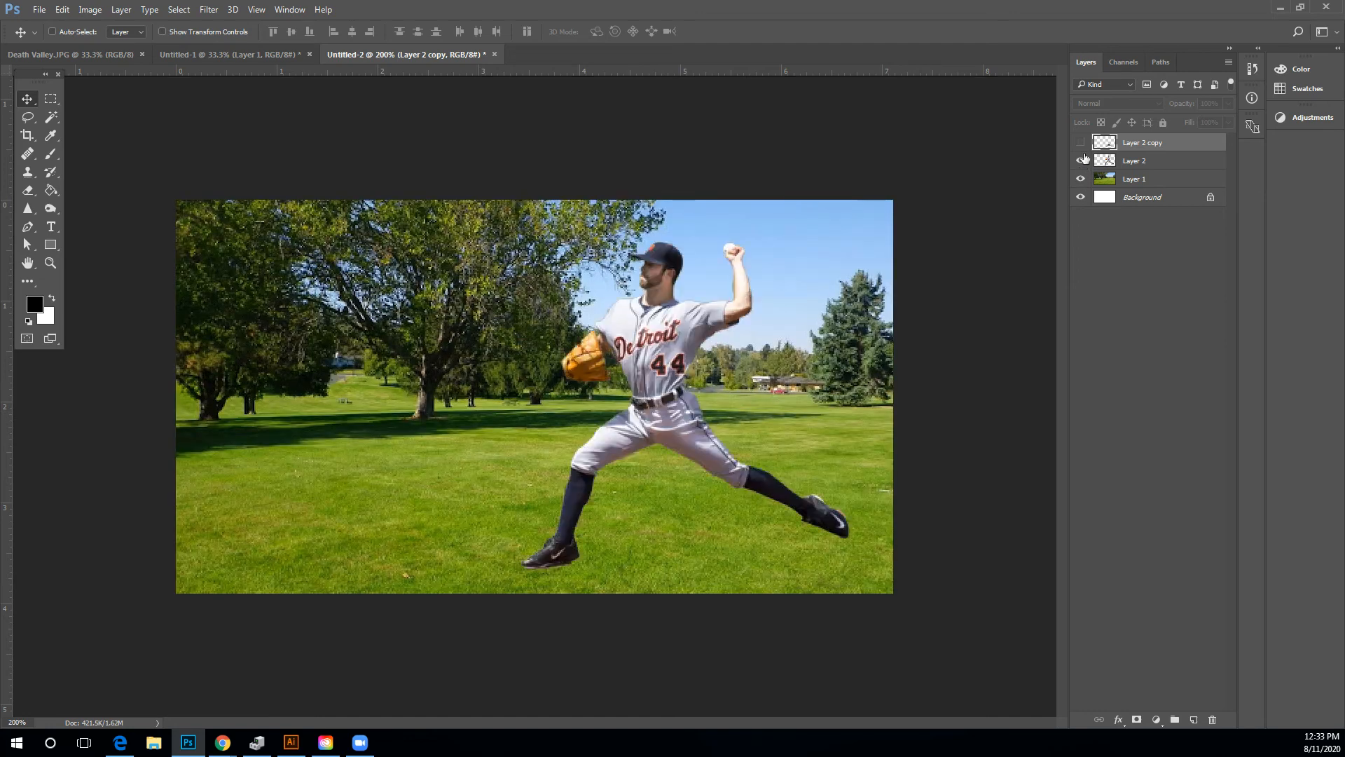
pyautogui.click(1081, 142)
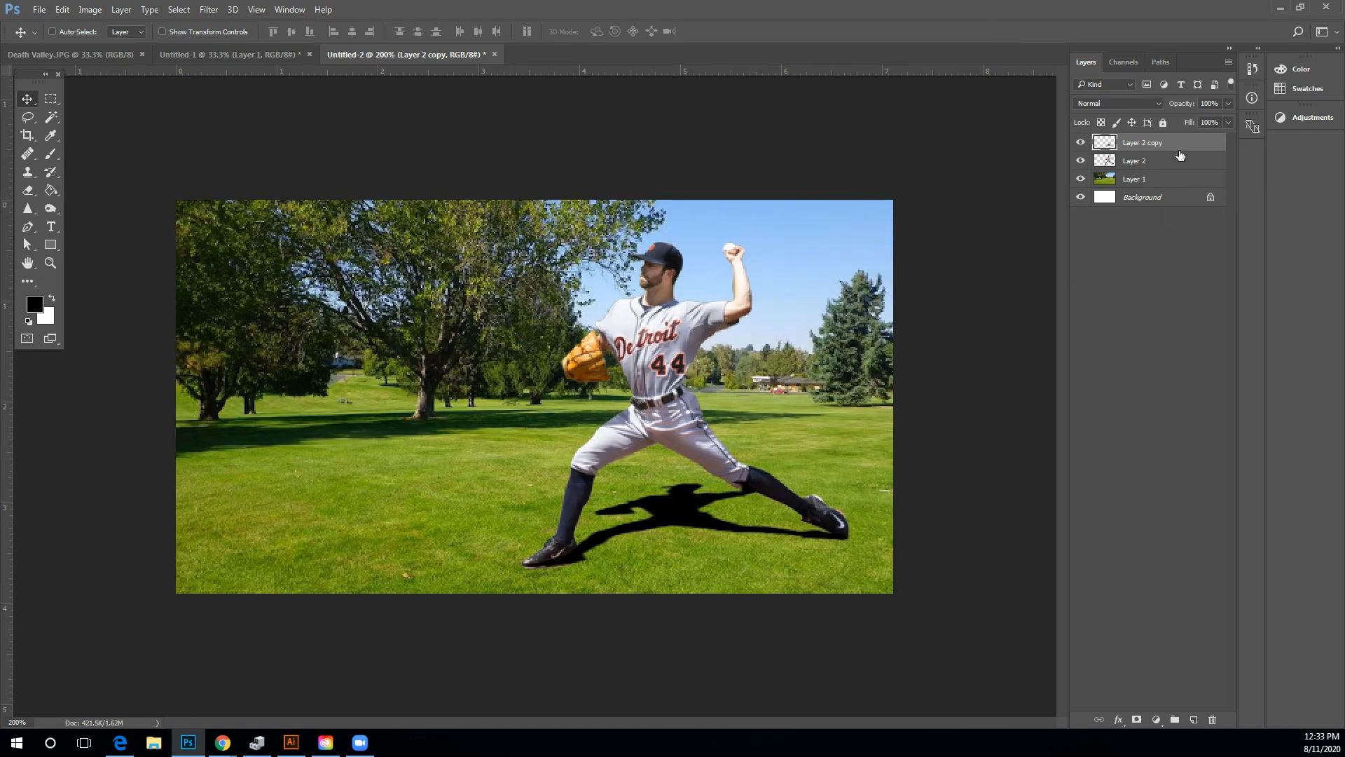
# Move the shadow layer below the pitcher layer and lower its opacity to 59%.
pyautogui.moveTo(1180, 145); pyautogui.dragTo(1183, 174)
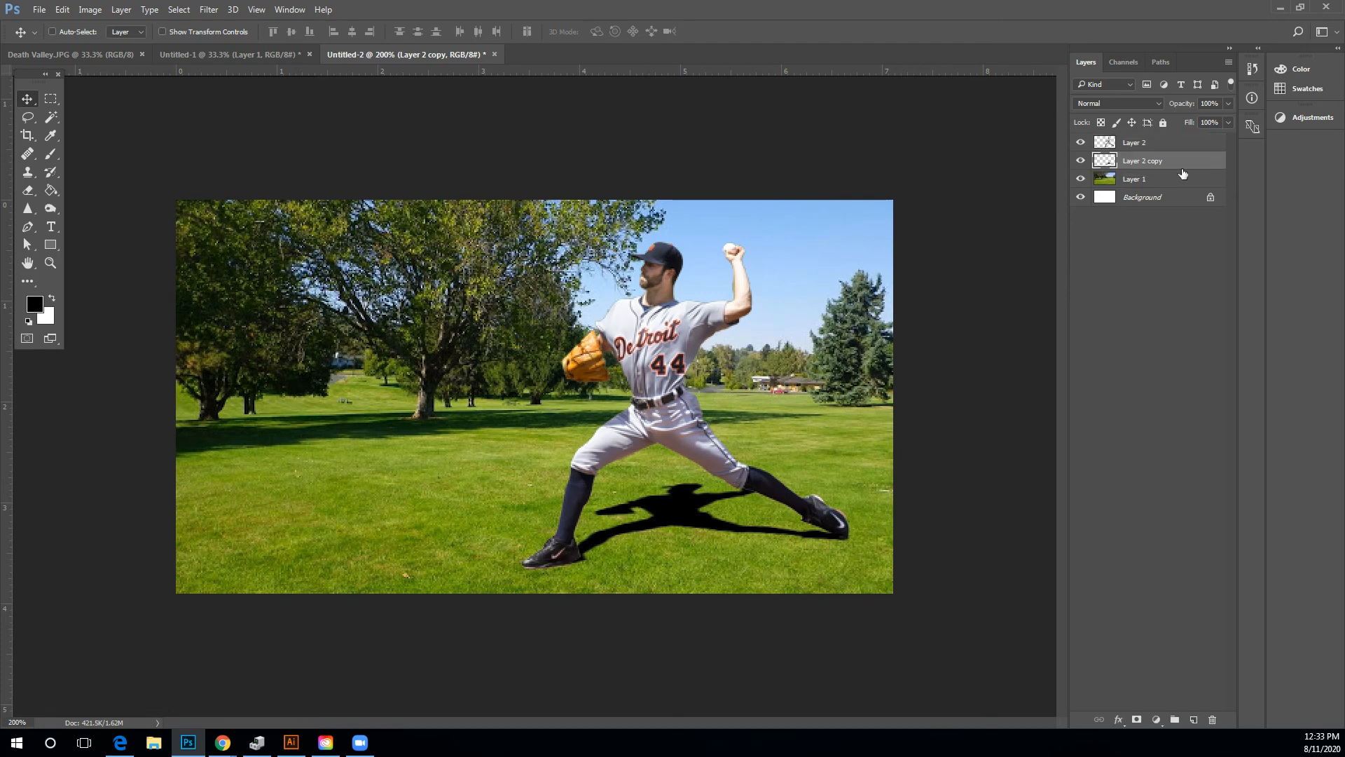
pyautogui.moveTo(1229, 103); pyautogui.dragTo(1211, 123)
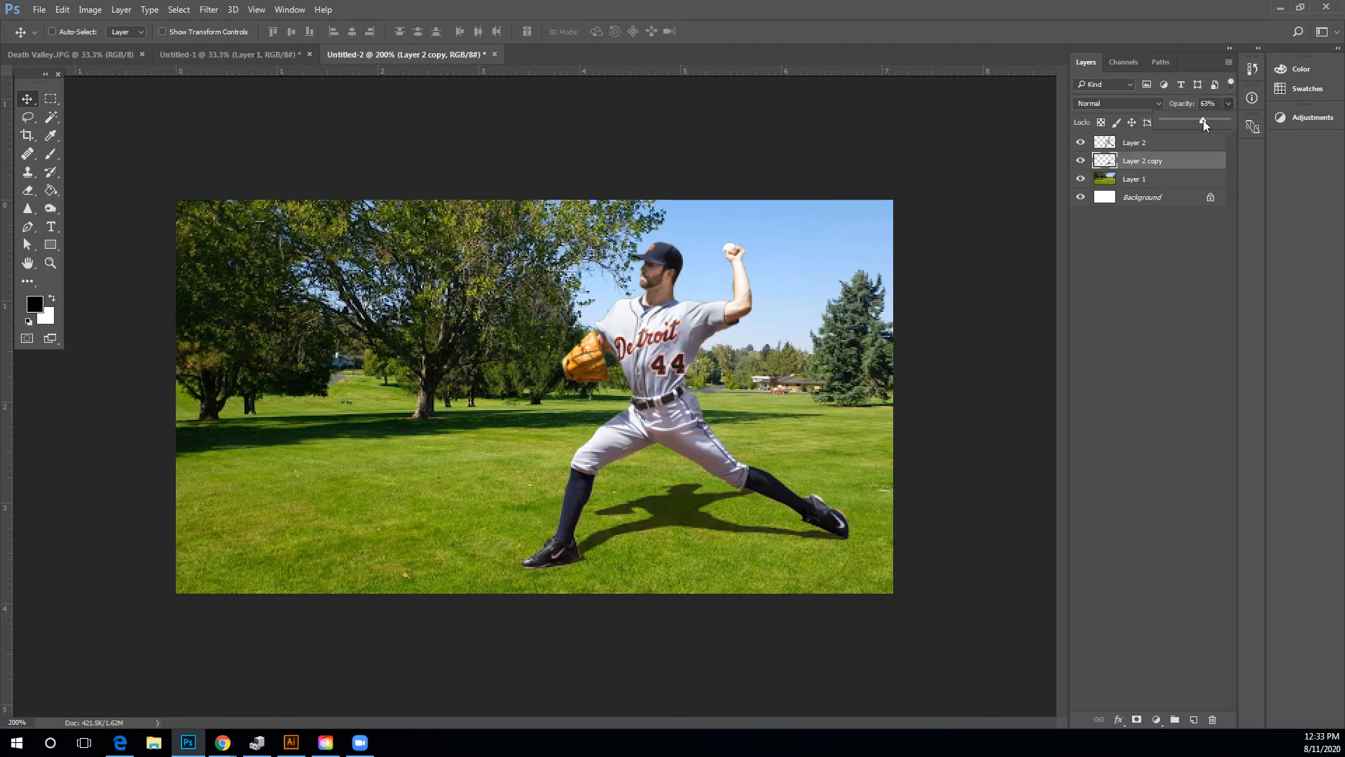
pyautogui.moveTo(1204, 120); pyautogui.dragTo(1201, 121)
# Apply a Gaussian Blur with a 0.6 pixel radius to the shadow layer.
pyautogui.click(209, 9)
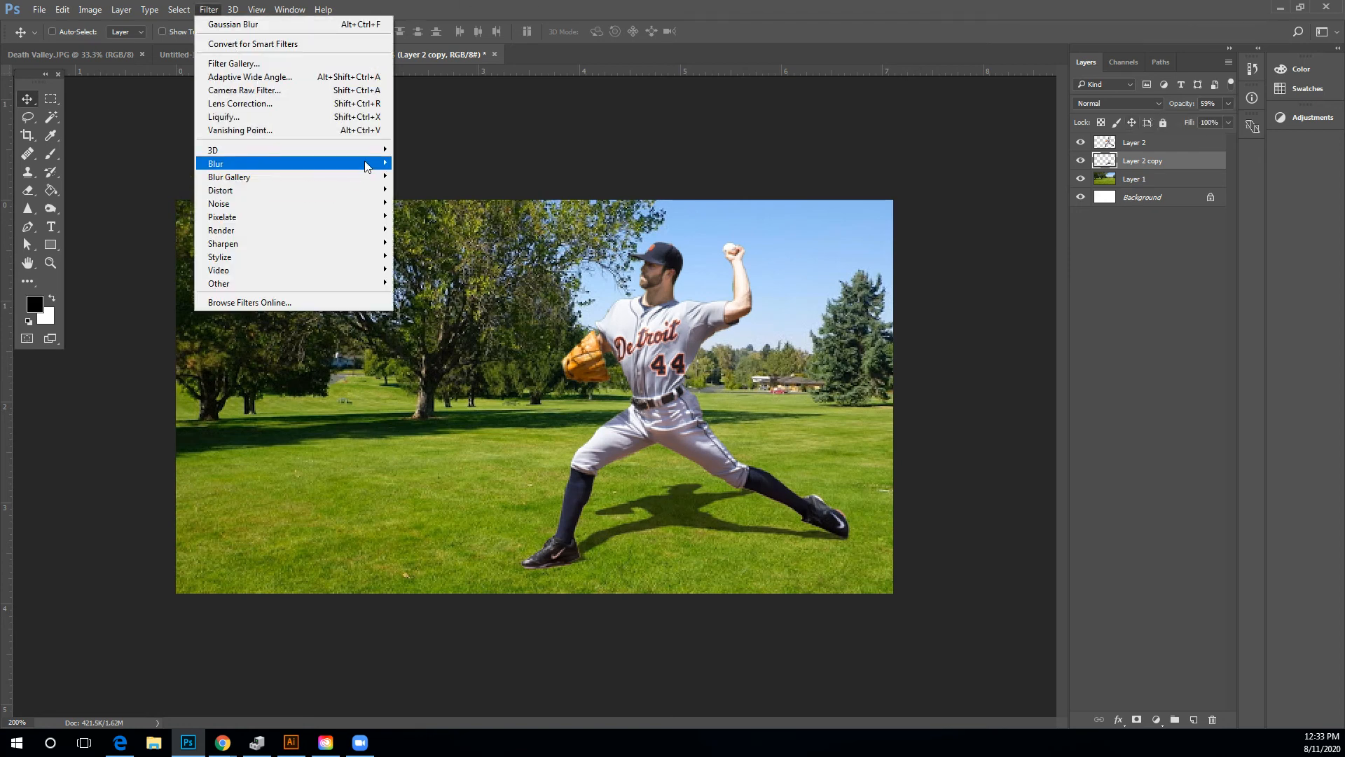
pyautogui.moveTo(366, 166)
pyautogui.click(429, 215)
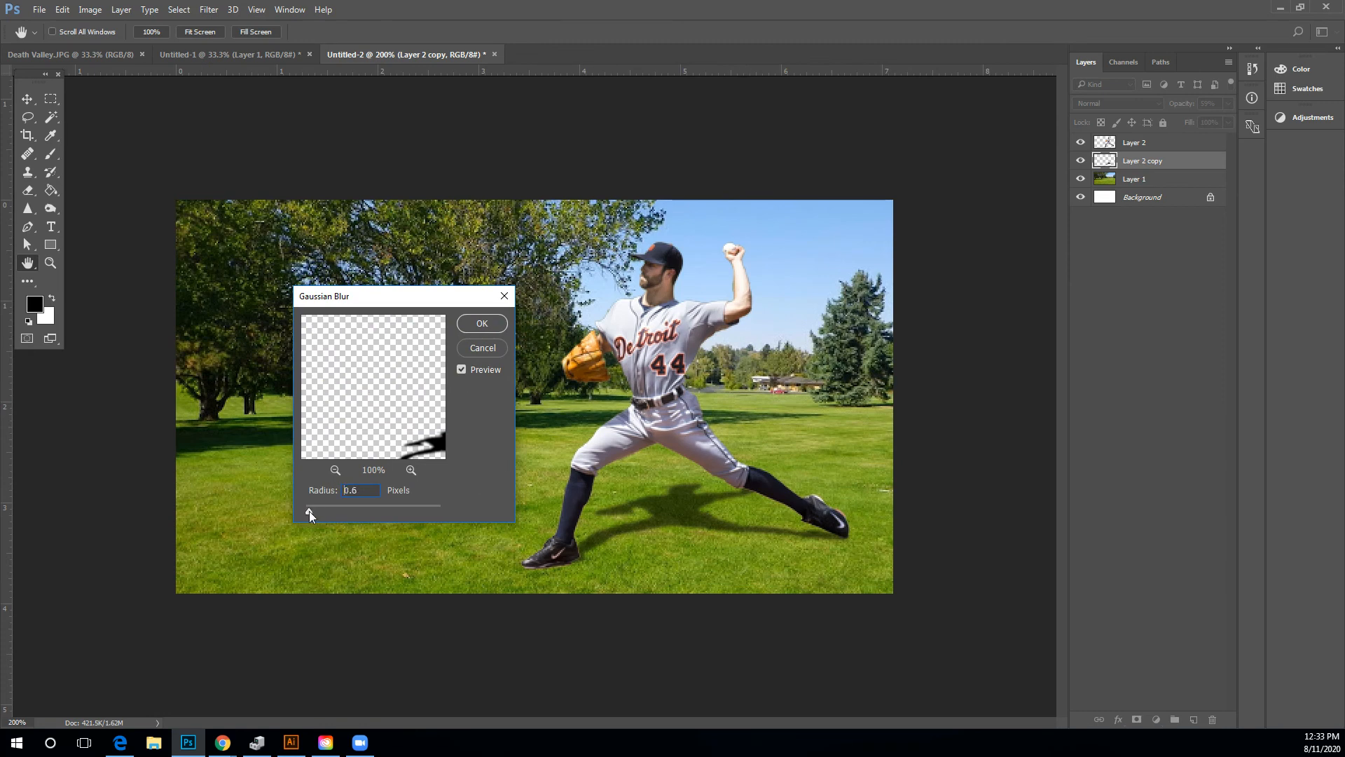
pyautogui.click(482, 323)
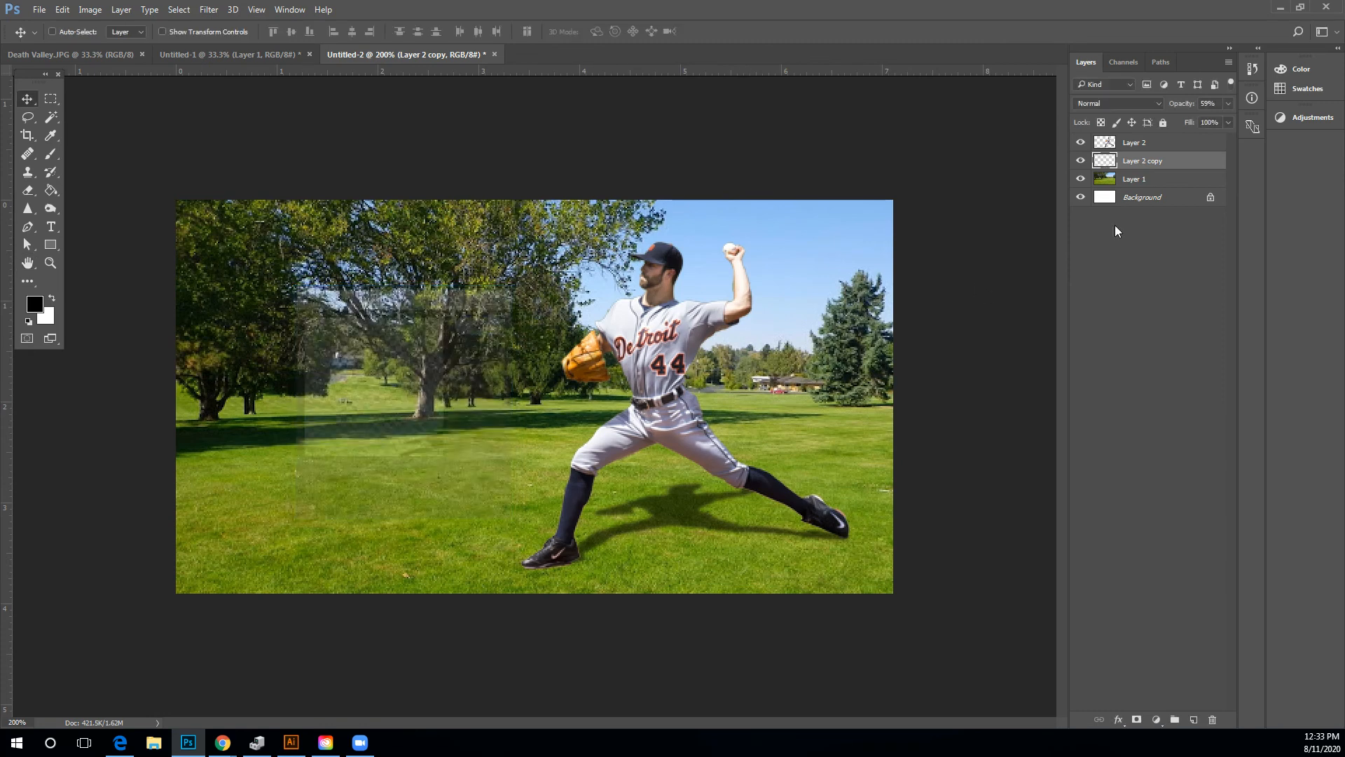
# Raise the shadow layer's opacity to 76%.
pyautogui.click(1228, 103)
pyautogui.moveTo(1200, 123); pyautogui.dragTo(1213, 124)
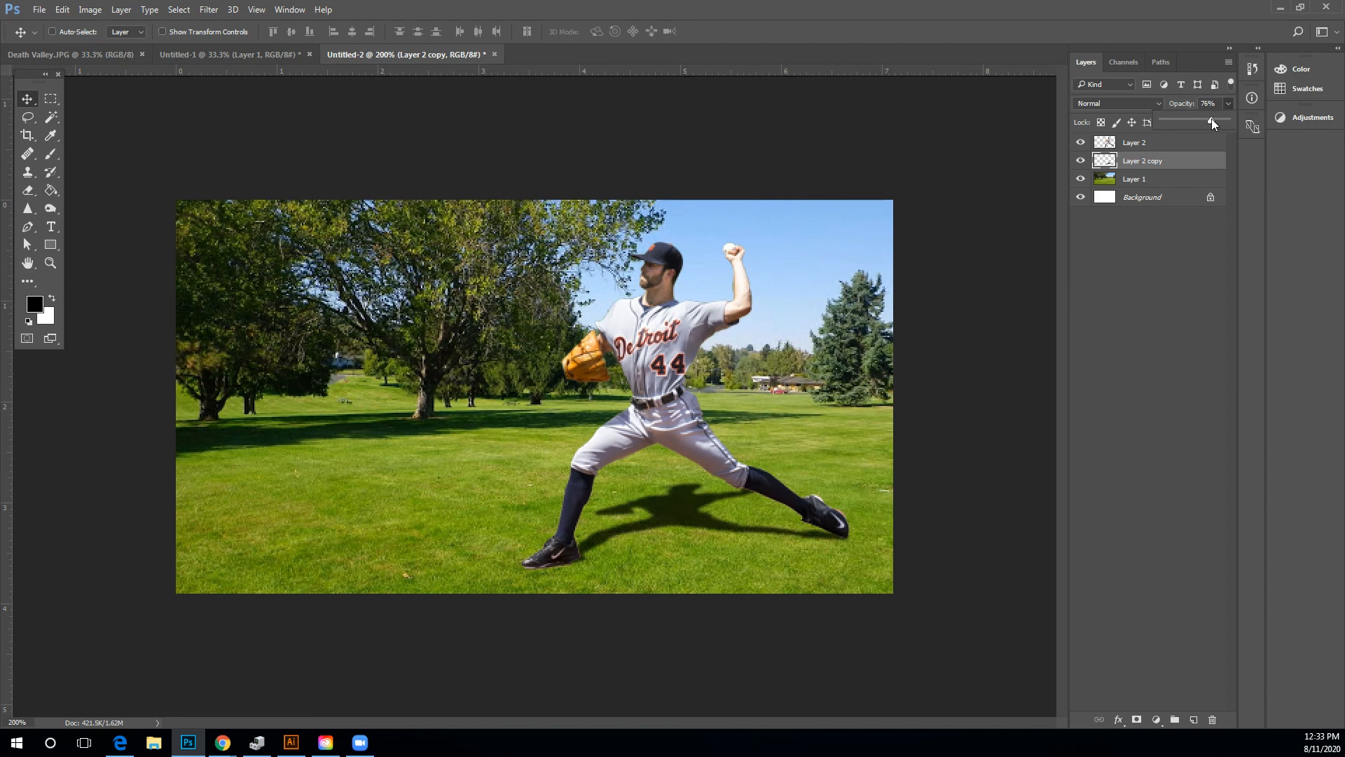